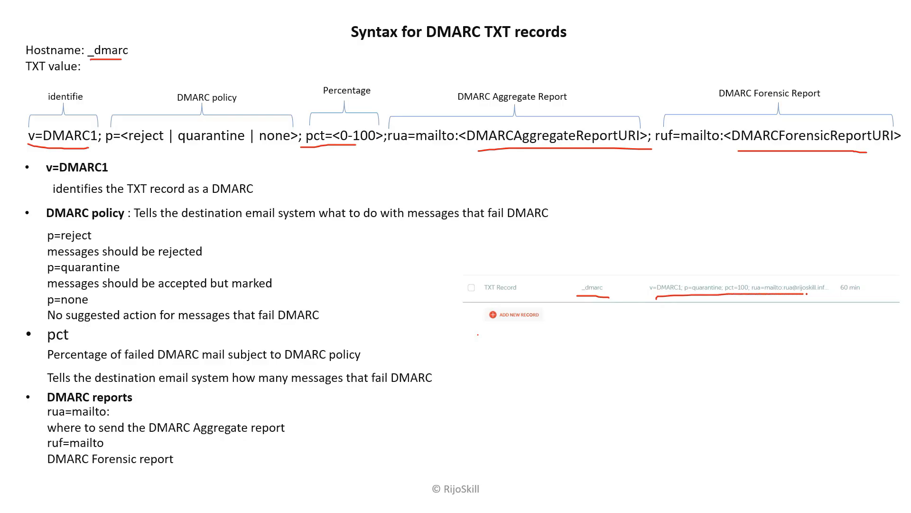
Advance from the DMARC TXT record syntax slide to the Demo slide
key("Right")
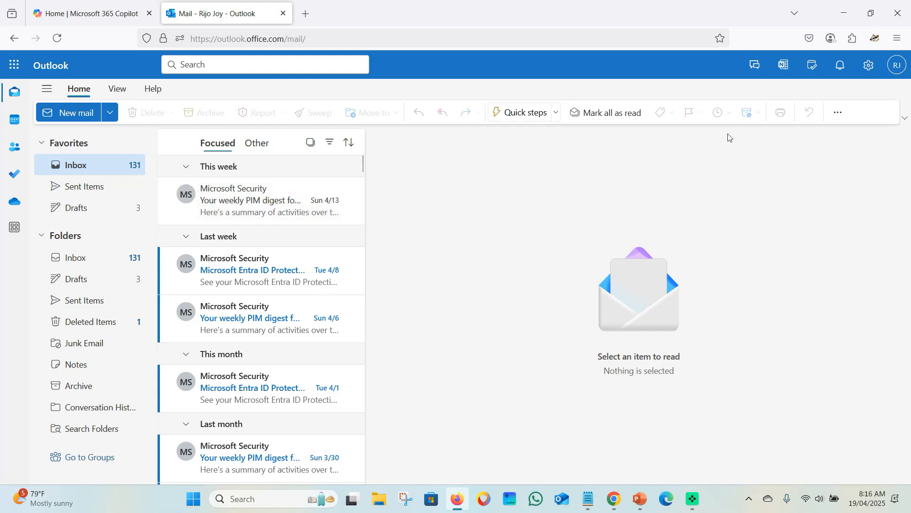
Check the signed-in account in both Outlook mailboxes, then start a new blank email
left_click(895, 68)
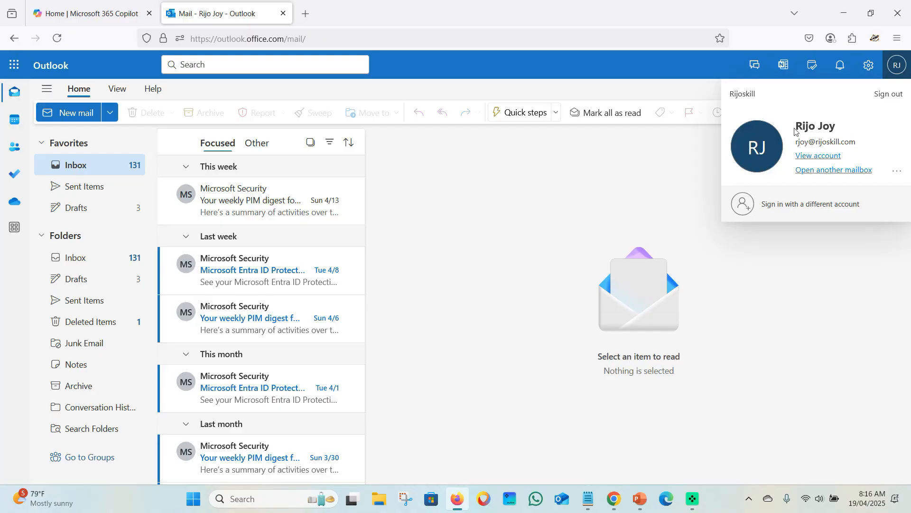
left_click(614, 498)
left_click(897, 86)
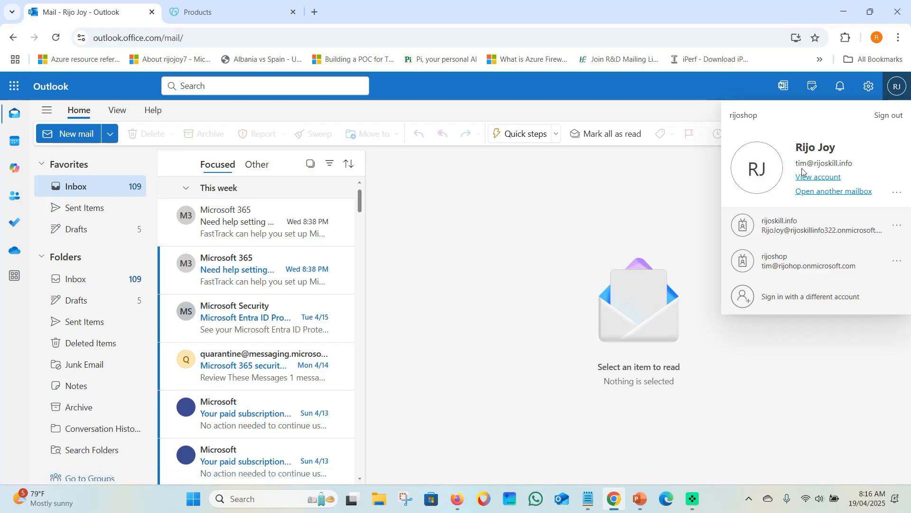
left_click(496, 209)
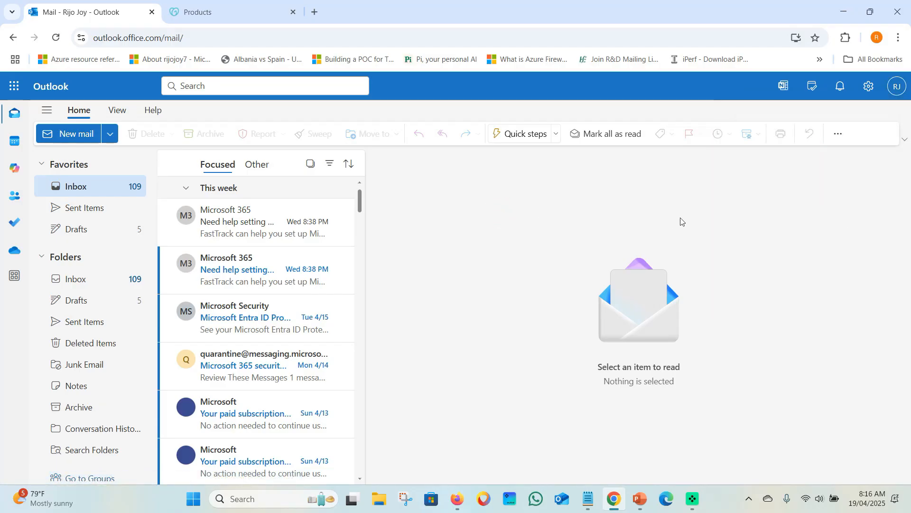
left_click(897, 86)
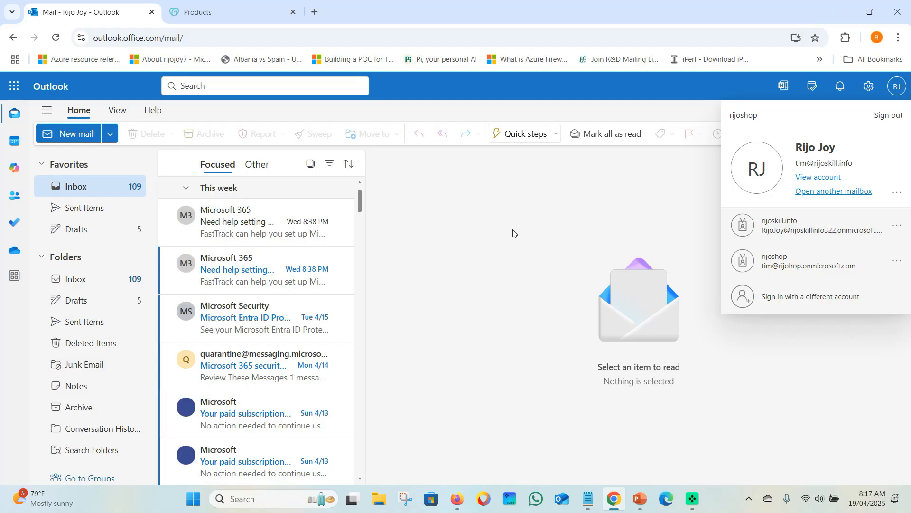
left_click(75, 137)
left_click(419, 188)
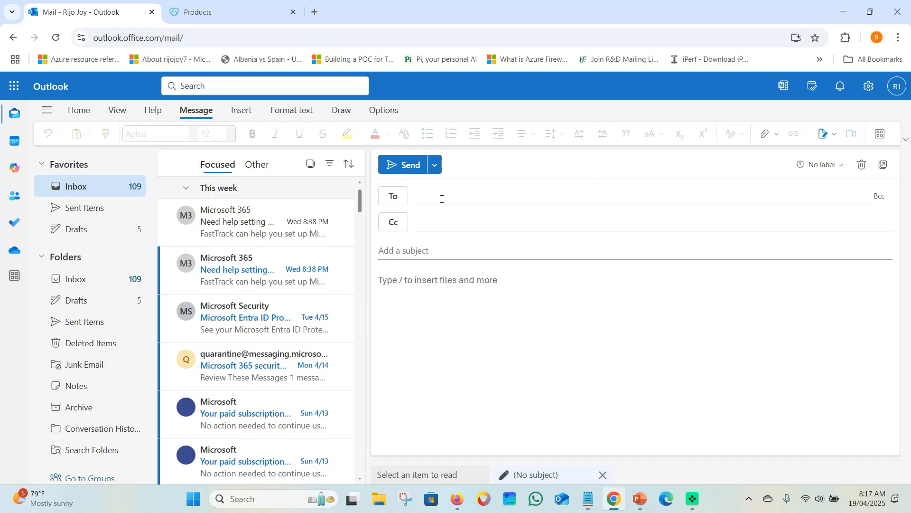
Add the suggested contact as recipient, review their profile card, then return to the first mailbox
type("tim")
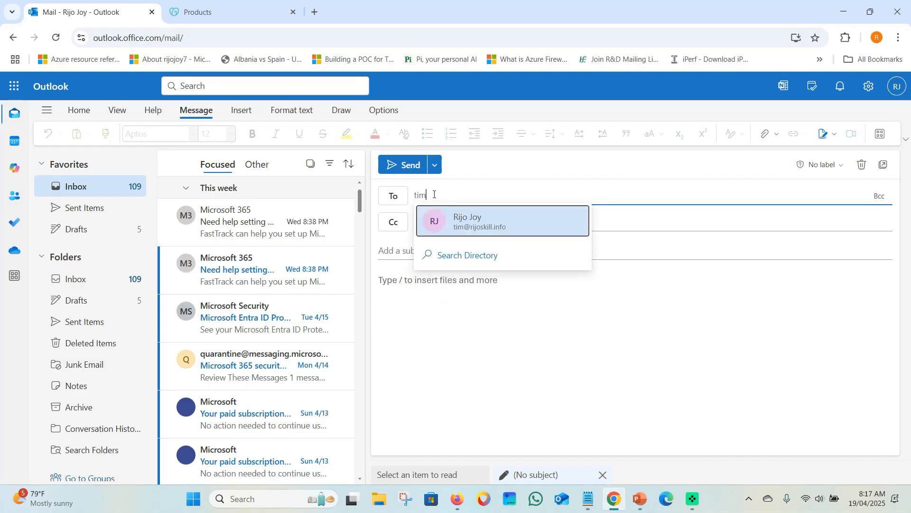
left_click(482, 224)
left_click(435, 194)
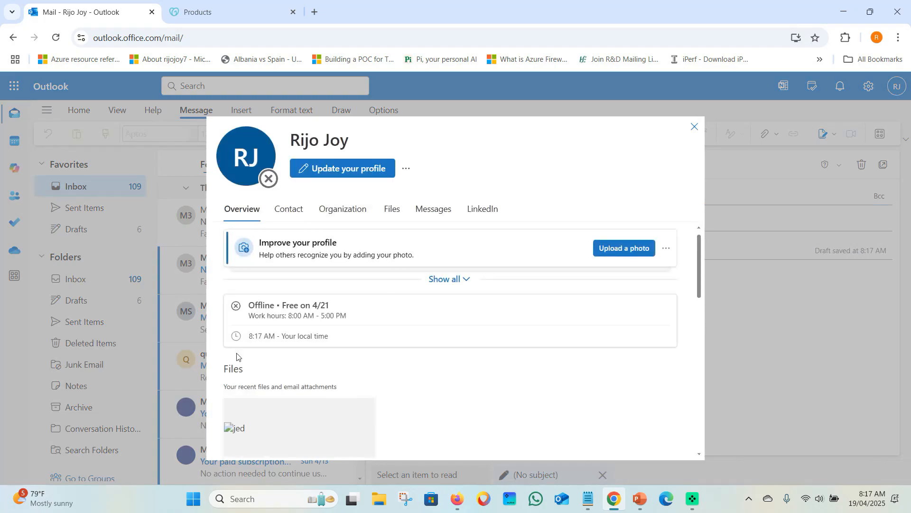
scroll(245, 368, "down", 5)
scroll(300, 328, "up", 5)
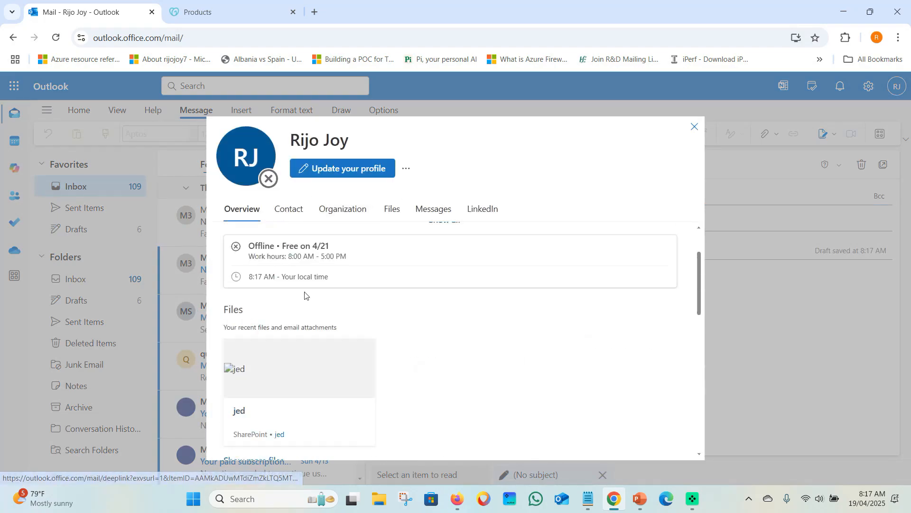
left_click(290, 208)
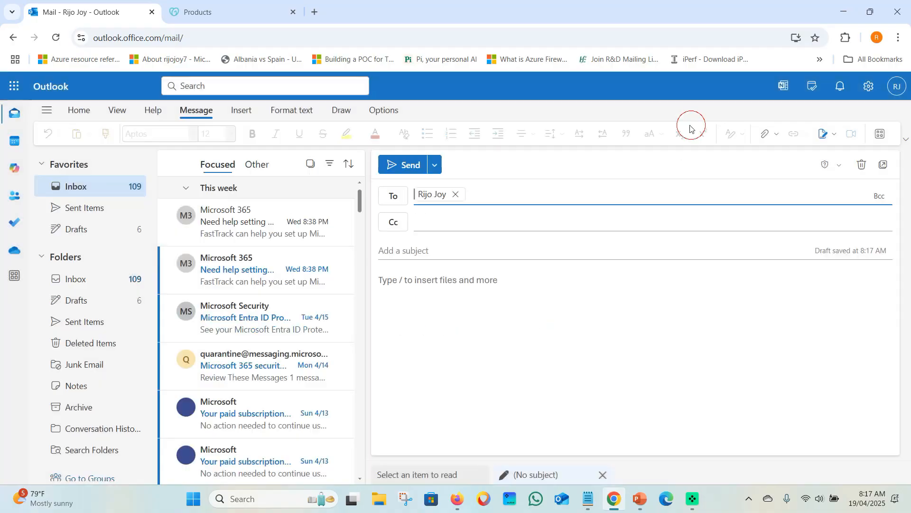
left_click(693, 127)
left_click(457, 498)
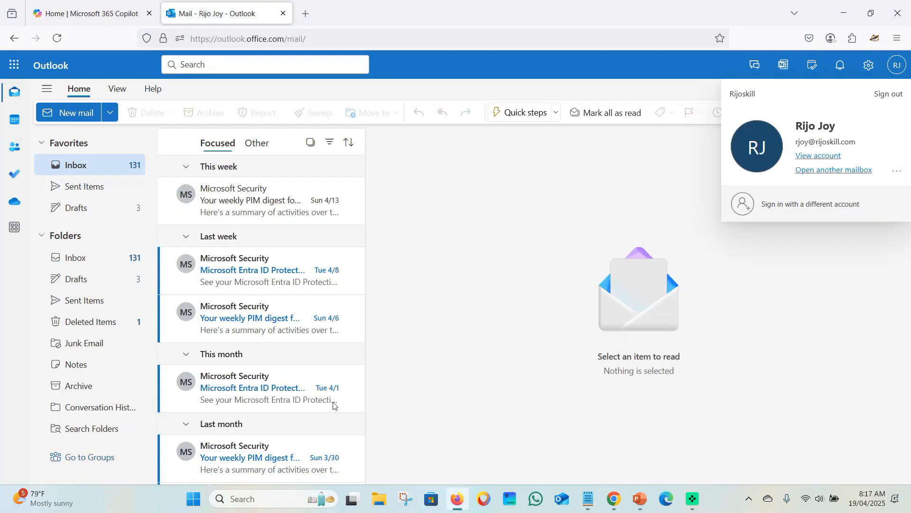
left_click(405, 222)
Send 'test today 19/04/2025 t' with the same body text to the other mailbox and confirm the sender account
left_click(51, 113)
left_click(435, 172)
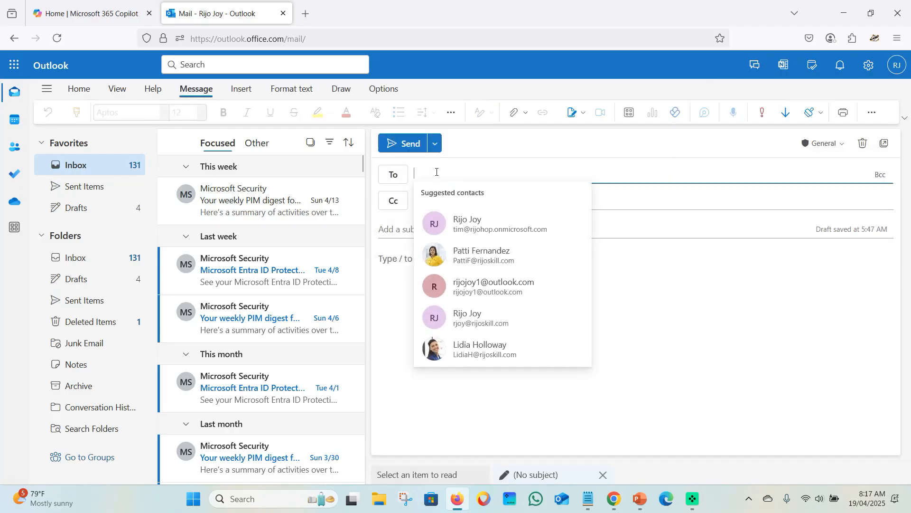
key("ctrl+v")
left_click(414, 229)
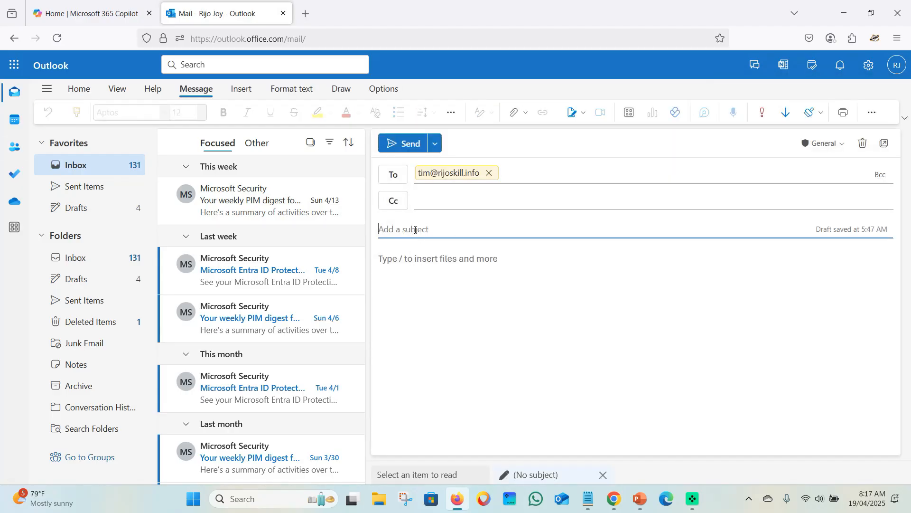
type("test ")
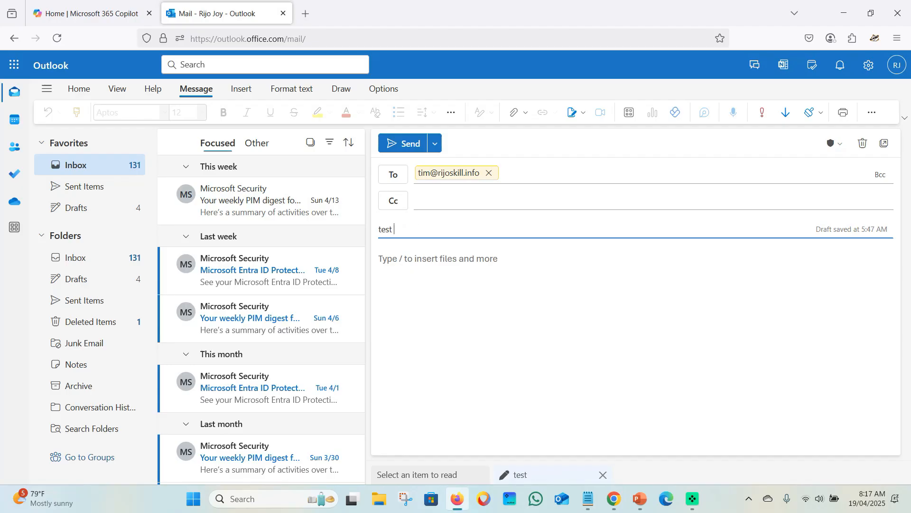
type("today 19/04/2025 t")
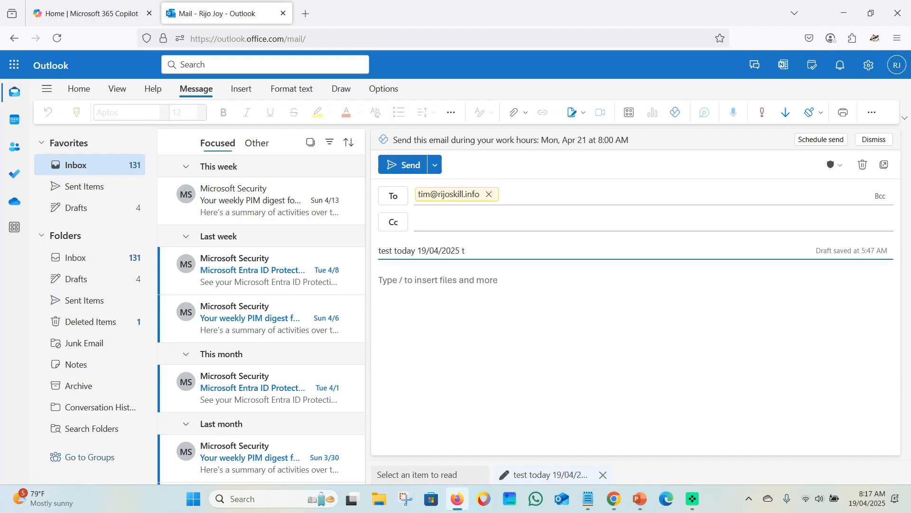
triple_click(409, 244)
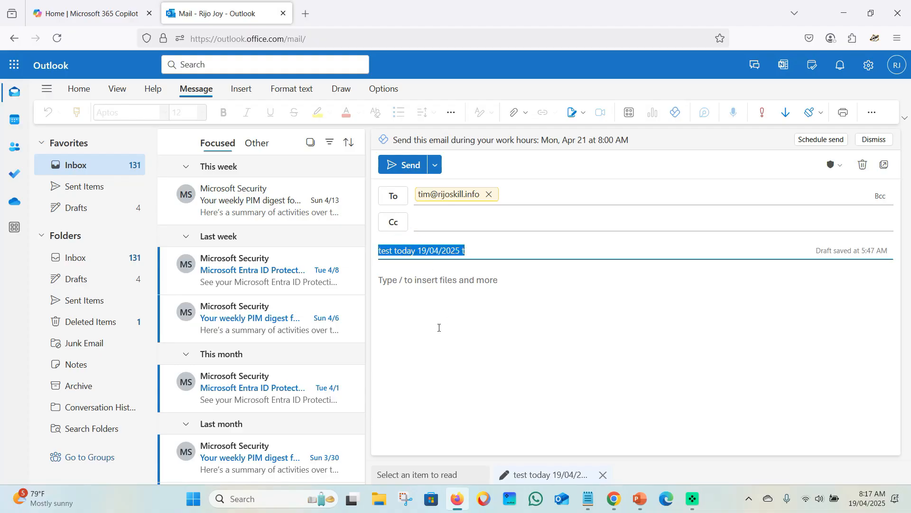
key("ctrl+c")
left_click(430, 295)
key("ctrl+v")
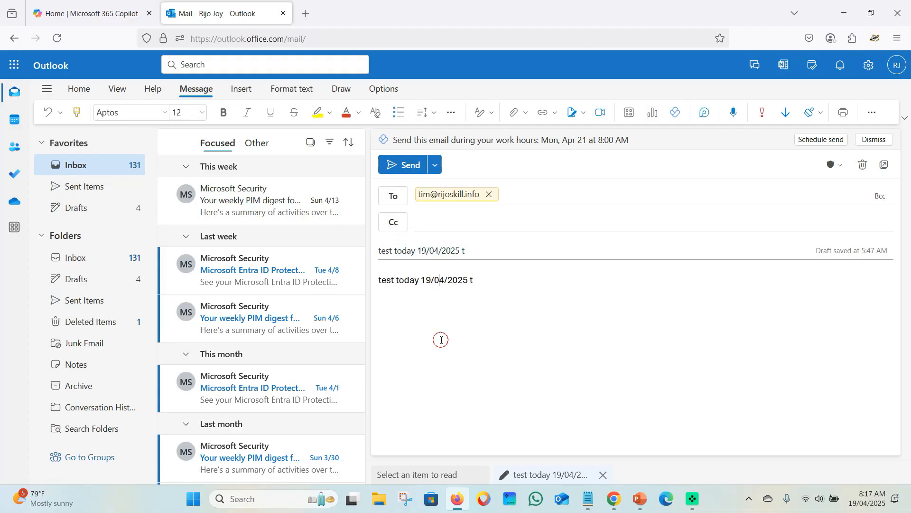
left_click(401, 166)
left_click(898, 64)
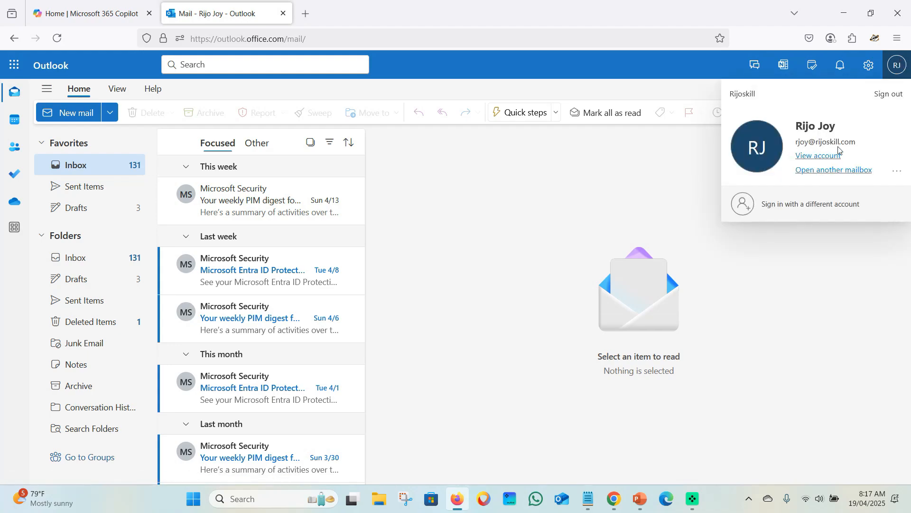
left_click(549, 218)
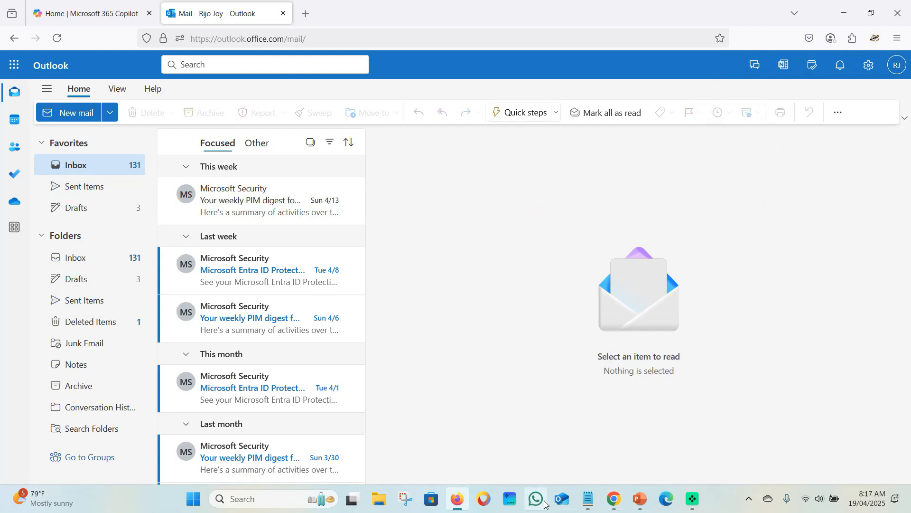
Open the received 'test today' message in the recipient's inbox, then start a new browser tab
left_click(612, 499)
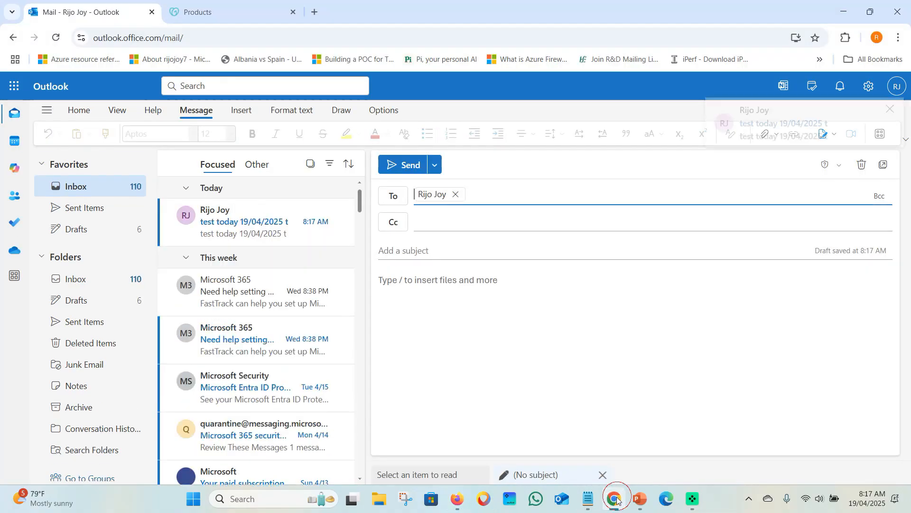
left_click(236, 234)
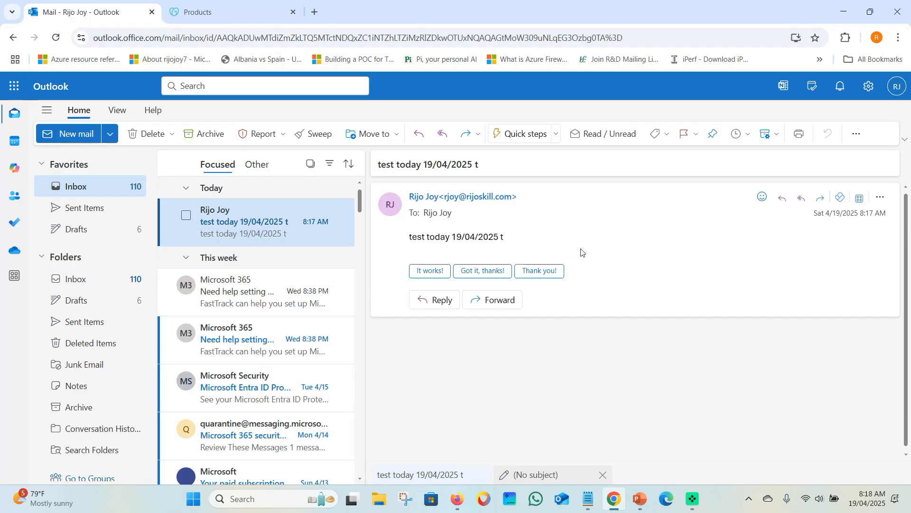
left_click(316, 11)
left_click(313, 38)
Go to security.microsoft.com, open Email & collaboration > Explorer, and refresh to list four delivered emails
type("d")
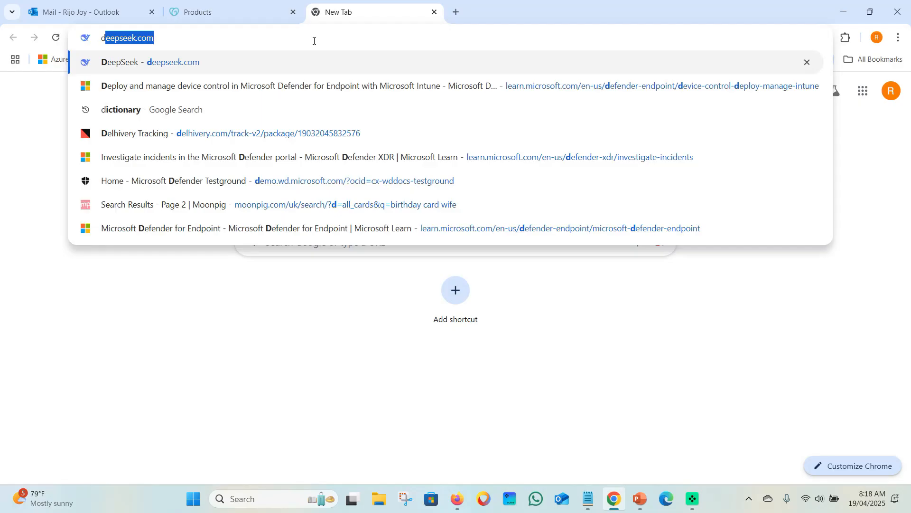
key("BackSpace")
key("BackSpace")
type("se")
key("Return")
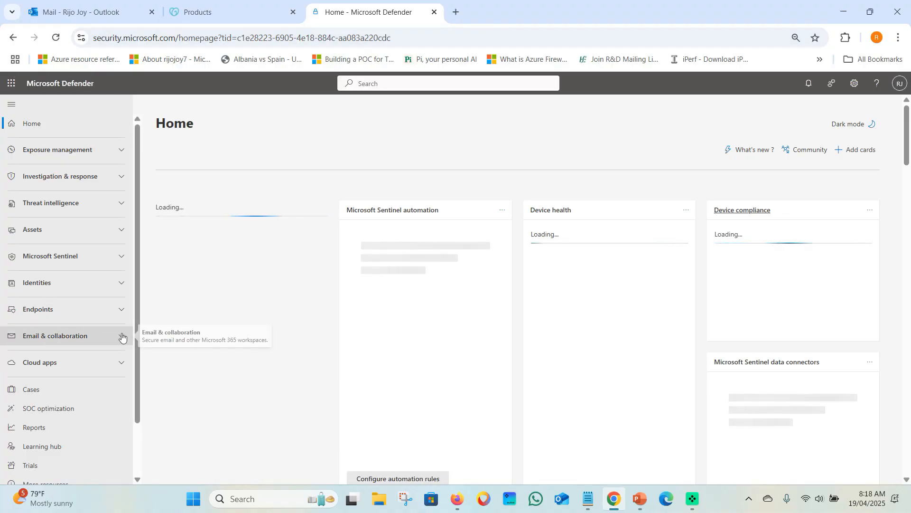
left_click(122, 336)
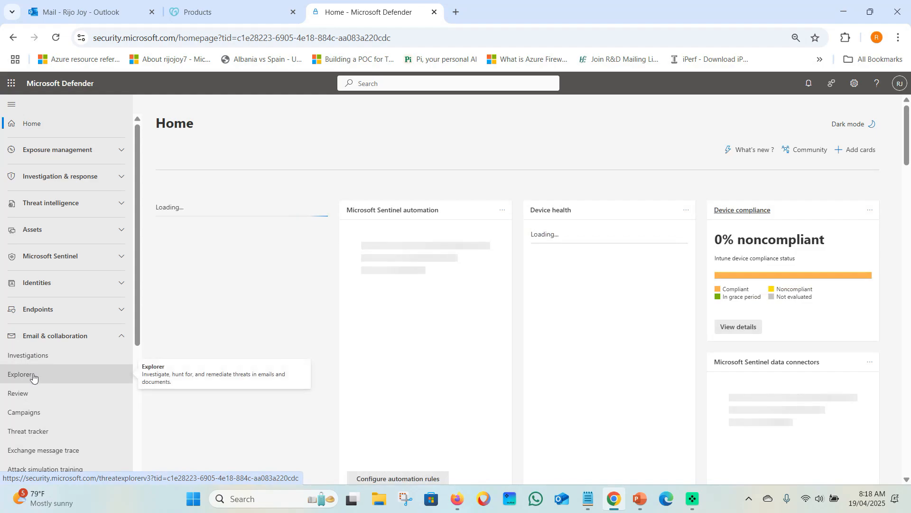
left_click(33, 379)
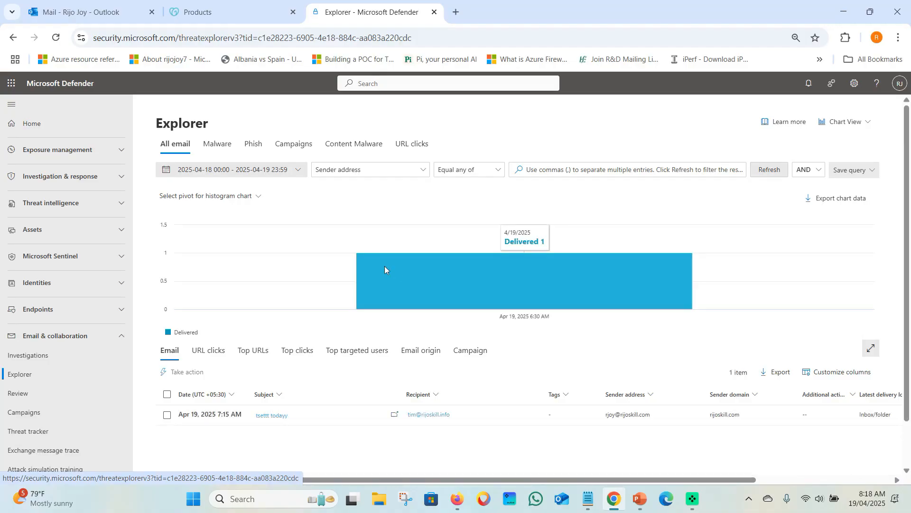
left_click(216, 169)
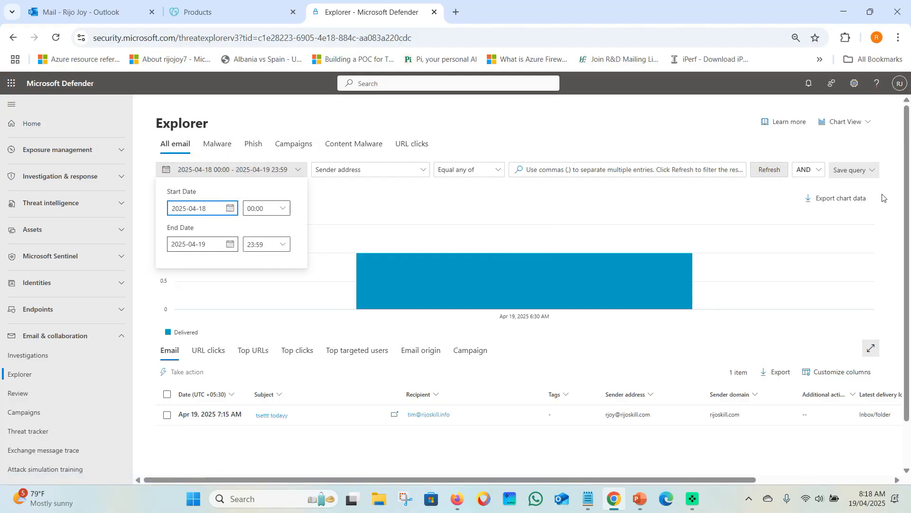
left_click(769, 175)
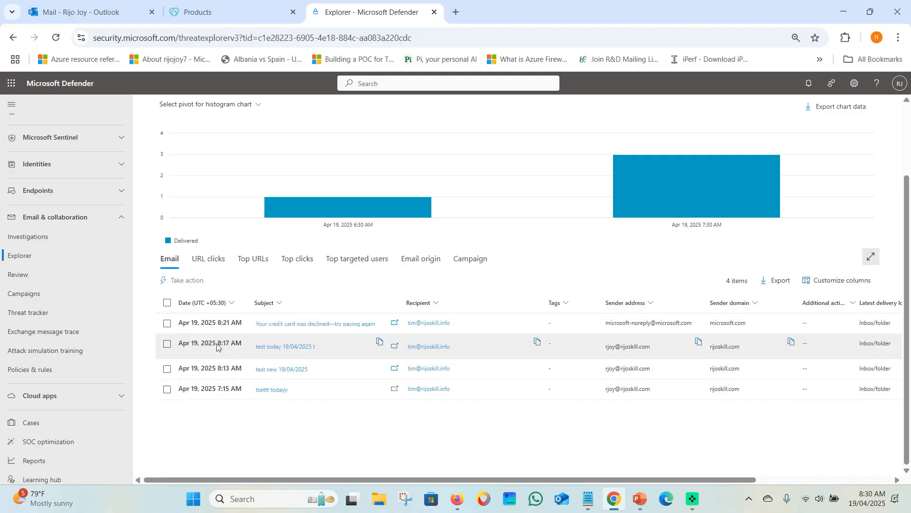
Open the details of the 8:17 AM test email in Explorer
left_click(225, 365)
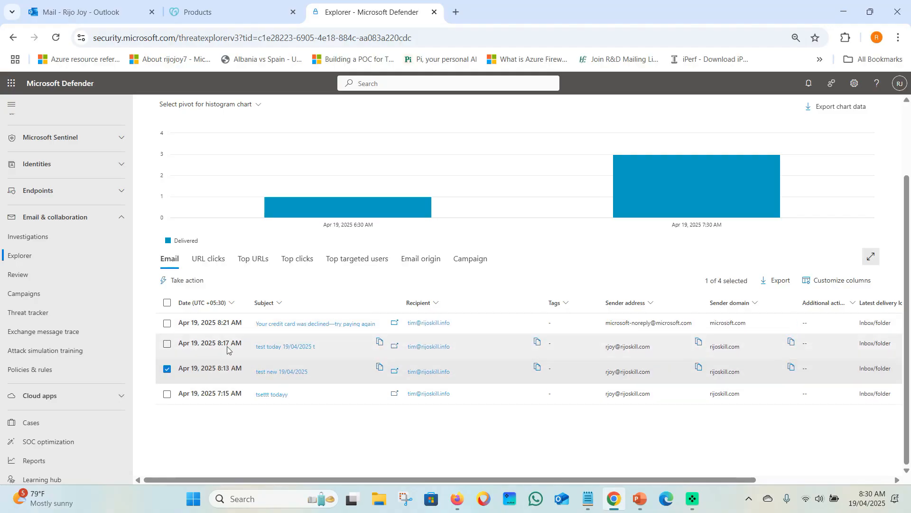
left_click(167, 365)
left_click(191, 350)
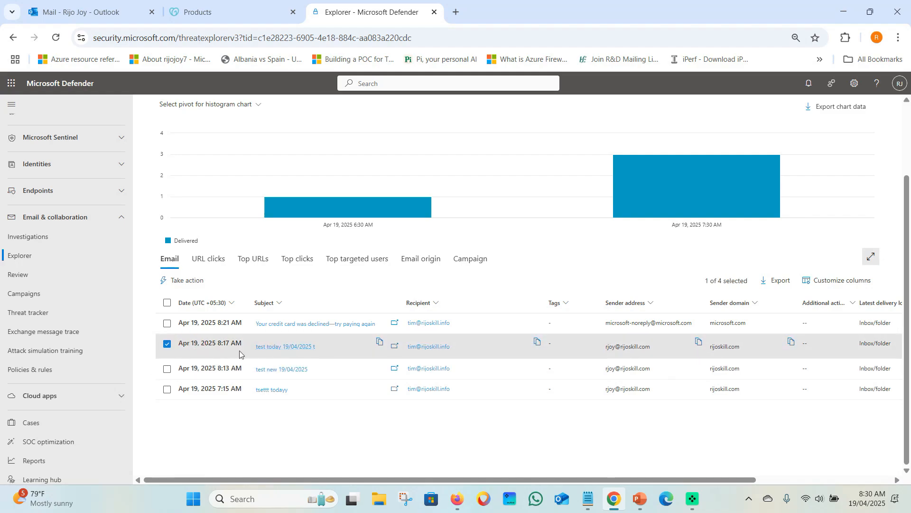
left_click(275, 351)
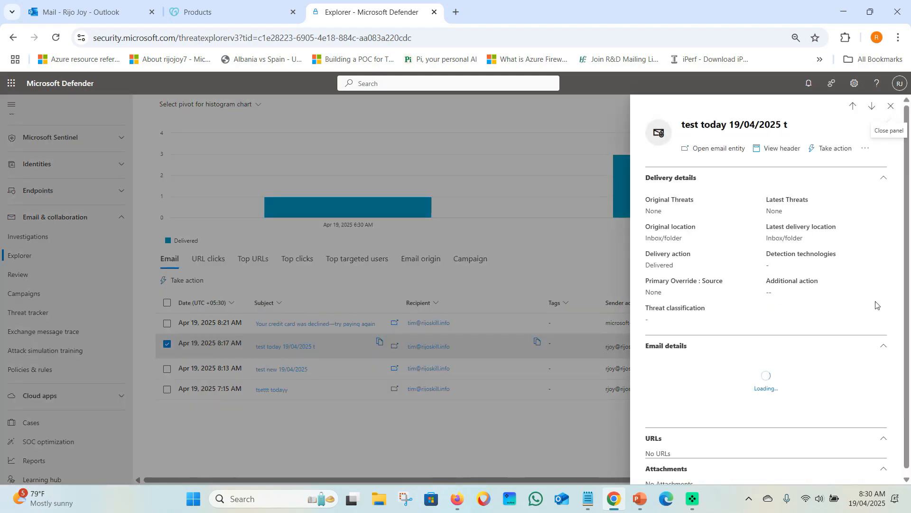
scroll(681, 224, "down", 5)
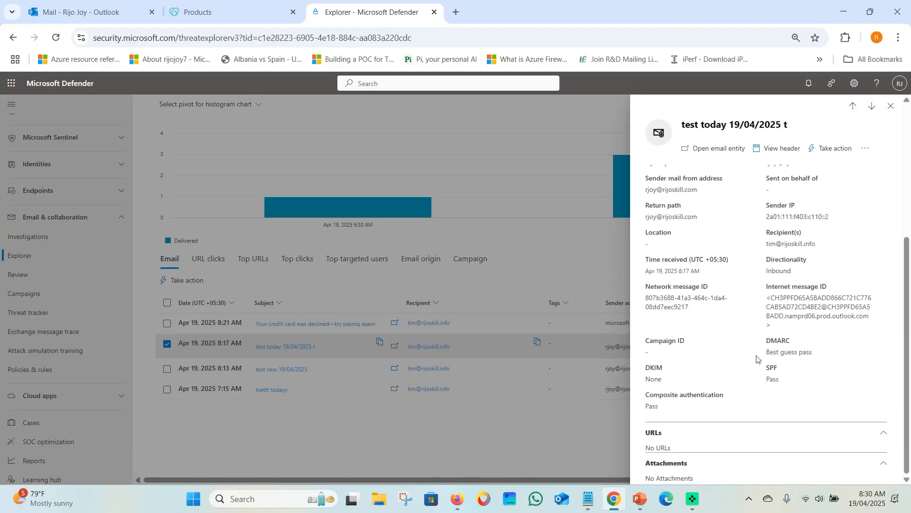
Highlight DKIM None, SPF Pass and DMARC Best guess pass, then close the email details
mouse_move(646, 368)
left_mouse_down()
mouse_move(665, 367)
mouse_move(648, 379)
mouse_move(659, 379)
left_mouse_up()
left_click_drag(770, 368, 767, 387)
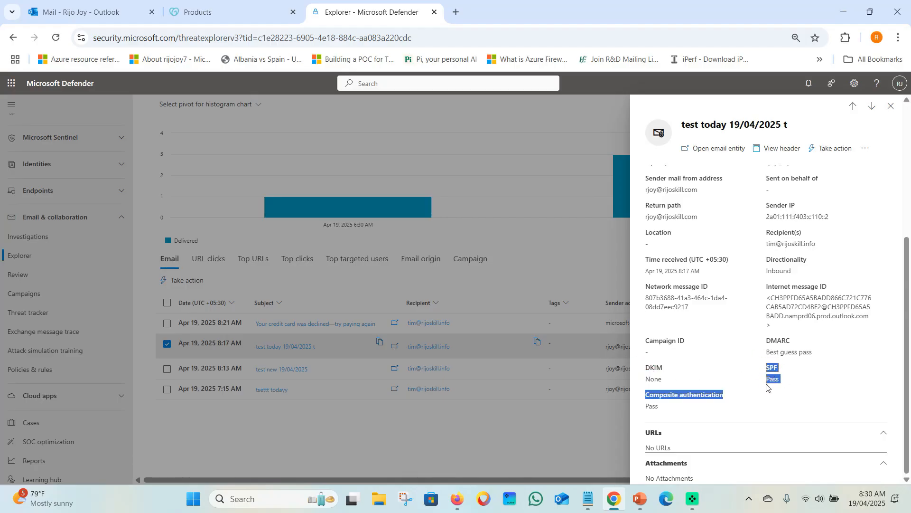
left_click(774, 388)
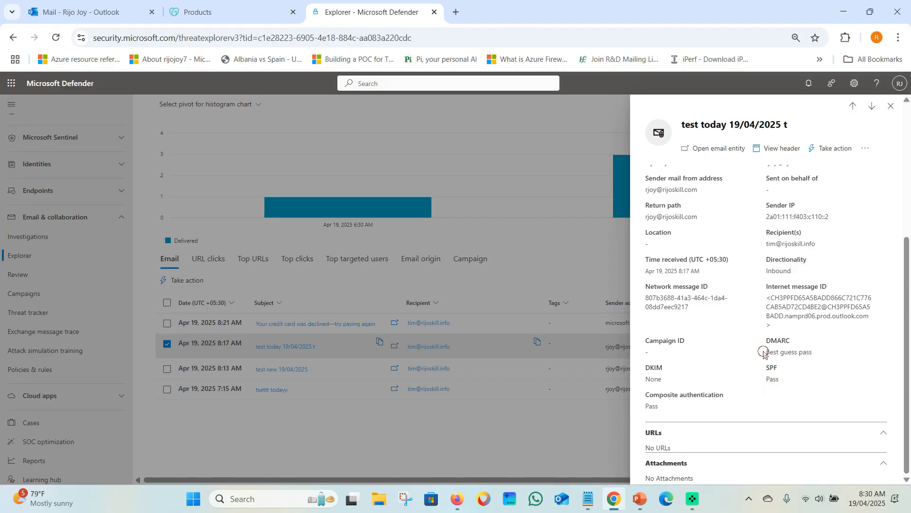
left_click_drag(766, 351, 816, 354)
left_click(890, 105)
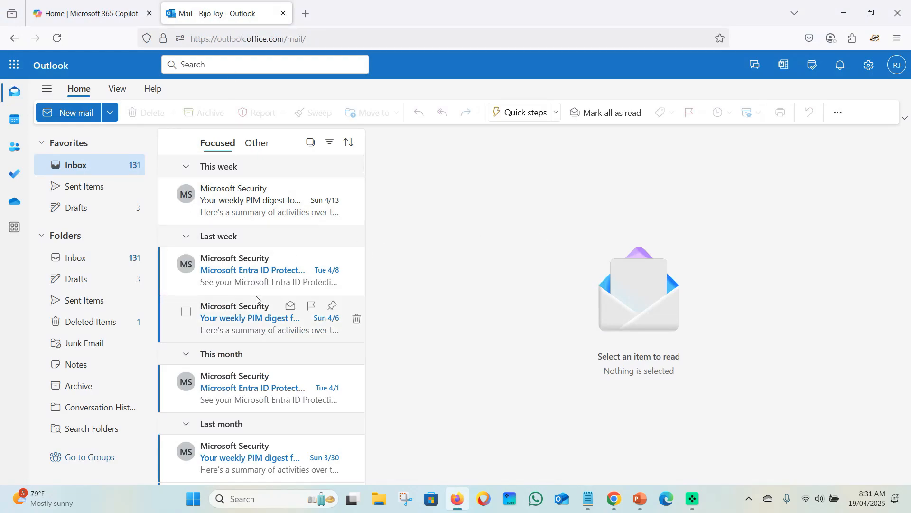
Load security.microsoft.com in a new tab and go to Email & collaboration > Policies & rules
left_click(304, 11)
left_click(304, 38)
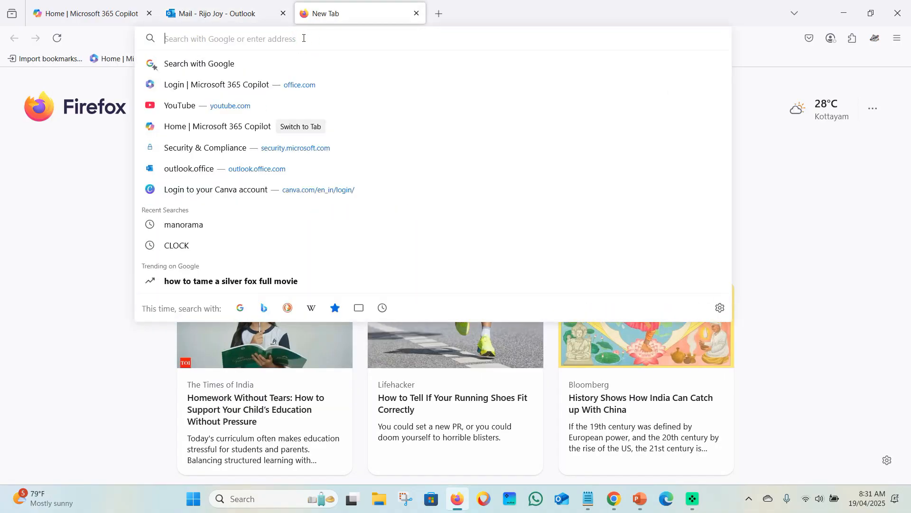
type("security.microsoft.com/")
key("Return")
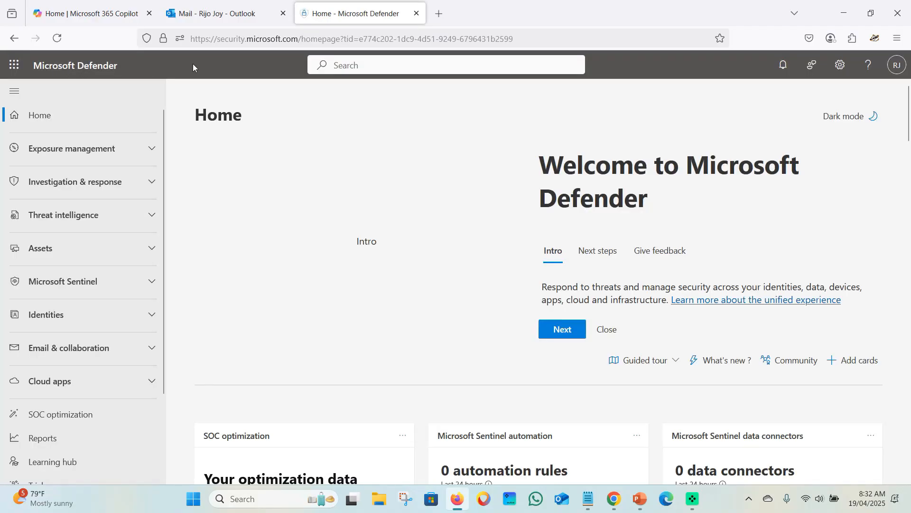
scroll(71, 297, "down", 3)
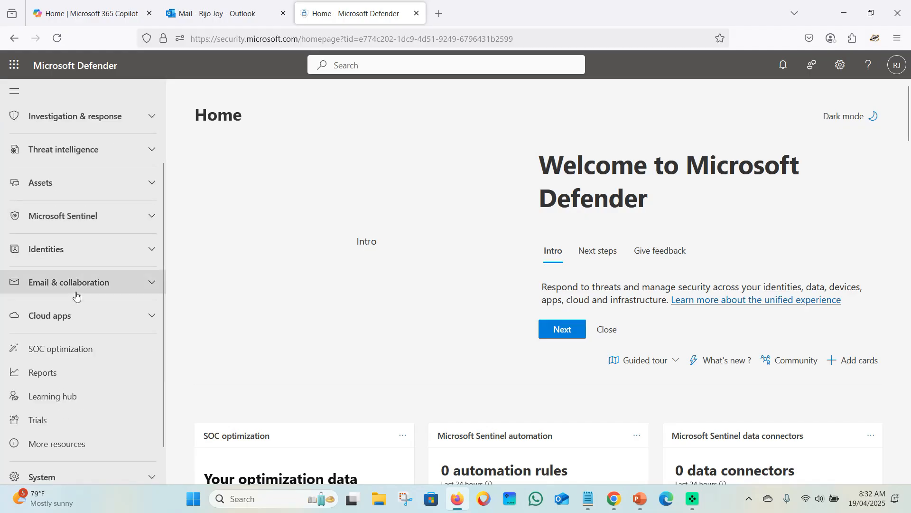
left_click(112, 246)
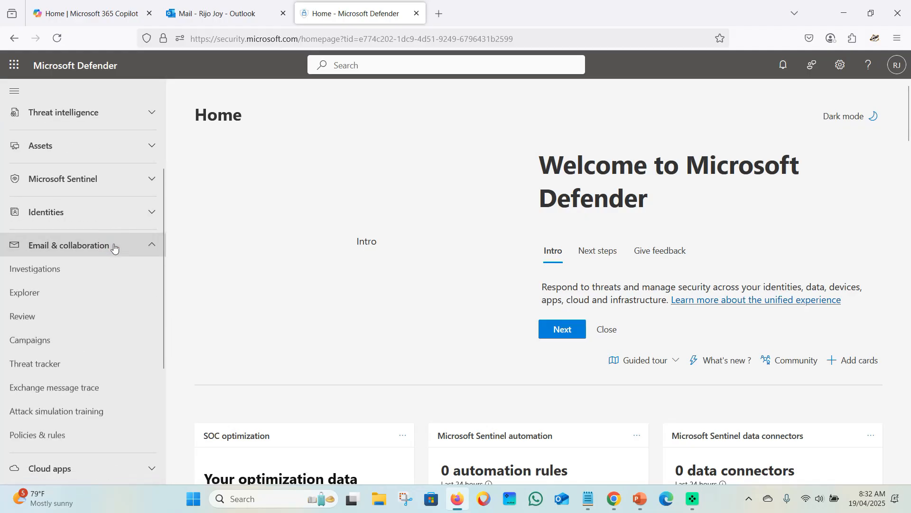
left_click(41, 436)
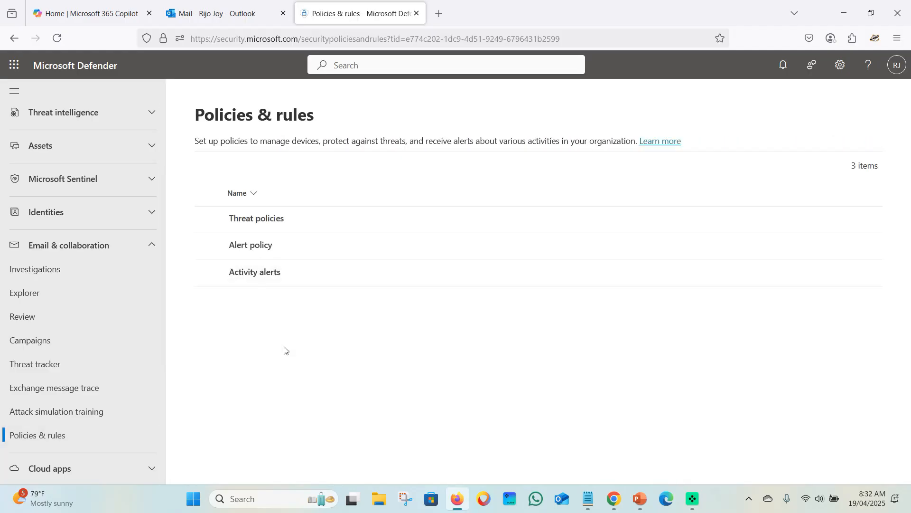
Go to Threat policies > Email authentication settings > DKIM and open rijoskill.com's details
left_click(265, 220)
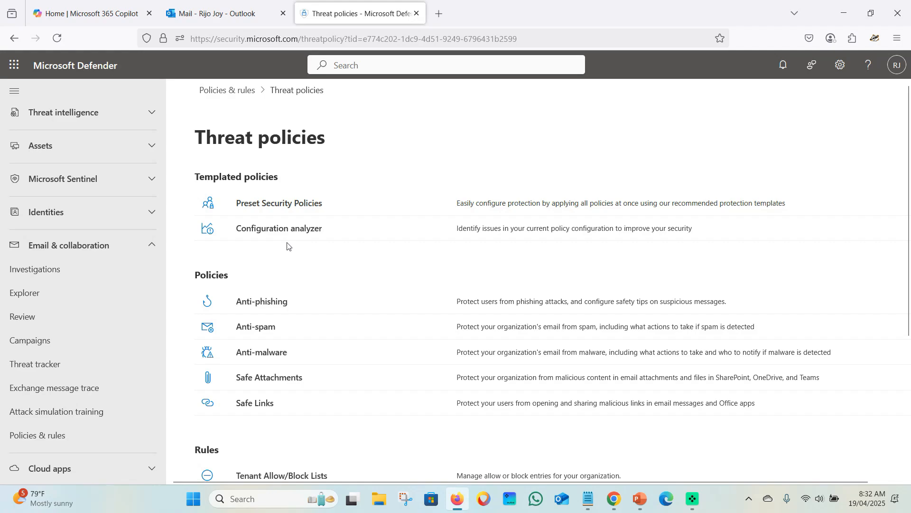
scroll(287, 246, "down", 3)
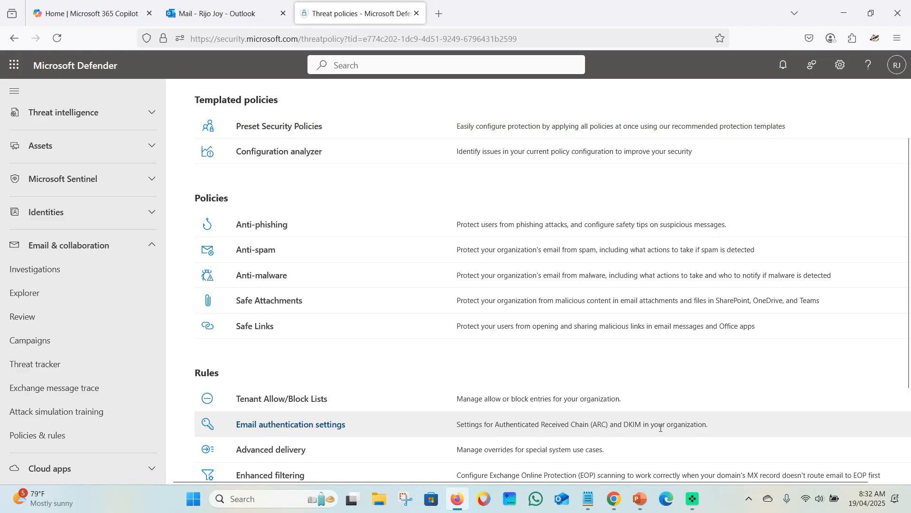
left_click(304, 425)
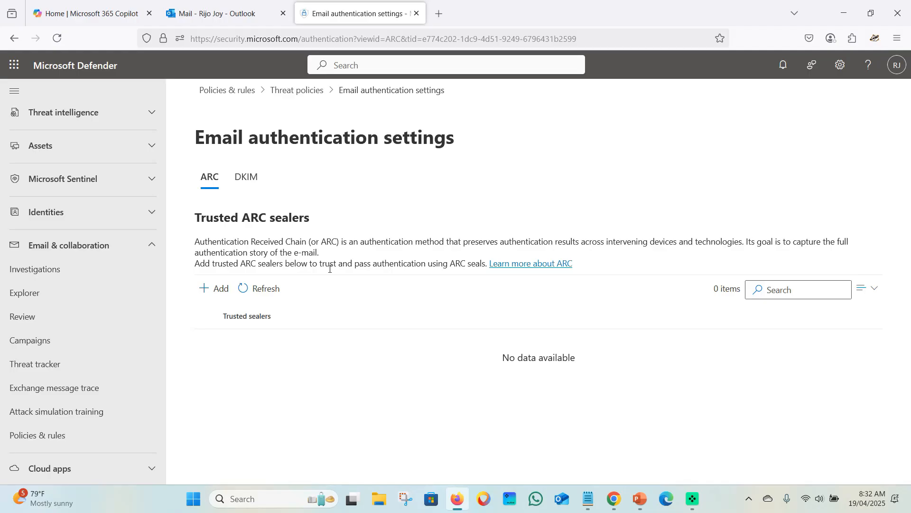
left_click(246, 178)
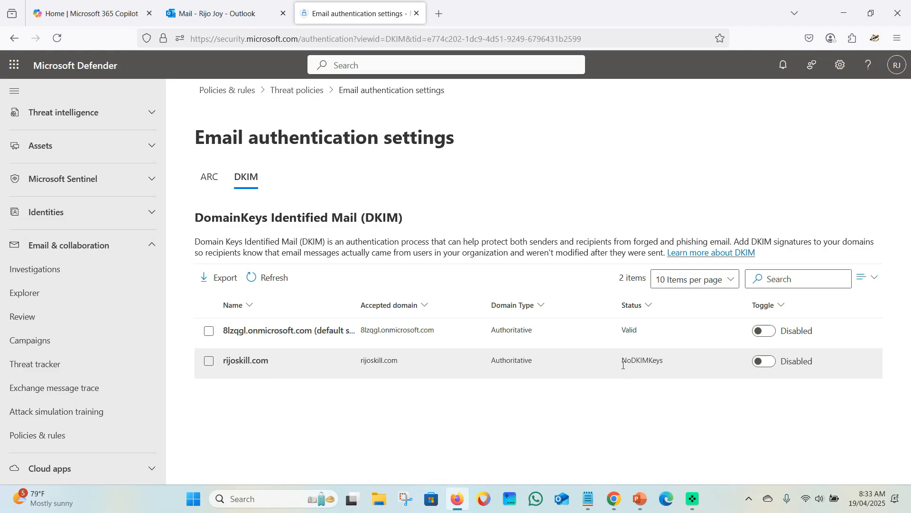
left_click(208, 361)
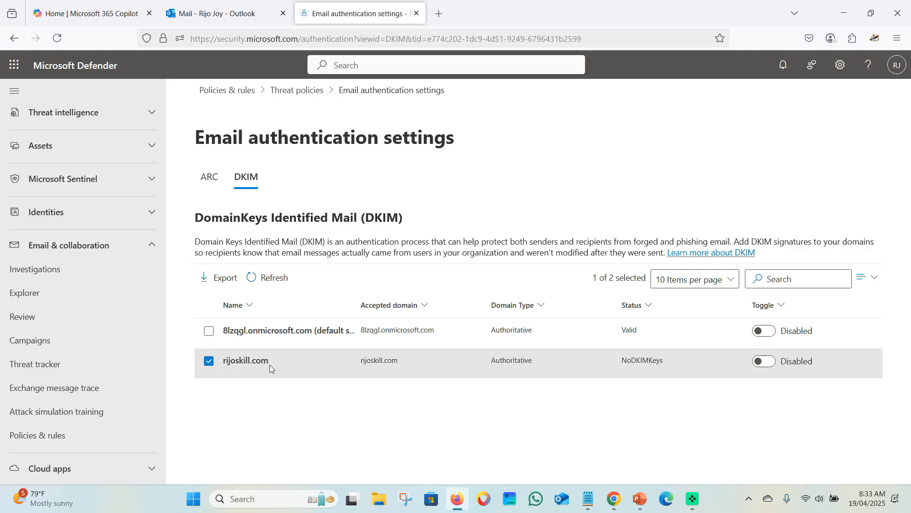
left_click(667, 366)
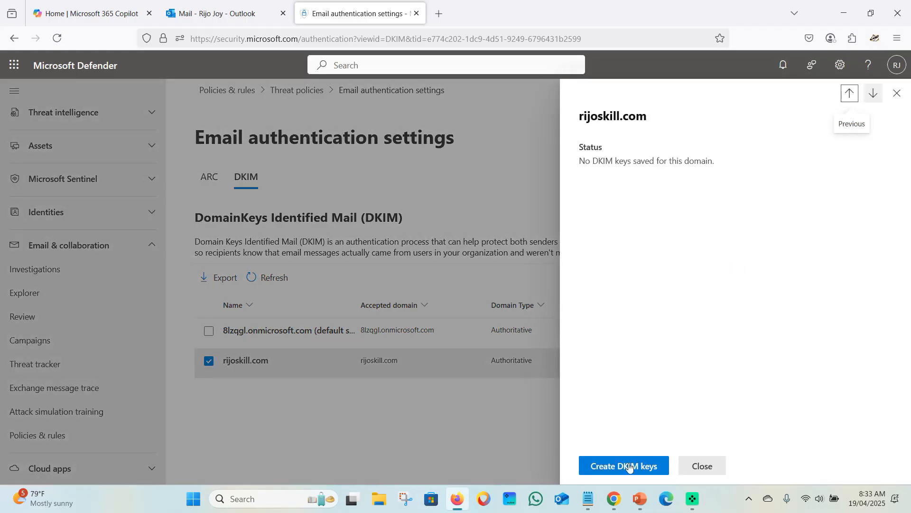
Create DKIM keys for rijoskill.com and copy the selector1 and selector2 CNAME records
left_click(629, 467)
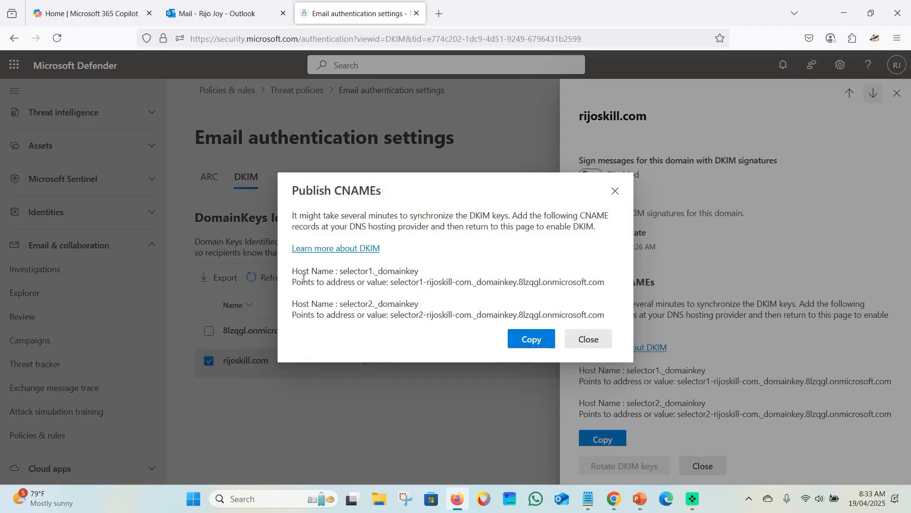
left_click(534, 340)
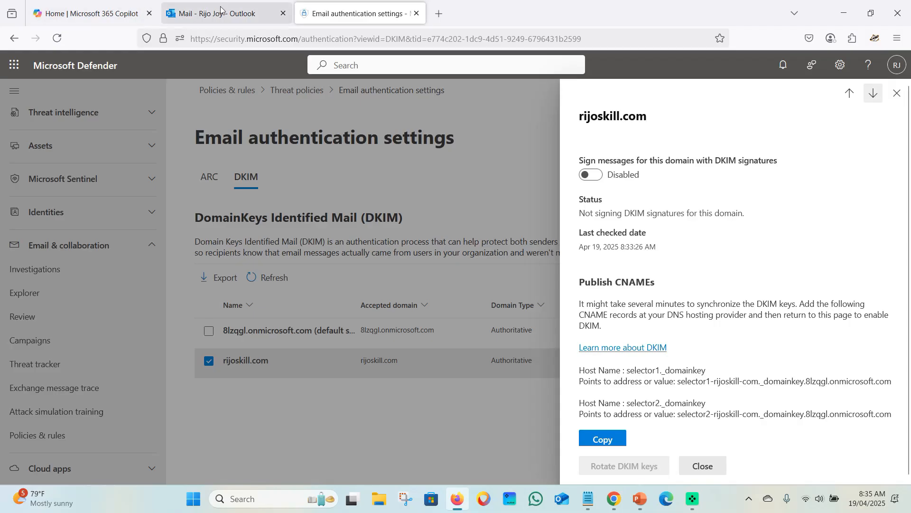
In the Microsoft 365 admin center, open Settings > Domains > rijoskill.com DNS records
left_click(90, 13)
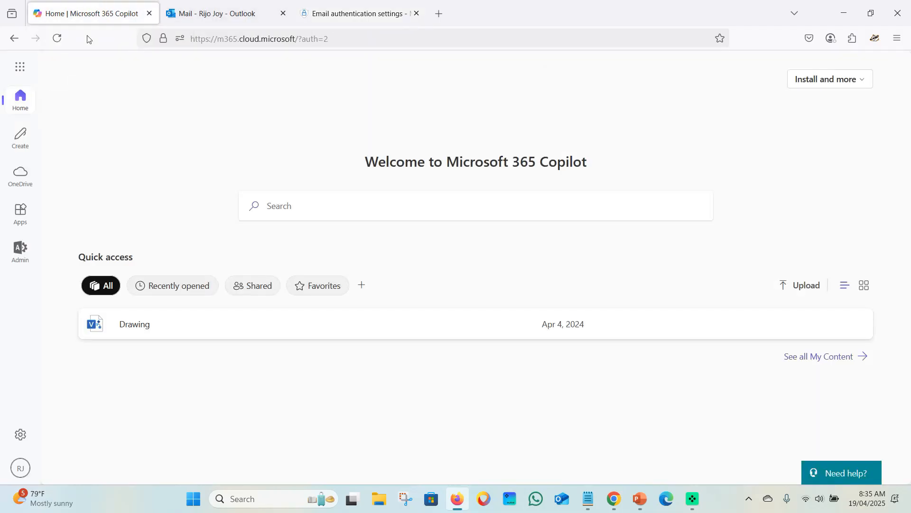
left_click(22, 256)
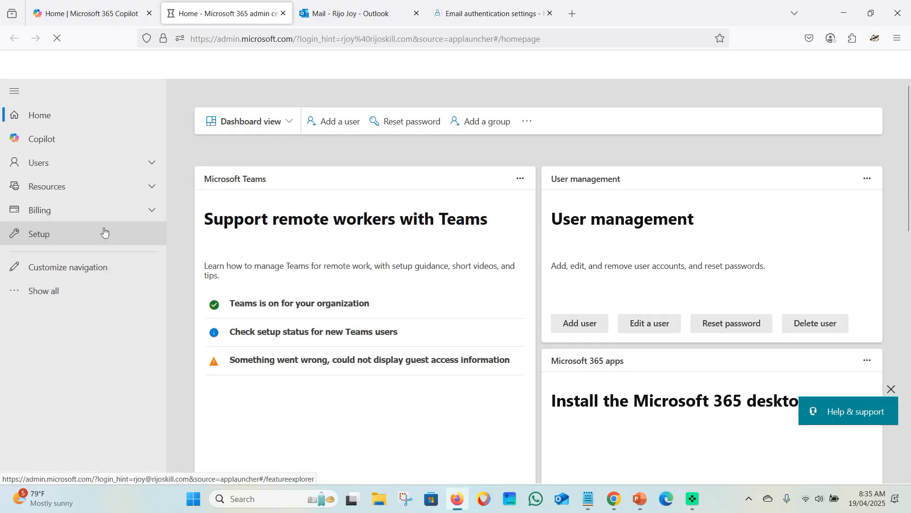
left_click(52, 289)
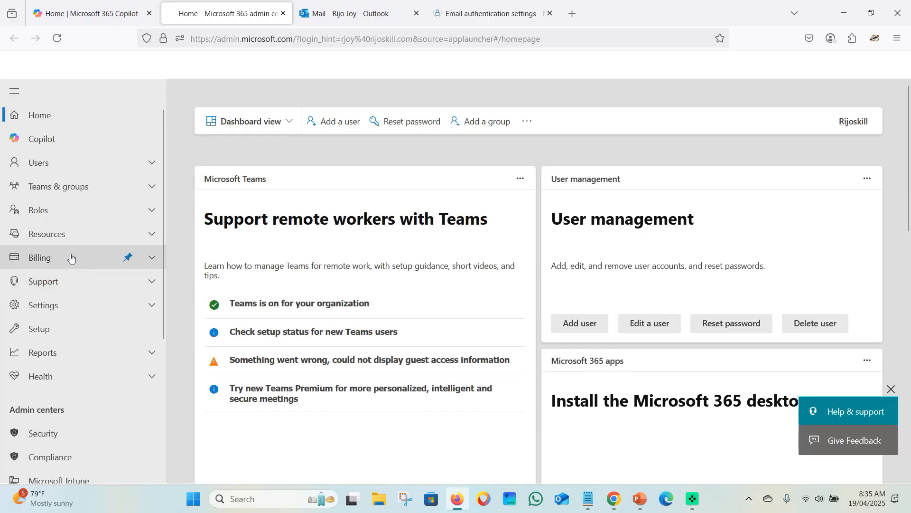
left_click(47, 313)
left_click(54, 331)
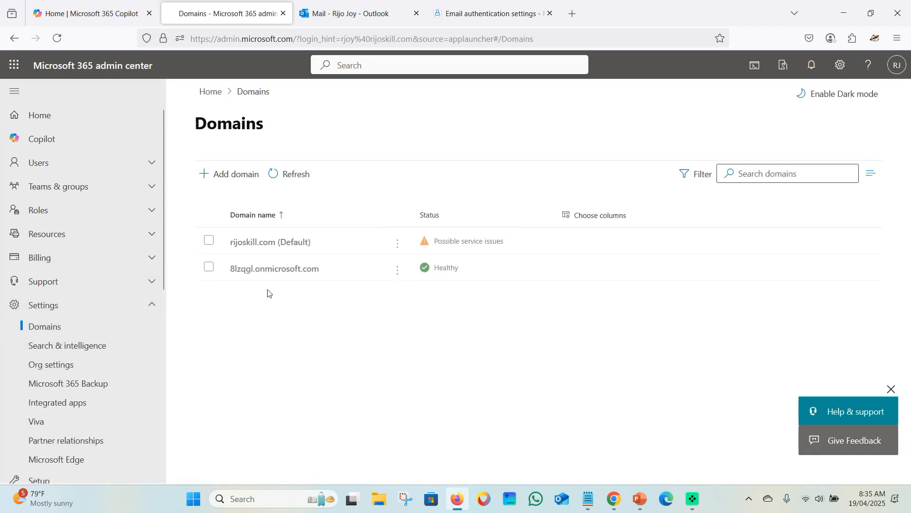
left_click(247, 247)
left_click(263, 244)
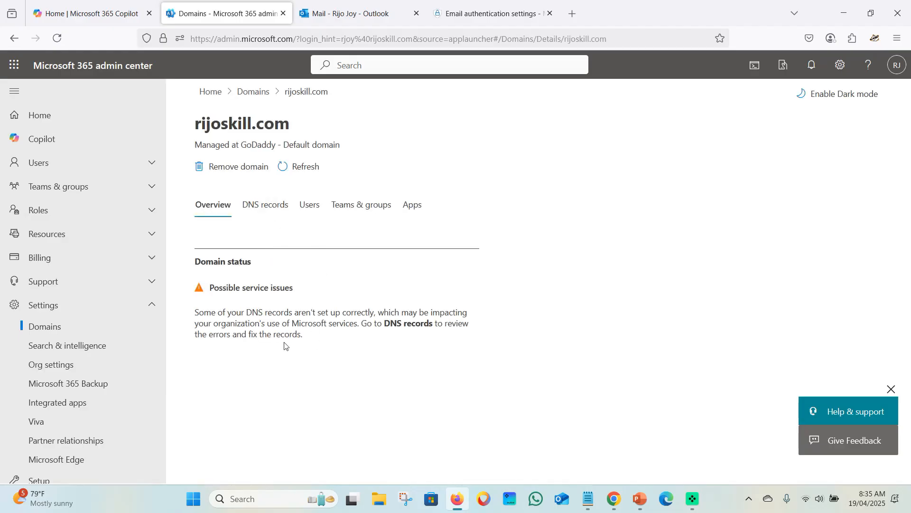
left_click(266, 205)
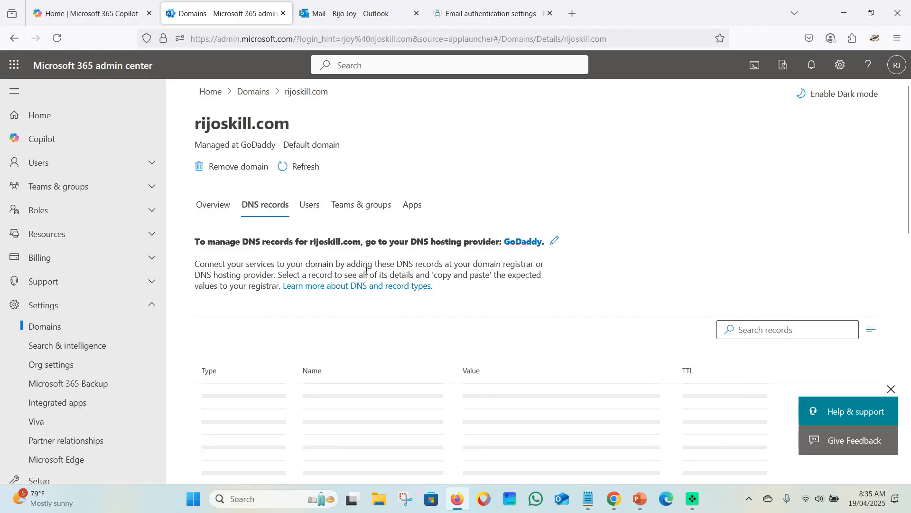
Open the SPF TXT record and highlight v=spf1 in its expected value
scroll(364, 275, "down", 3)
scroll(364, 275, "down", 2)
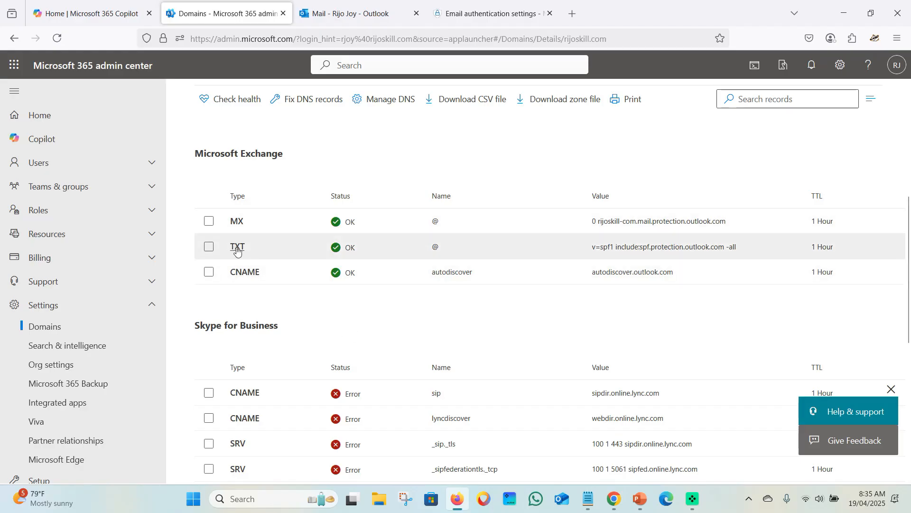
left_click_drag(591, 247, 618, 249)
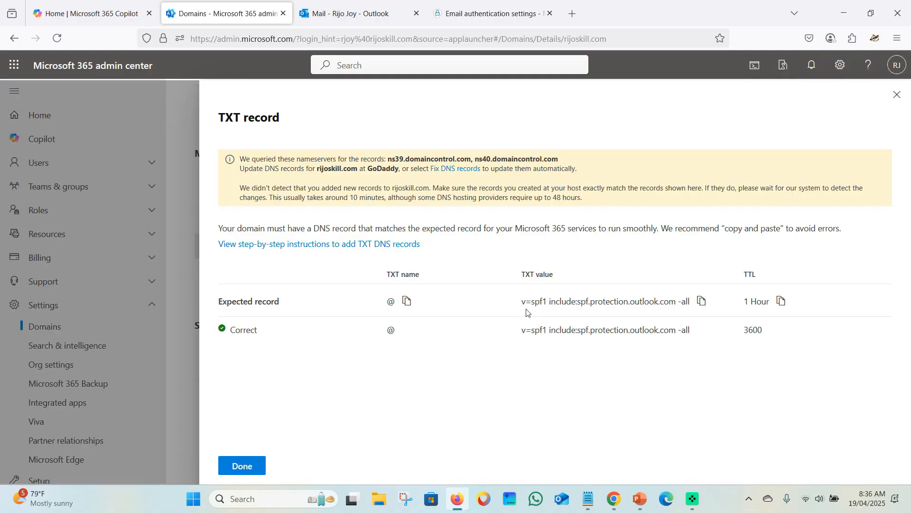
left_click_drag(521, 302, 551, 305)
Open GoDaddy's DNS management page for rijoskill.com
left_click(613, 498)
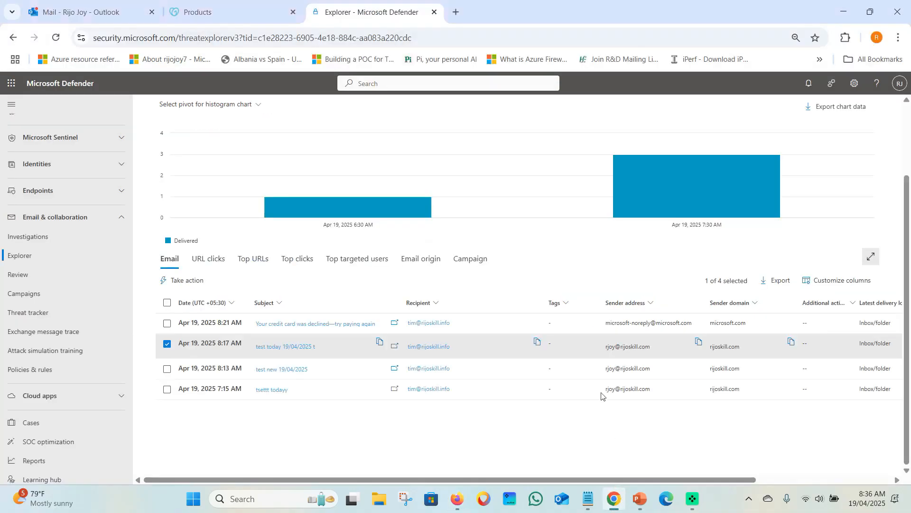
left_click(196, 12)
scroll(253, 204, "up", 2)
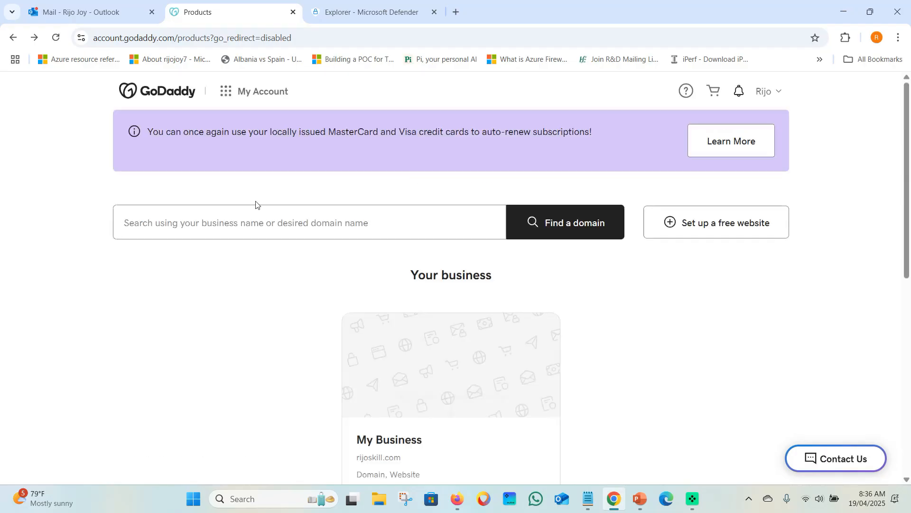
scroll(101, 306, "down", 6)
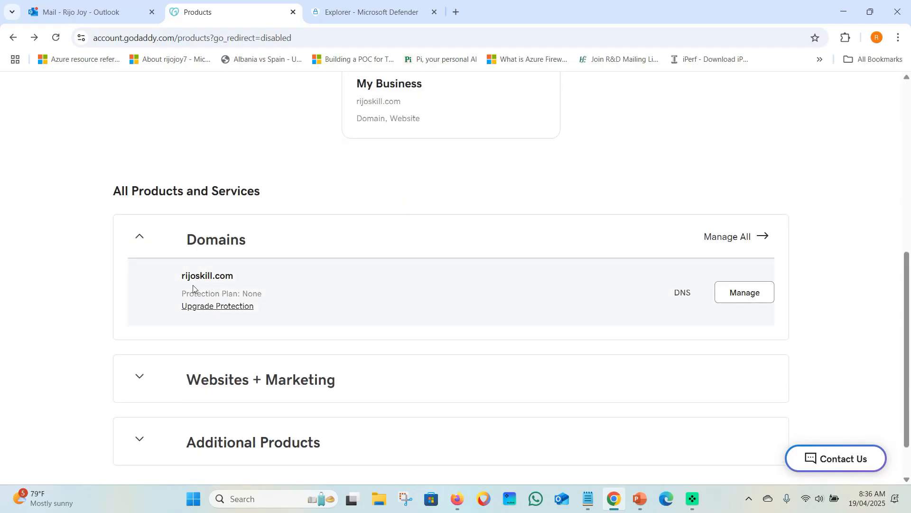
left_click(685, 292)
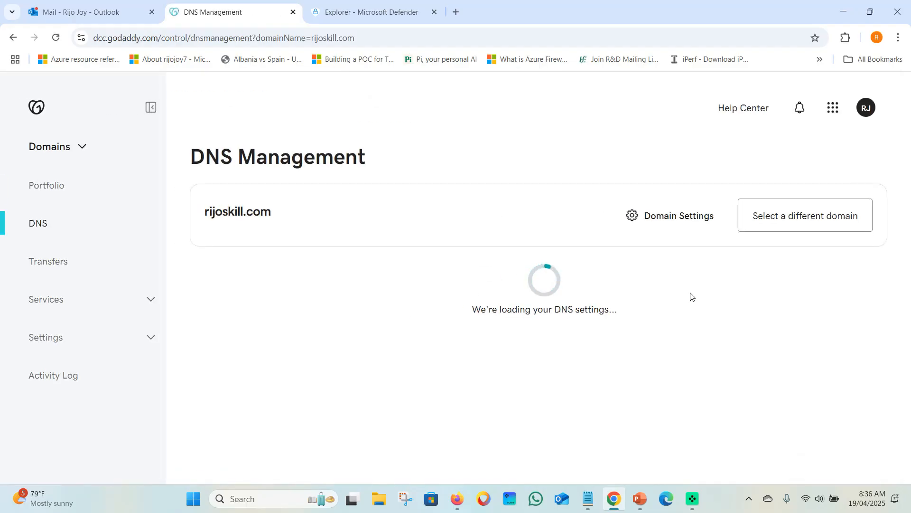
Review the existing SPF TXT record value, then bring up Defender's DKIM details for rijoskill.com
scroll(272, 288, "down", 1)
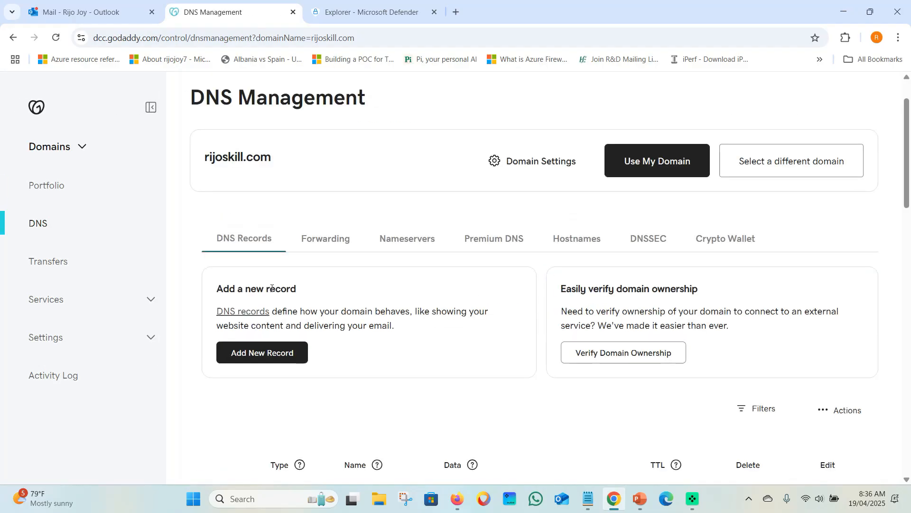
scroll(272, 288, "down", 10)
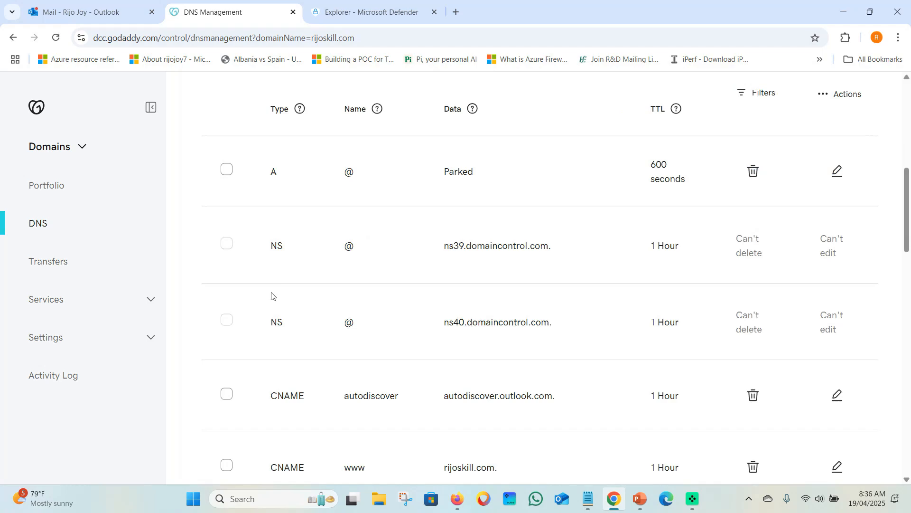
scroll(272, 295, "down", 5)
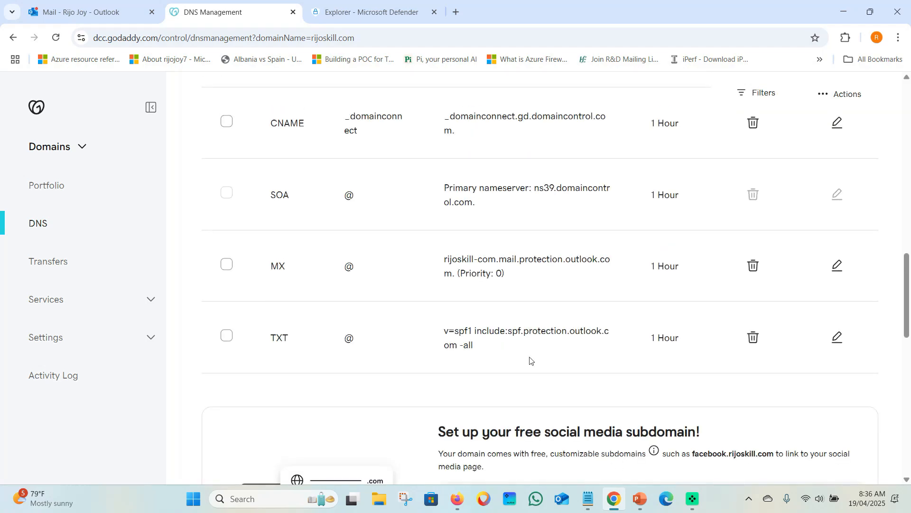
left_click_drag(437, 337, 472, 346)
left_click(470, 355)
left_click(479, 352)
left_click(458, 498)
left_click(494, 14)
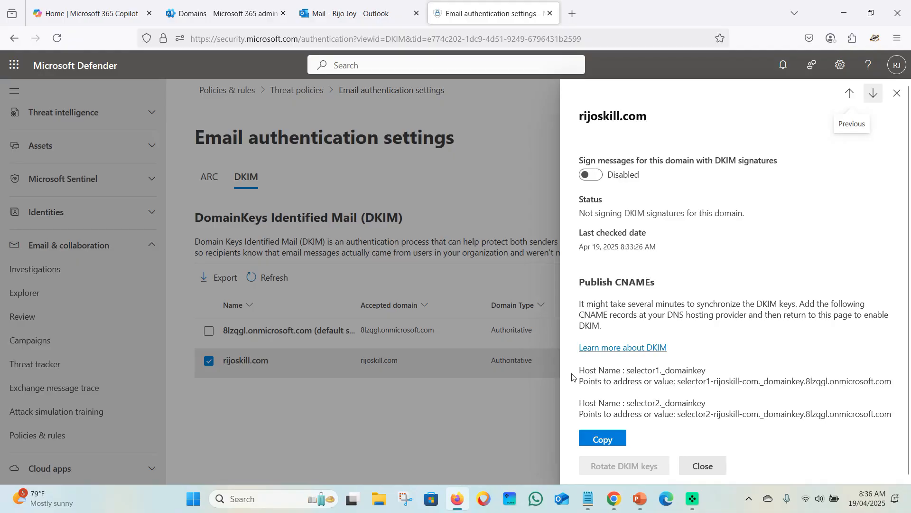
Start a new CNAME record in GoDaddy named with the copied selector1._domainkey host
left_click_drag(627, 372, 708, 374)
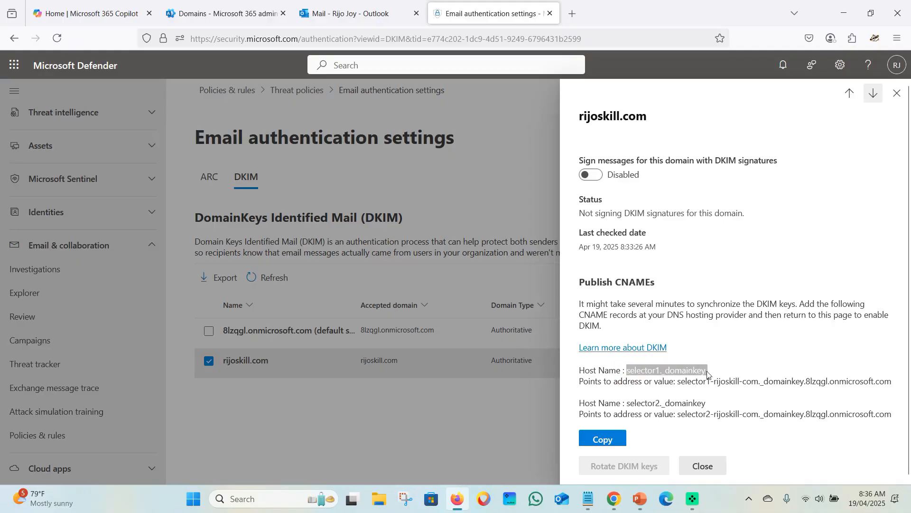
right_click(674, 369)
left_click(700, 195)
left_click(614, 499)
scroll(314, 307, "up", 15)
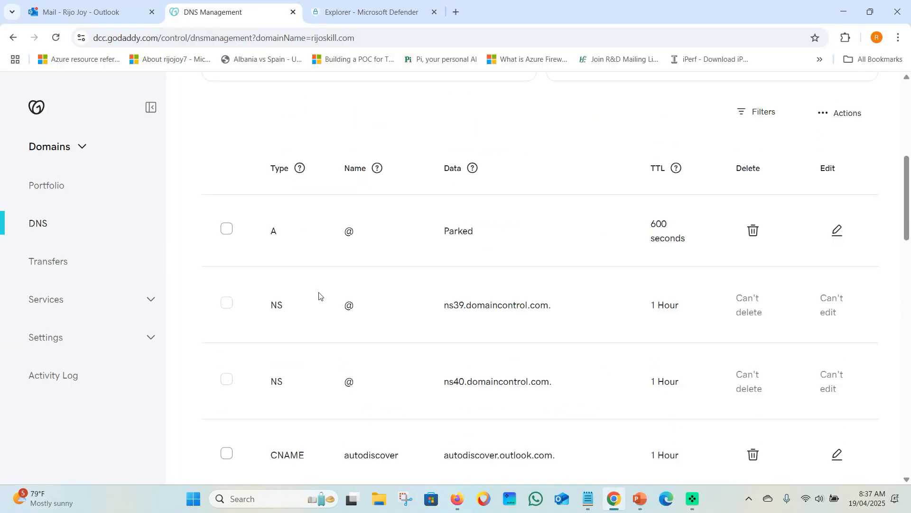
left_click(274, 293)
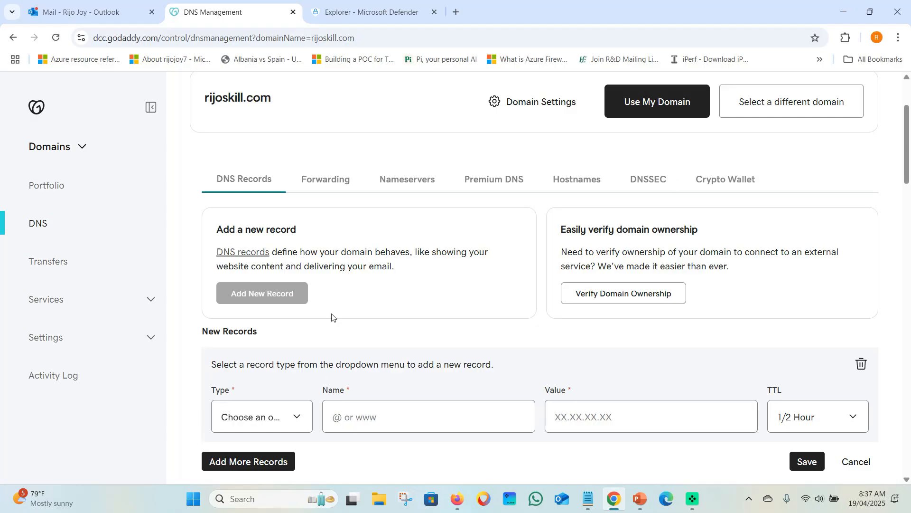
left_click(283, 182)
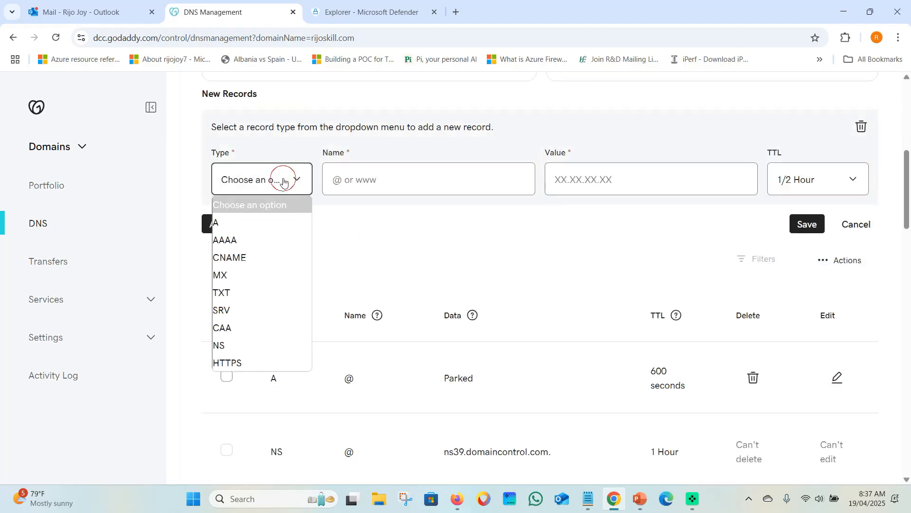
left_click(252, 256)
left_click(378, 177)
key("ctrl+v")
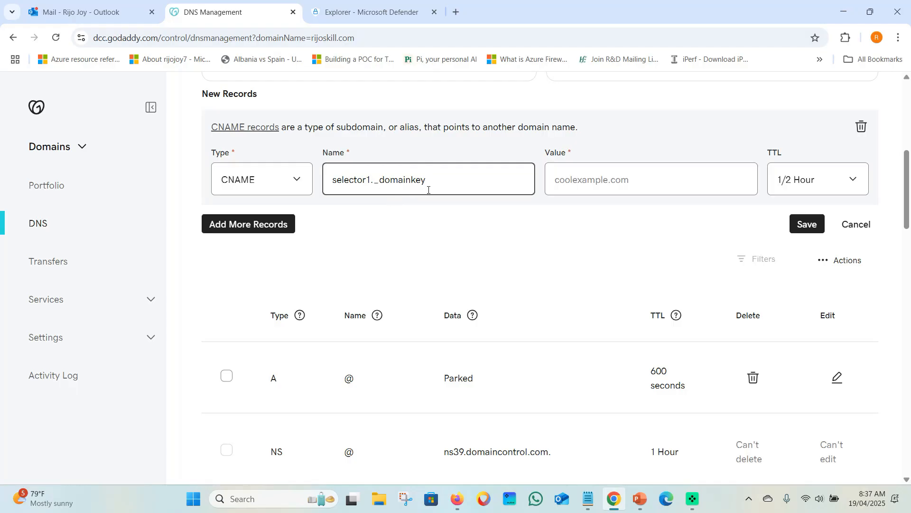
Point the selector1 CNAME to Microsoft's DKIM target value with a 1 Hour TTL
left_click(466, 498)
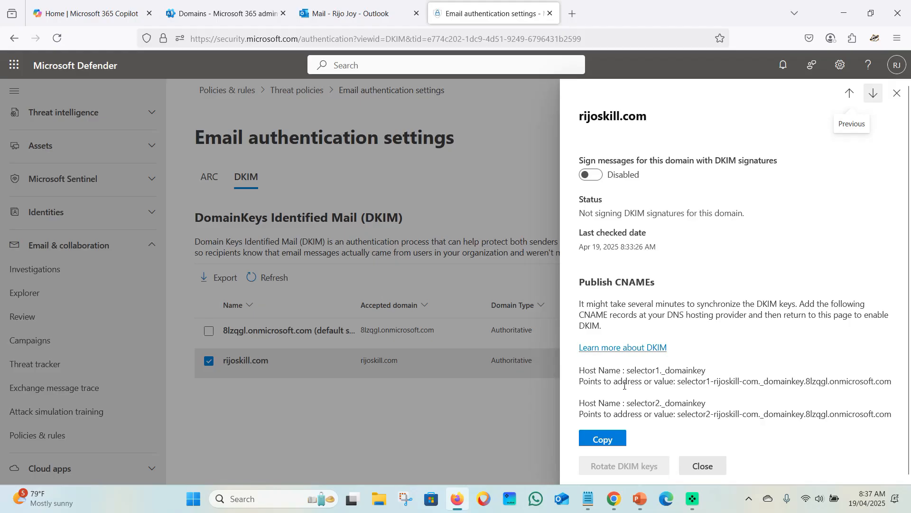
left_click_drag(680, 381, 891, 384)
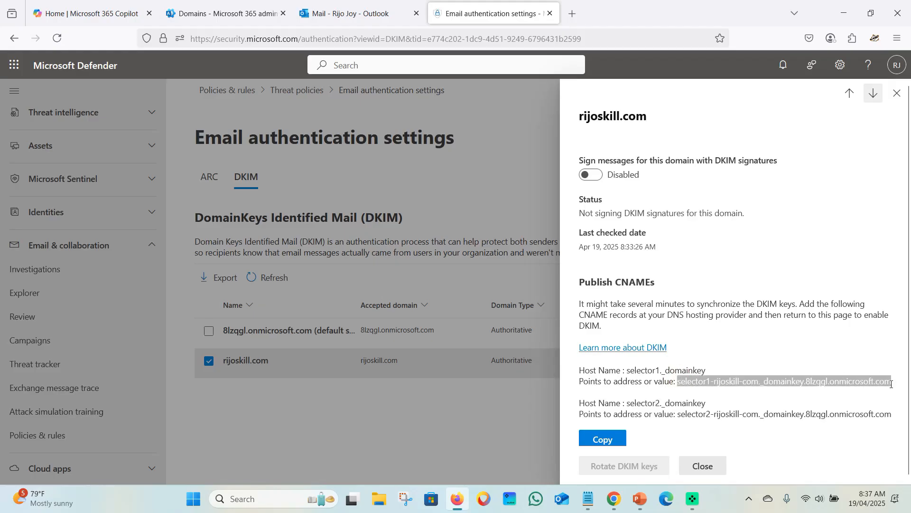
right_click(848, 376)
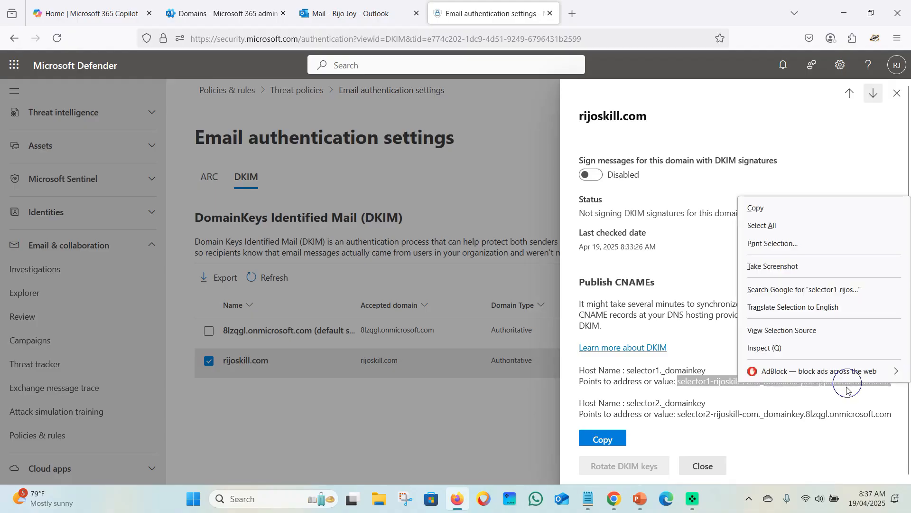
left_click(786, 214)
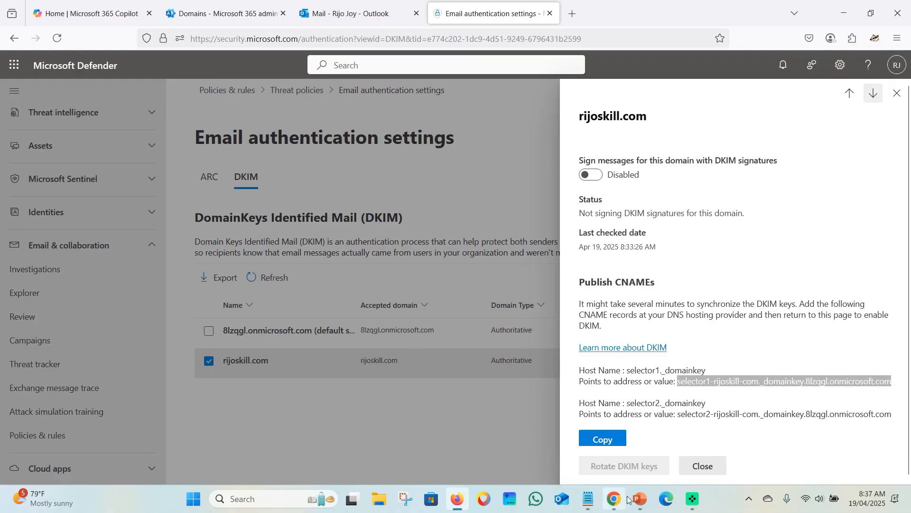
left_click(609, 504)
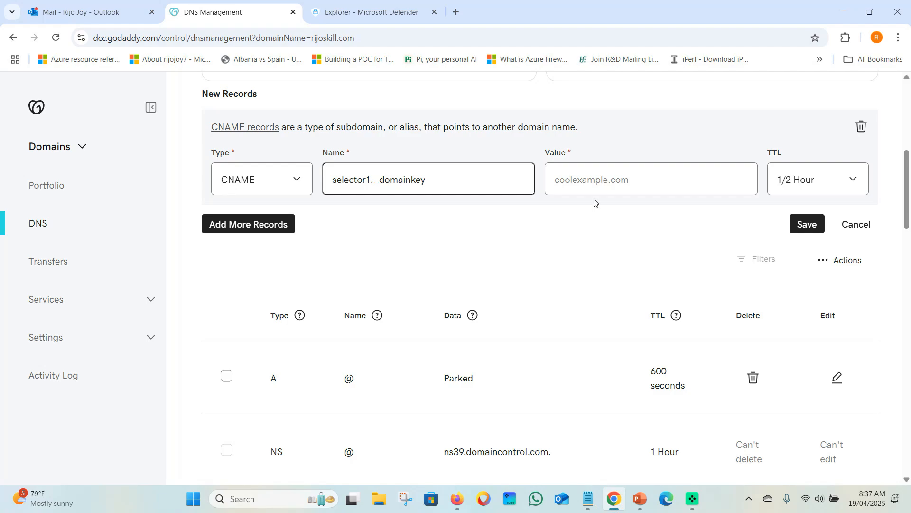
left_click(587, 178)
key("ctrl+v")
left_click(823, 182)
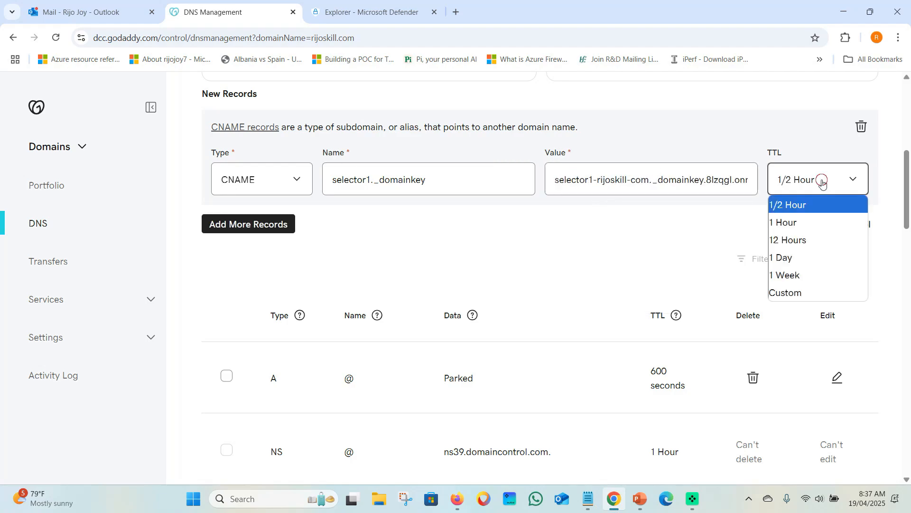
left_click(791, 222)
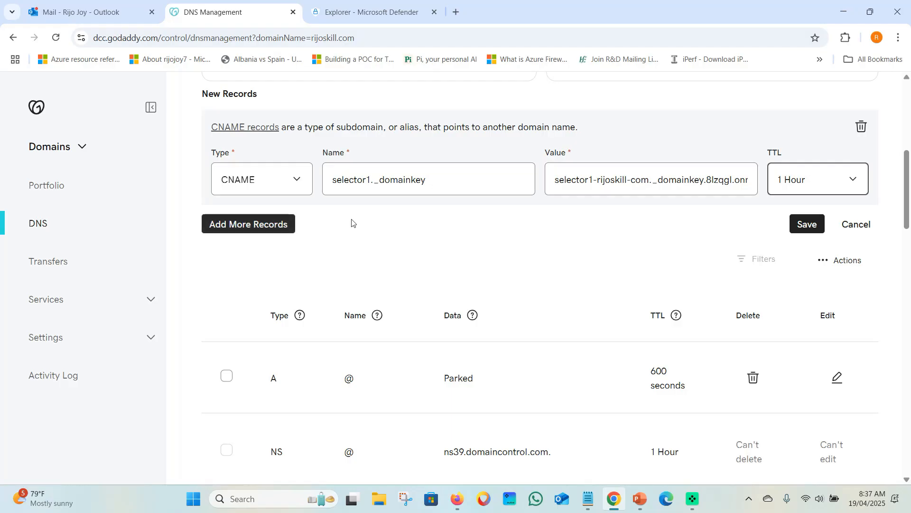
Add a second blank record row and return to Defender's DKIM details
left_click(266, 225)
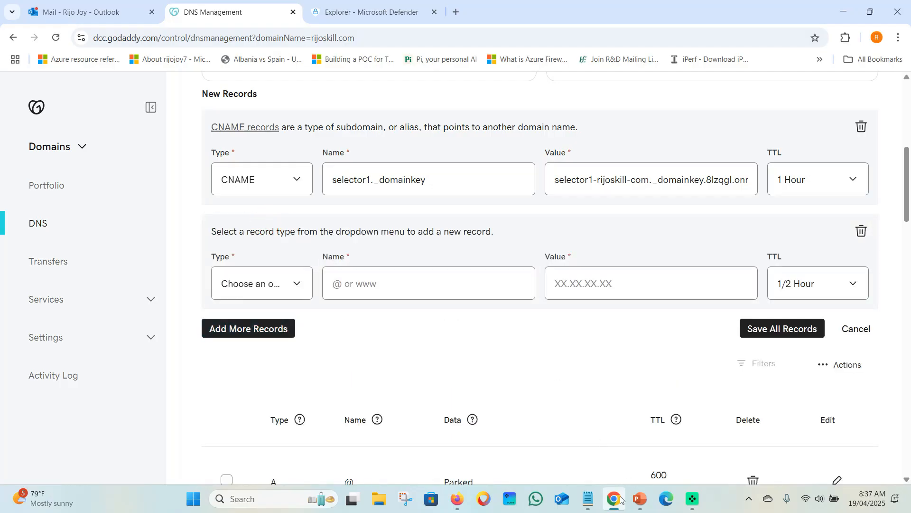
mouse_move(612, 499)
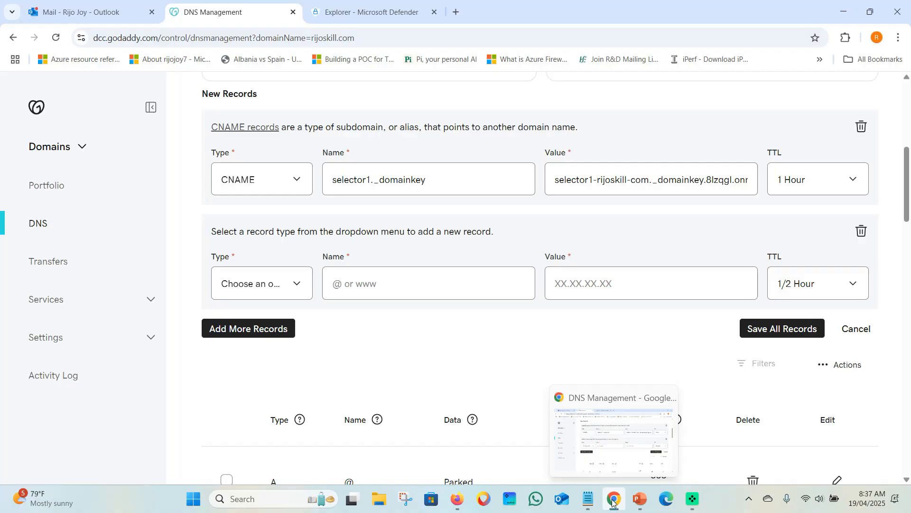
left_click(456, 498)
scroll(629, 347, "down", 1)
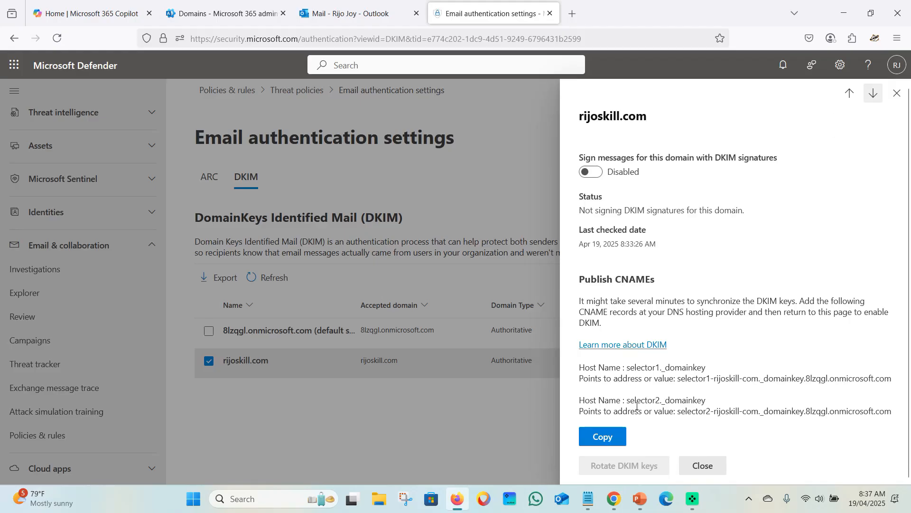
Make the second row a CNAME named selector2._domainkey, copied from Defender
left_click_drag(627, 401, 710, 403)
key("ctrl+c")
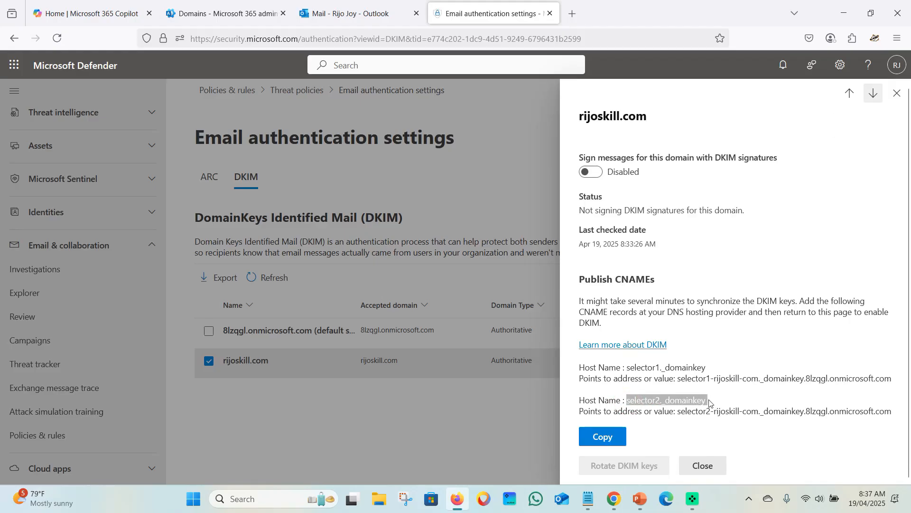
double_click(692, 401)
left_click_drag(629, 400, 702, 401)
left_click(613, 507)
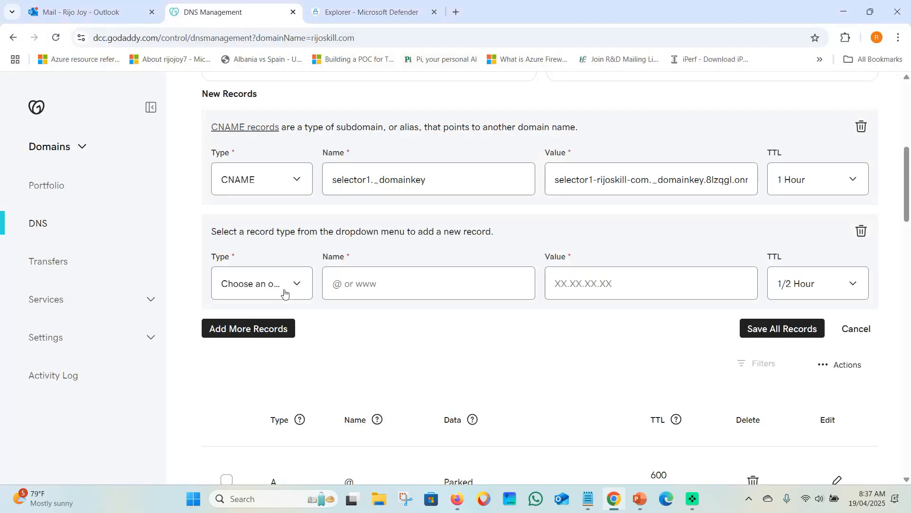
left_click(283, 292)
left_click(264, 362)
left_click(359, 285)
key("ctrl+v")
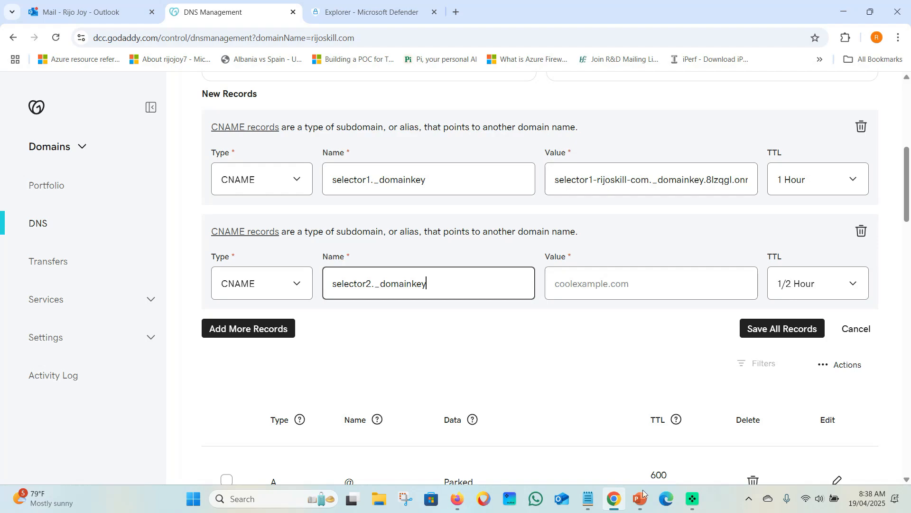
Point the selector2 CNAME to its Microsoft DKIM target with a 1 Hour TTL
left_click(615, 501)
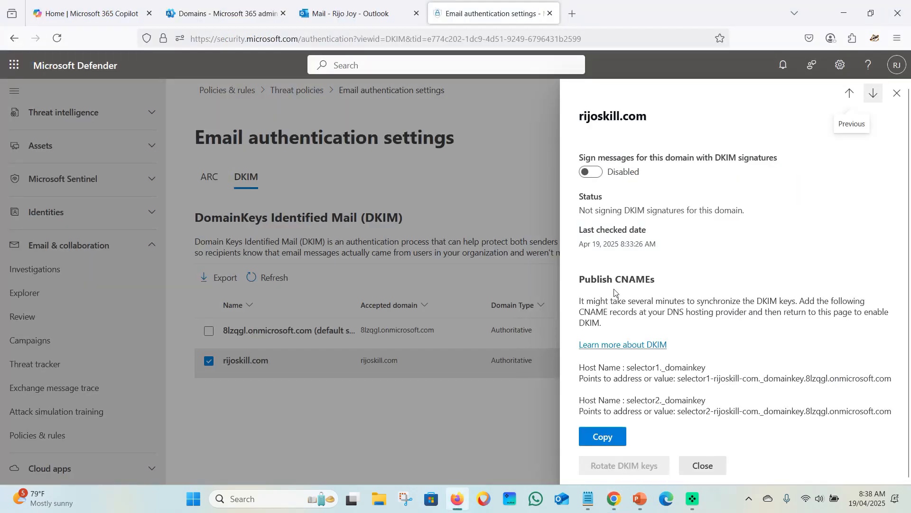
left_click_drag(678, 413, 899, 415)
key("ctrl+c")
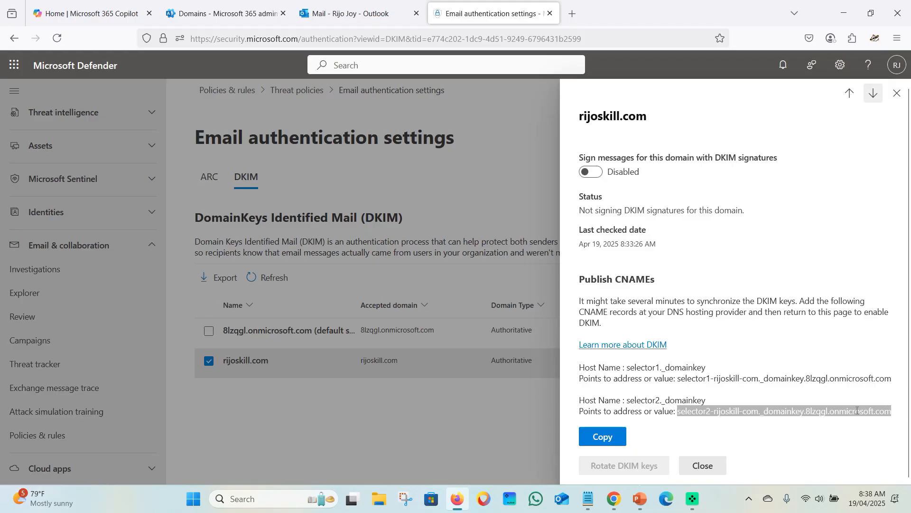
left_click(616, 500)
left_click(623, 276)
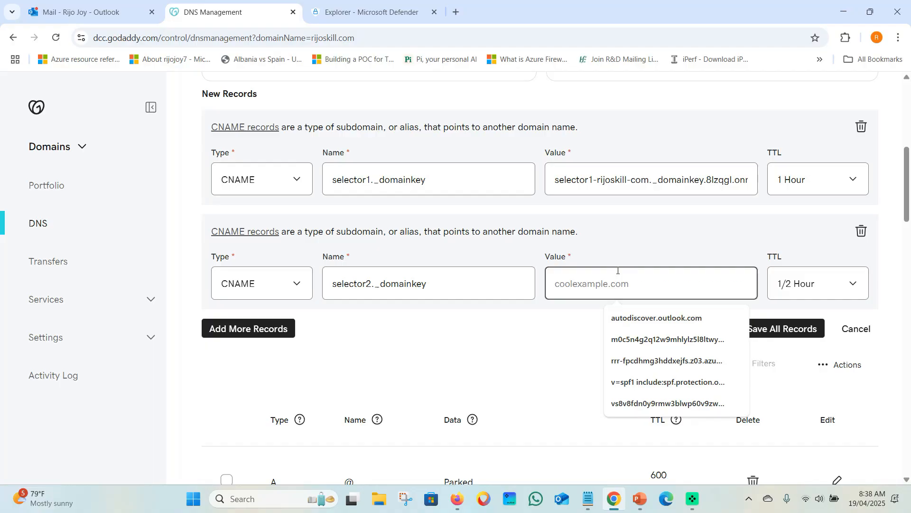
key("ctrl+v")
left_click(810, 283)
left_click(791, 324)
left_click(594, 342)
Save both DKIM CNAME records, retrying after the error, and confirm they appear in the list
left_click(766, 332)
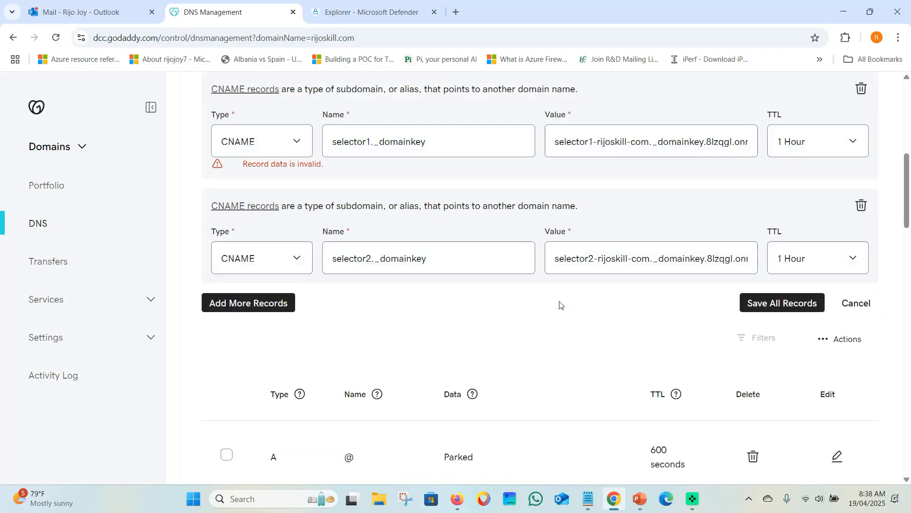
left_click(473, 140)
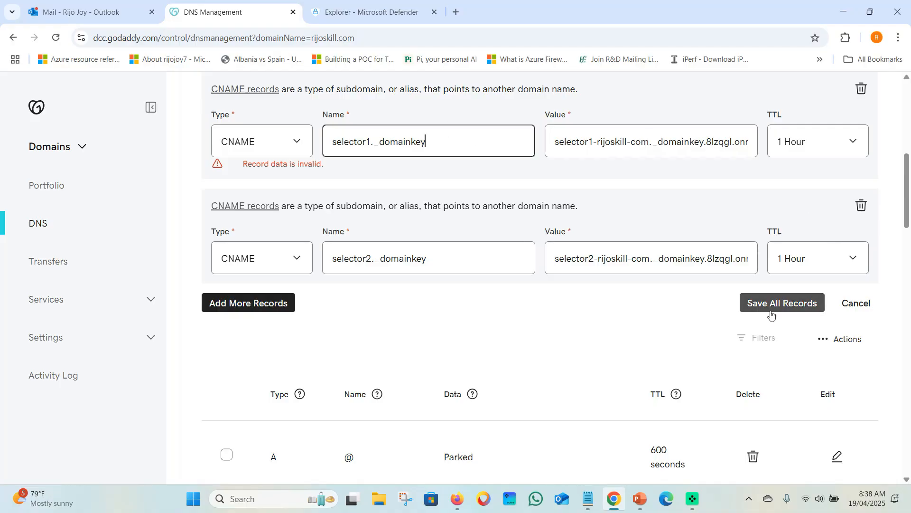
left_click(783, 303)
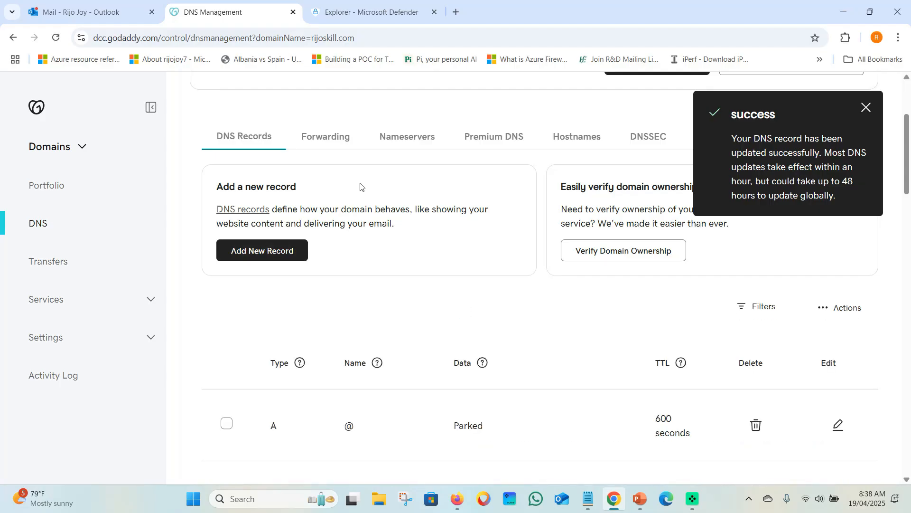
scroll(482, 259, "down", 3)
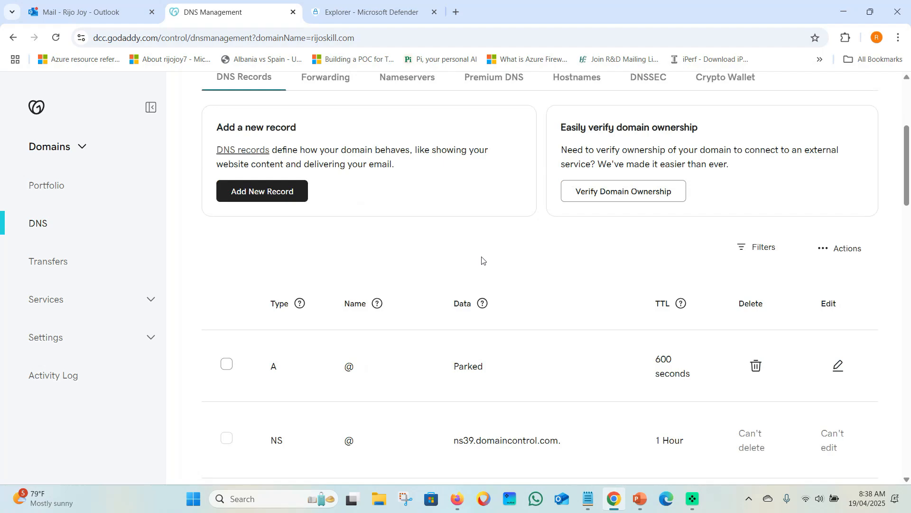
scroll(482, 267, "down", 6)
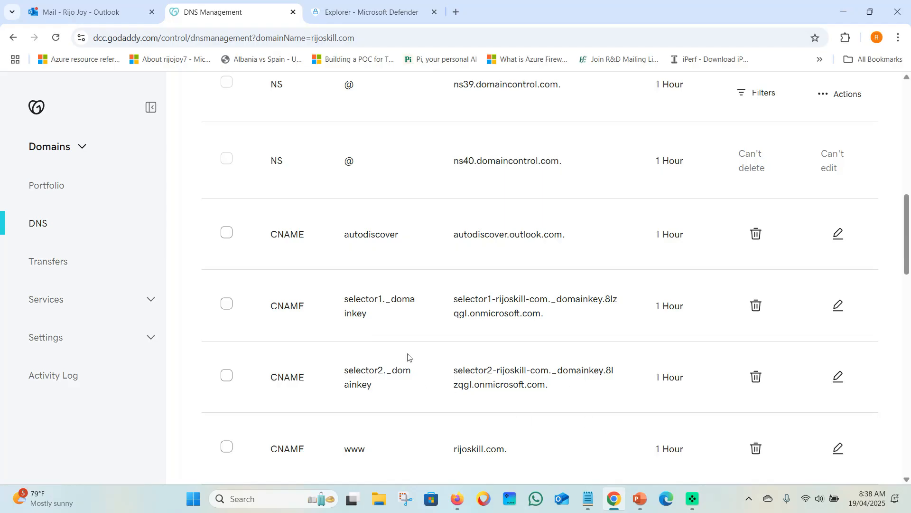
left_click(457, 498)
Enable DKIM signing for rijoskill.com, retrying after the CNAME-not-found error and dismissing the sync notice
left_click(593, 172)
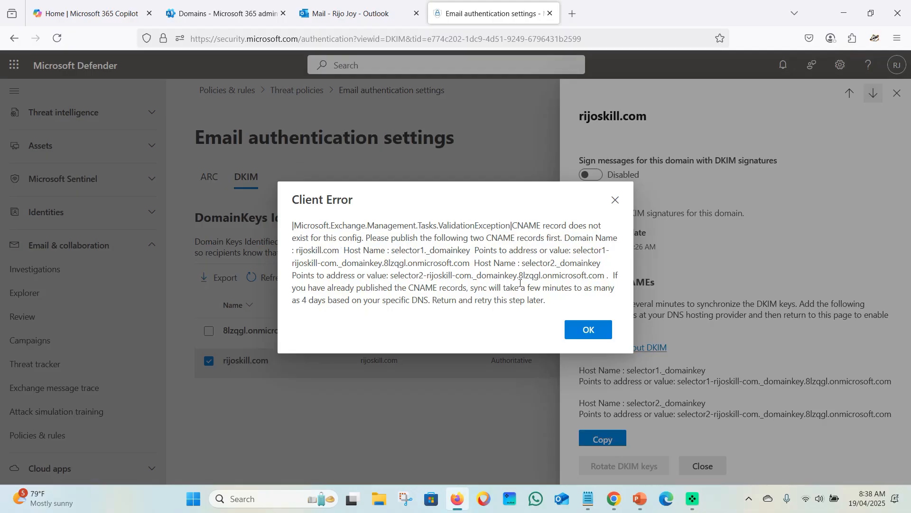
left_click(589, 328)
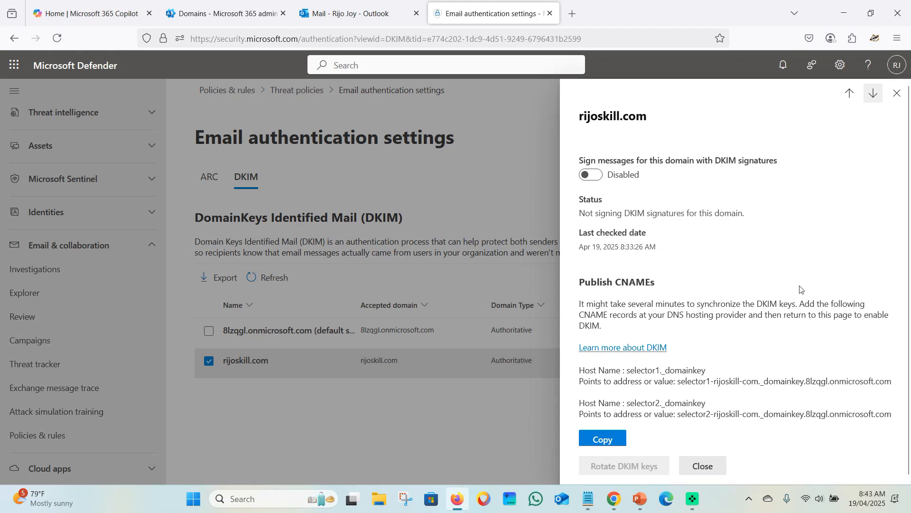
left_click(591, 175)
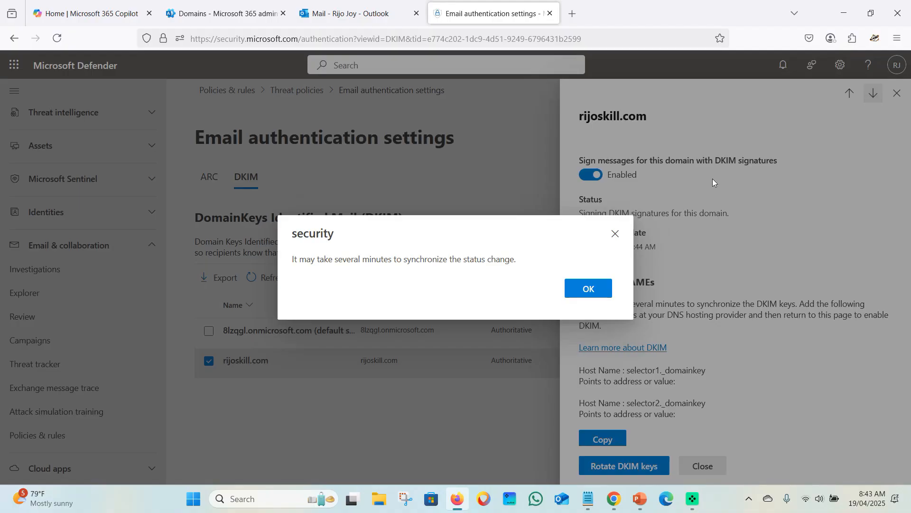
left_click(594, 292)
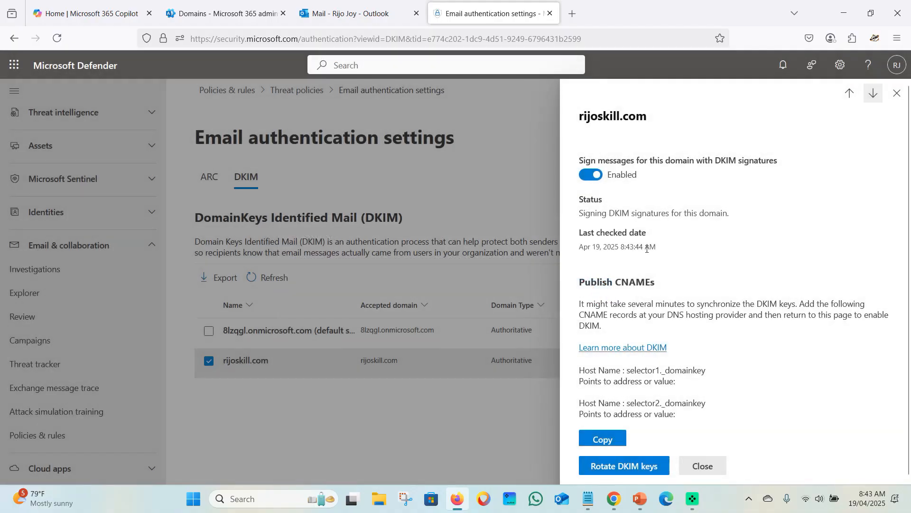
left_click(703, 466)
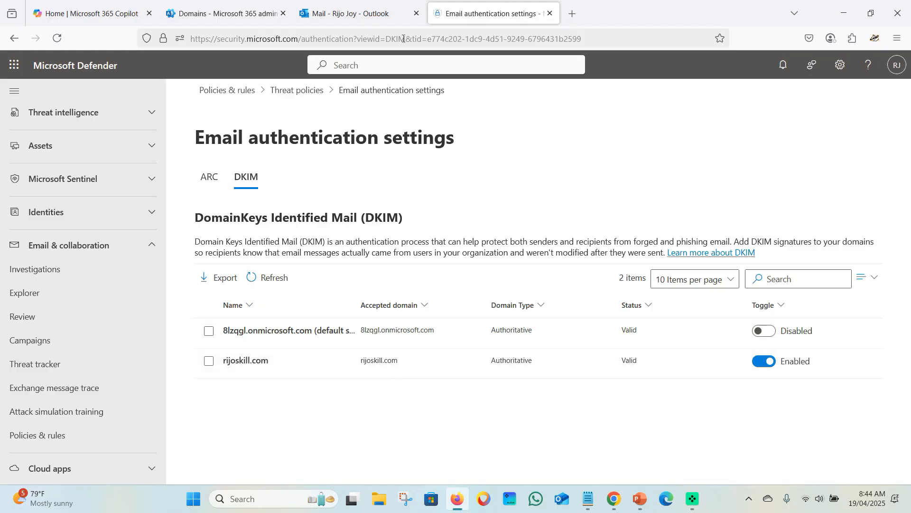
left_click(356, 13)
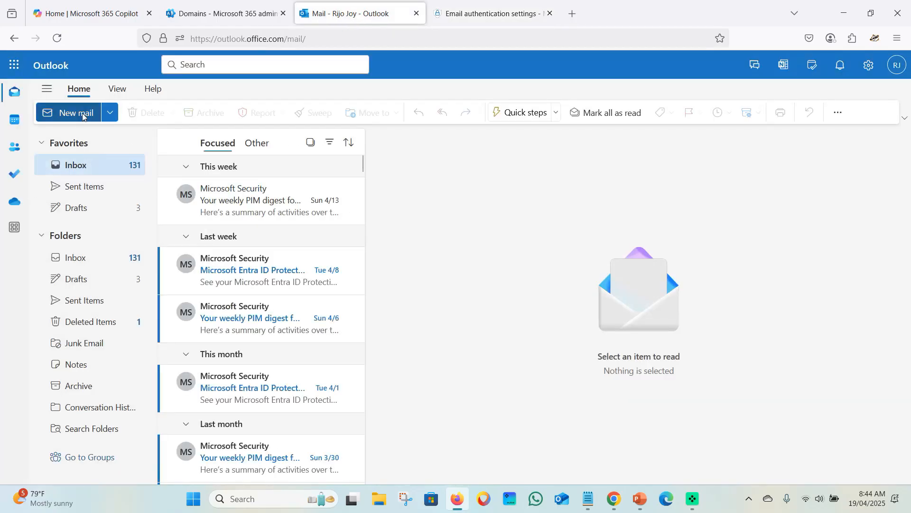
Check the most recent sent test message and its recipient in Sent Items
left_click(83, 187)
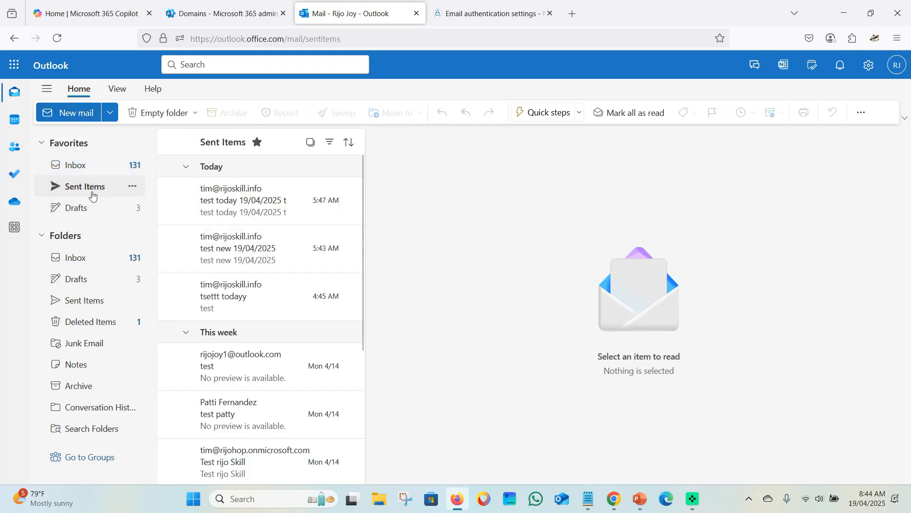
left_click(244, 205)
left_click(469, 192)
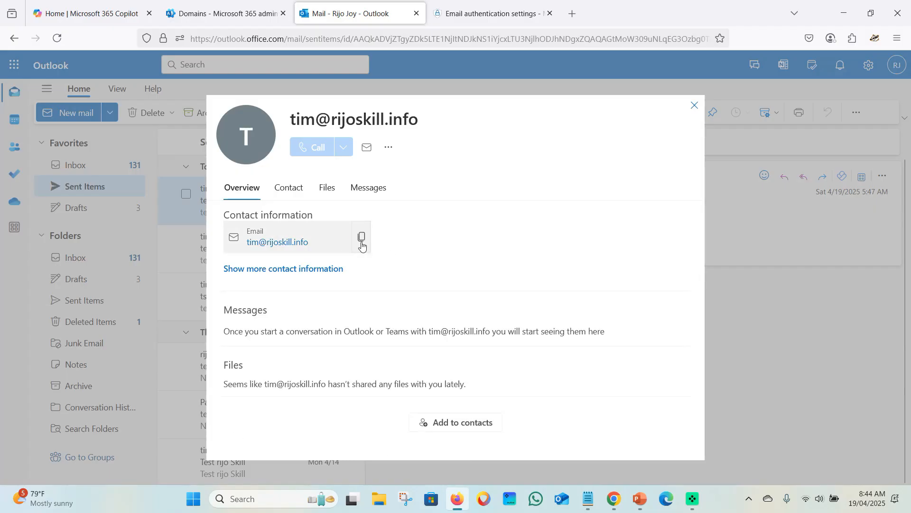
left_click(695, 105)
Compose a new email to the test recipient with subject 'test DKIM 19/04/2025'
left_click(67, 113)
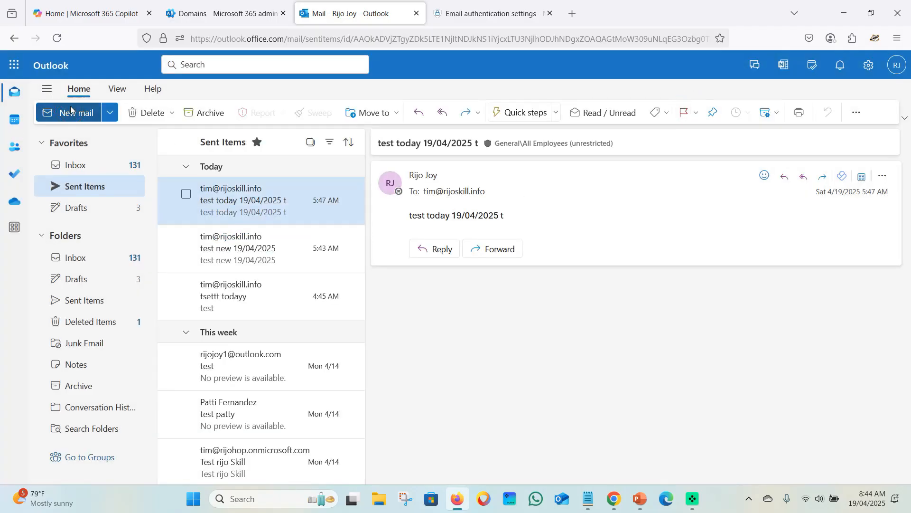
left_click(420, 173)
key("ctrl+v")
left_click(400, 229)
type("te")
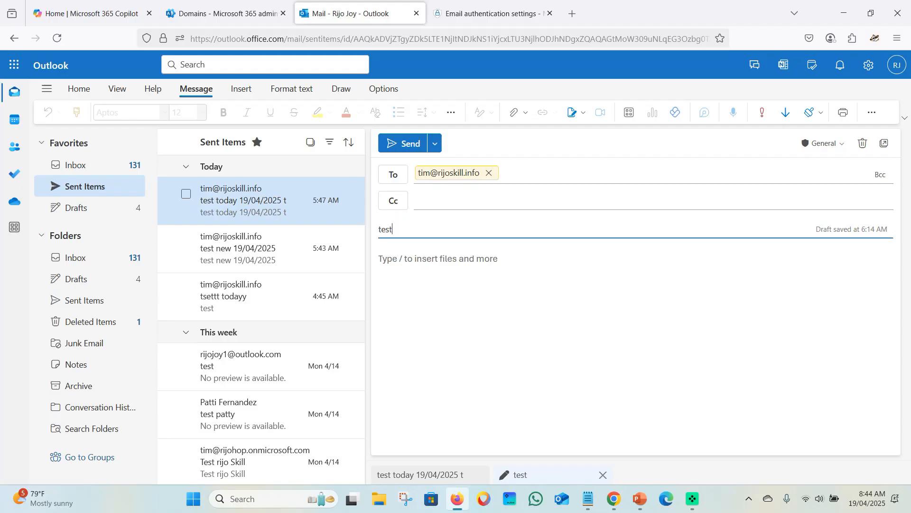
type("st DKIM ")
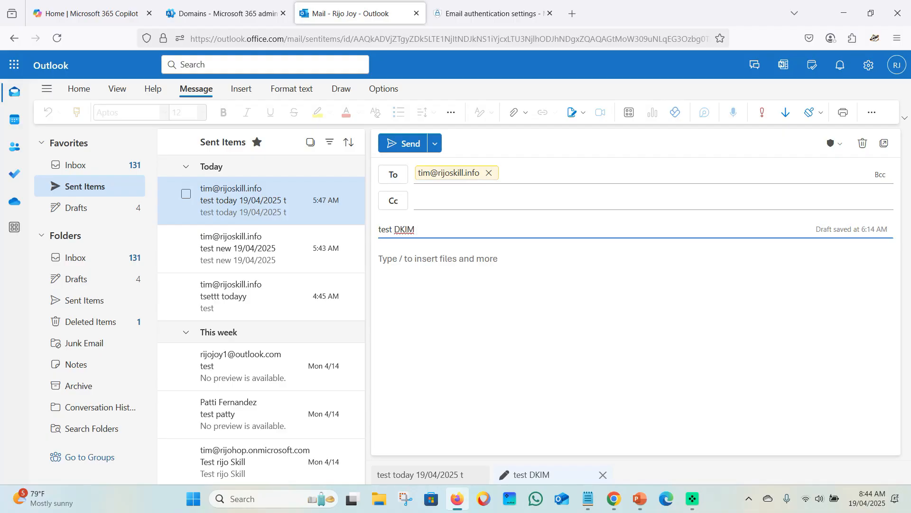
type("19/07/")
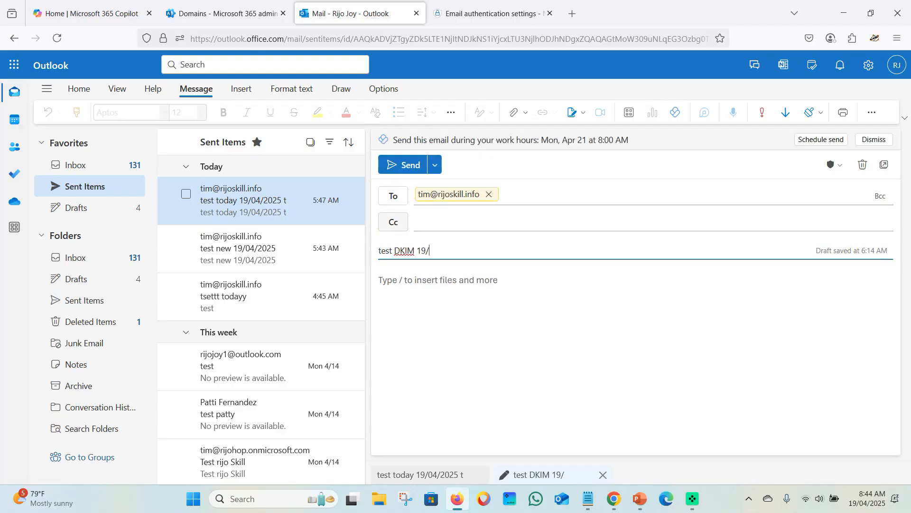
key("BackSpace")
key("BackSpace")
type("4/2025")
Copy the subject into the body, send it, and open it in the recipient's inbox
left_click(466, 273)
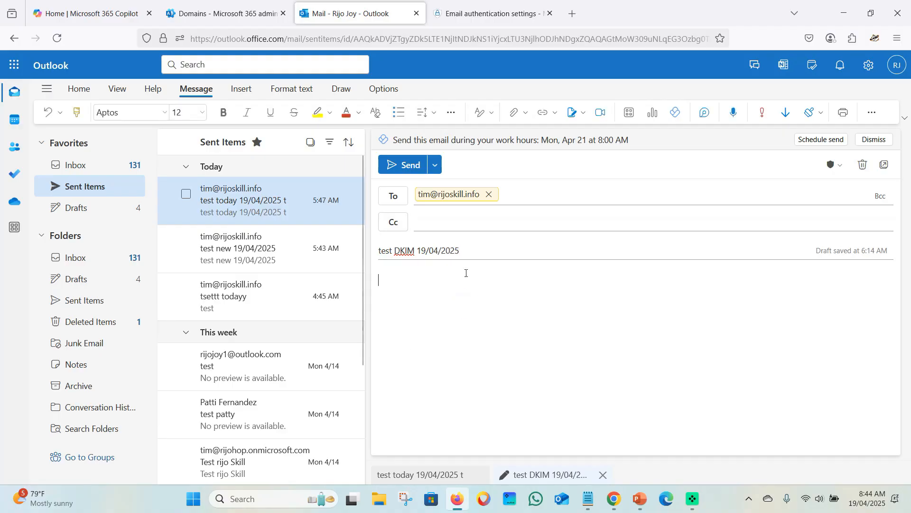
triple_click(470, 248)
key("ctrl+c")
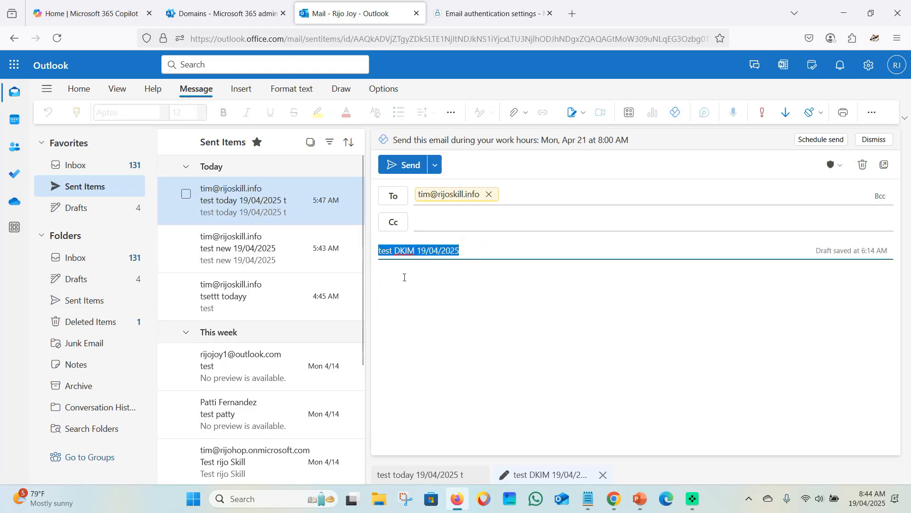
left_click(460, 293)
key("ctrl+v")
left_click(405, 166)
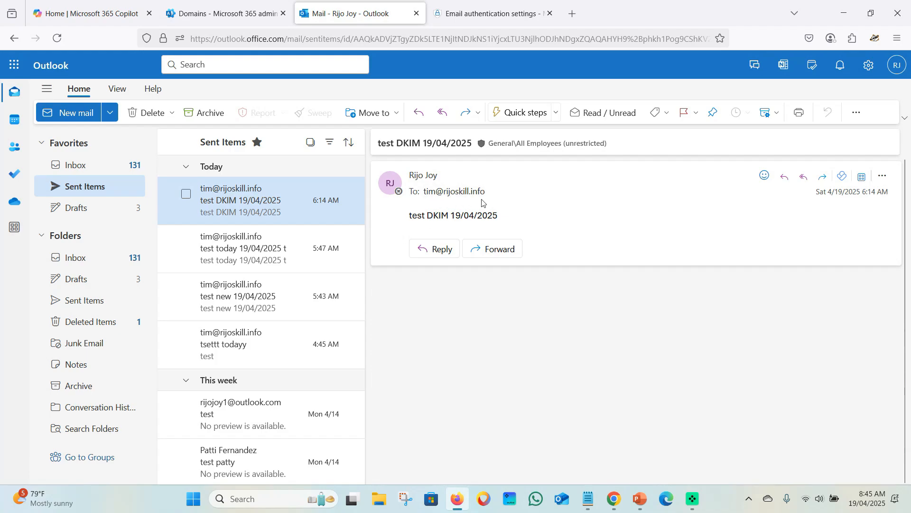
left_click(624, 502)
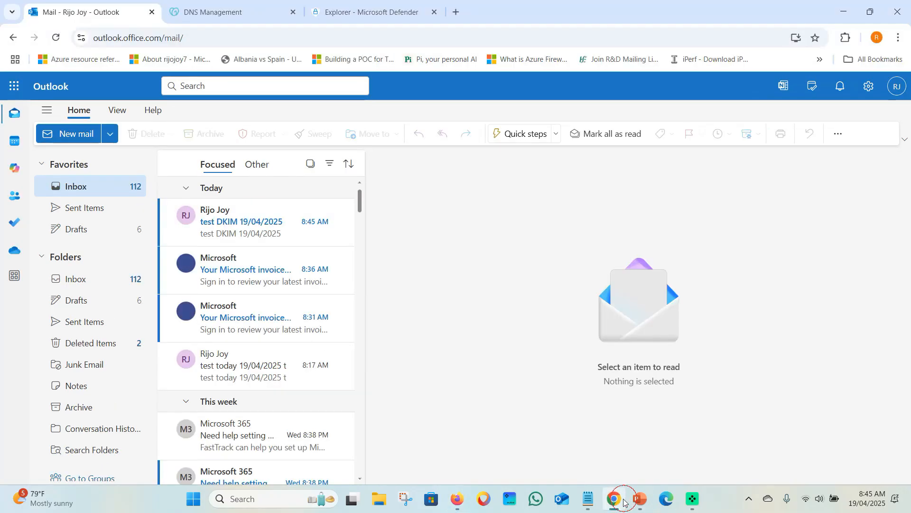
left_click(244, 235)
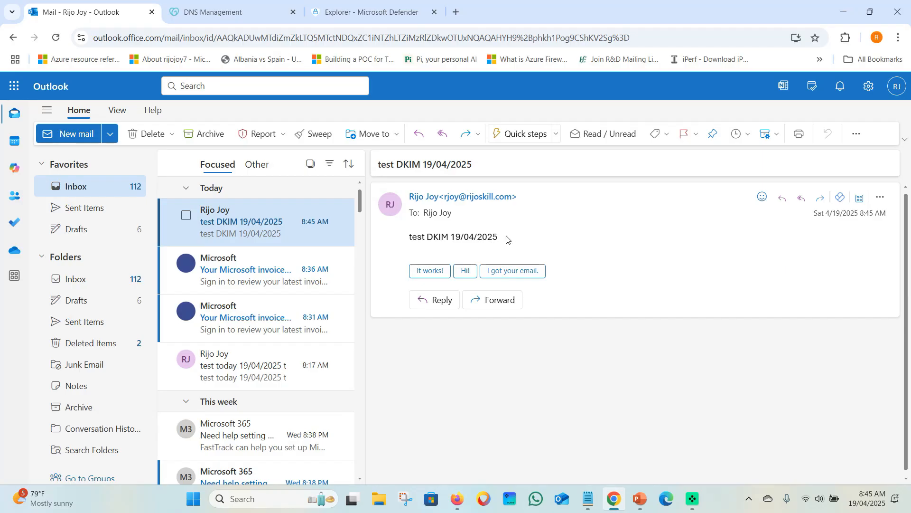
Refresh Defender Explorer so the new test email appears in the list
left_click(365, 12)
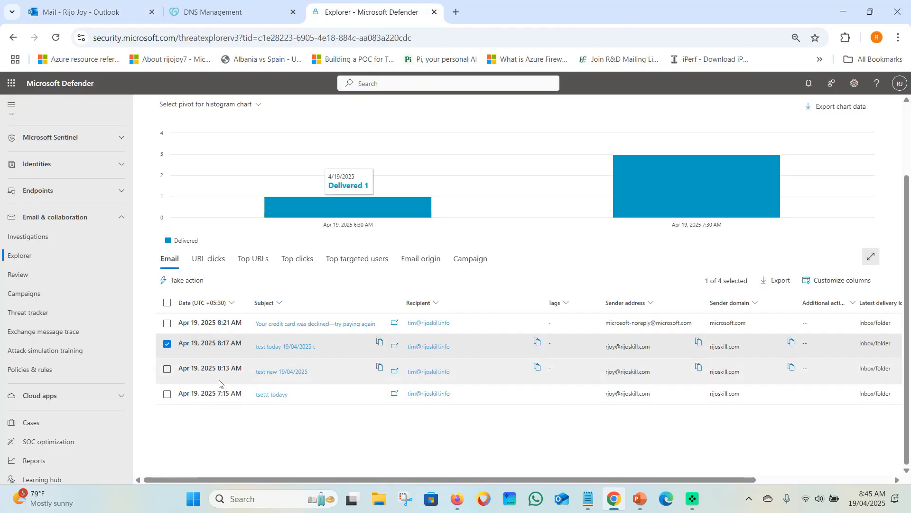
scroll(242, 423, "up", 3)
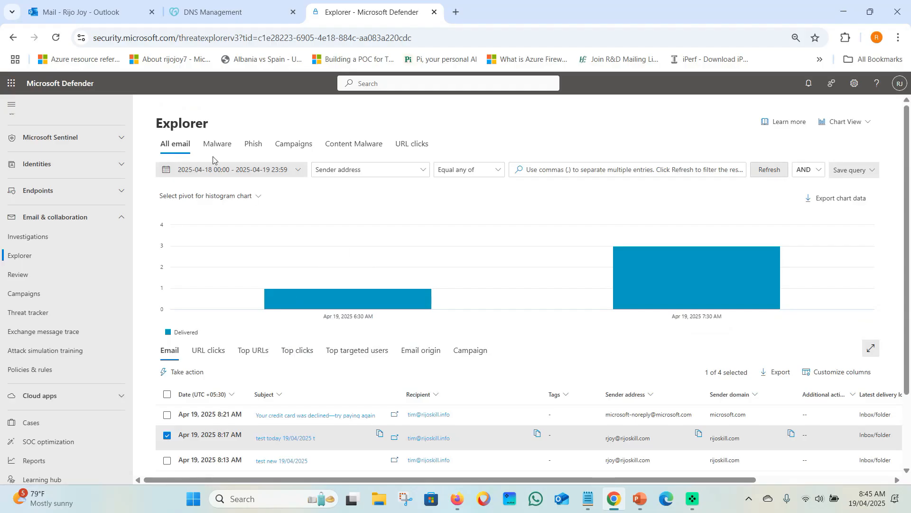
left_click(770, 170)
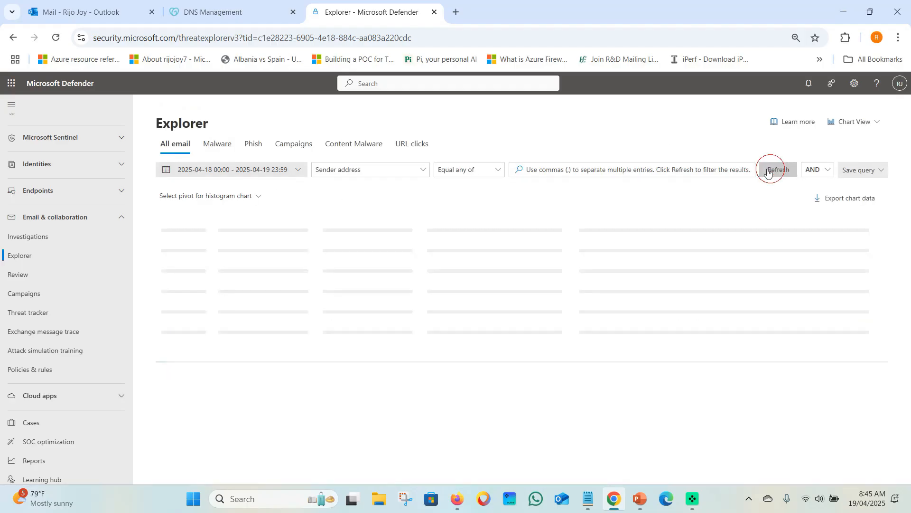
scroll(315, 387, "down", 3)
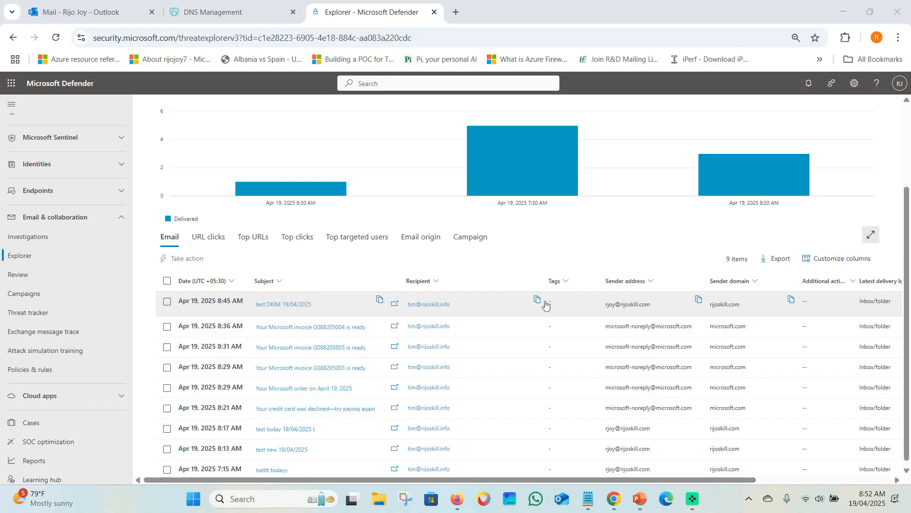
Inspect the 'test DKIM 19/04/2025' email details, confirming DKIM Pass and the sender domain
left_click(272, 306)
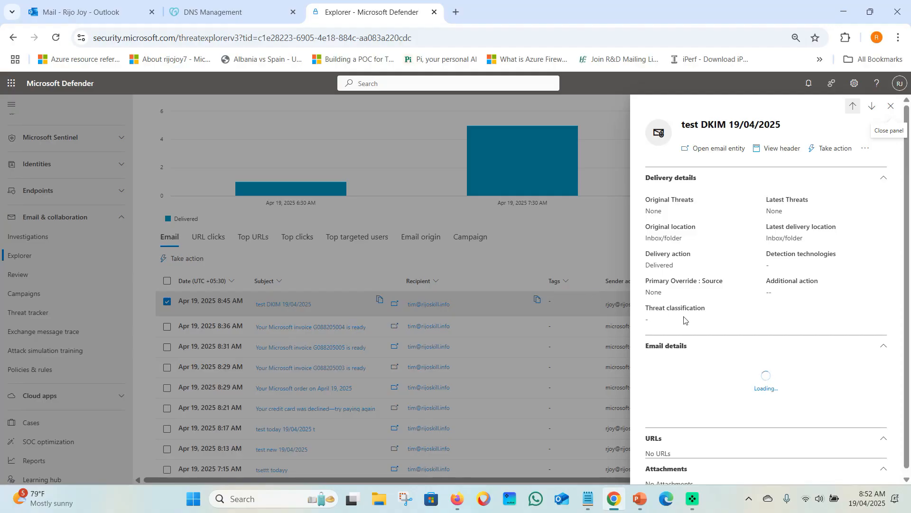
scroll(684, 317, "down", 5)
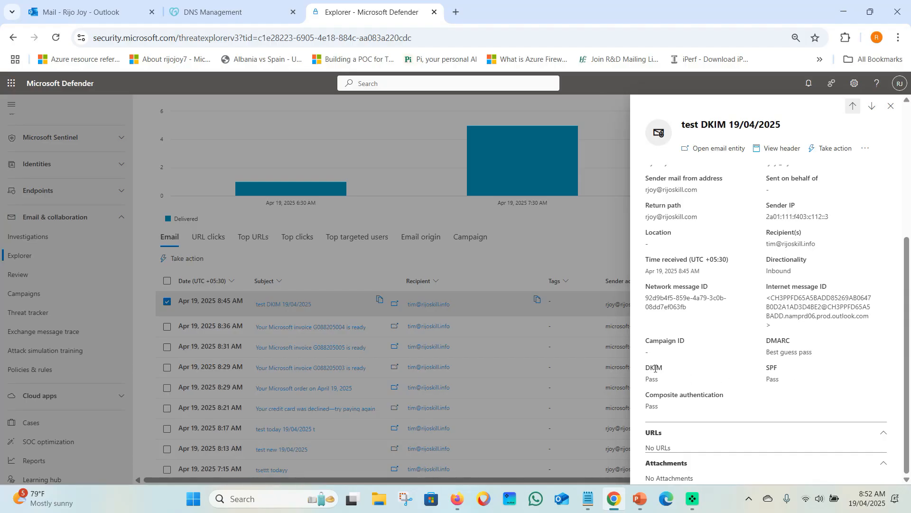
left_click_drag(661, 380, 643, 367)
left_click(655, 373)
left_click_drag(704, 190, 650, 191)
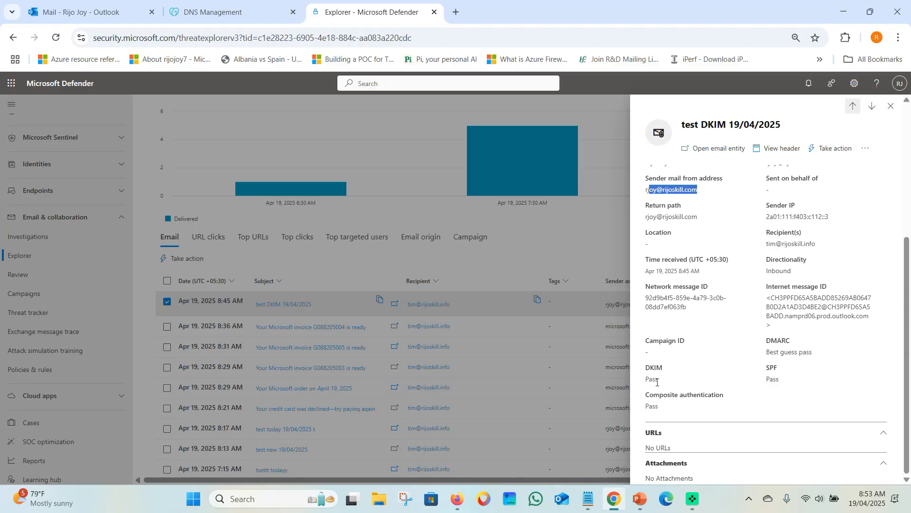
left_click(890, 105)
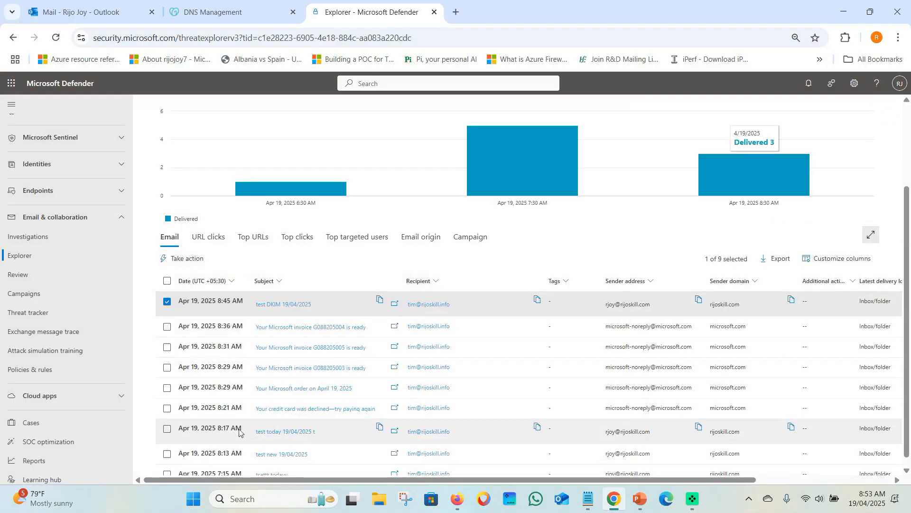
Confirm the earlier 'test today 19/04/2025' email shows DKIM None
left_click(267, 427)
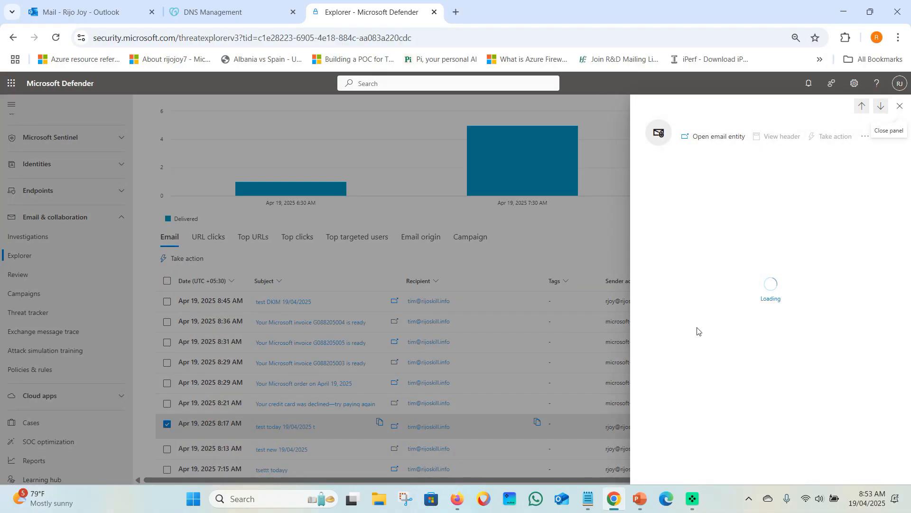
scroll(699, 330, "down", 5)
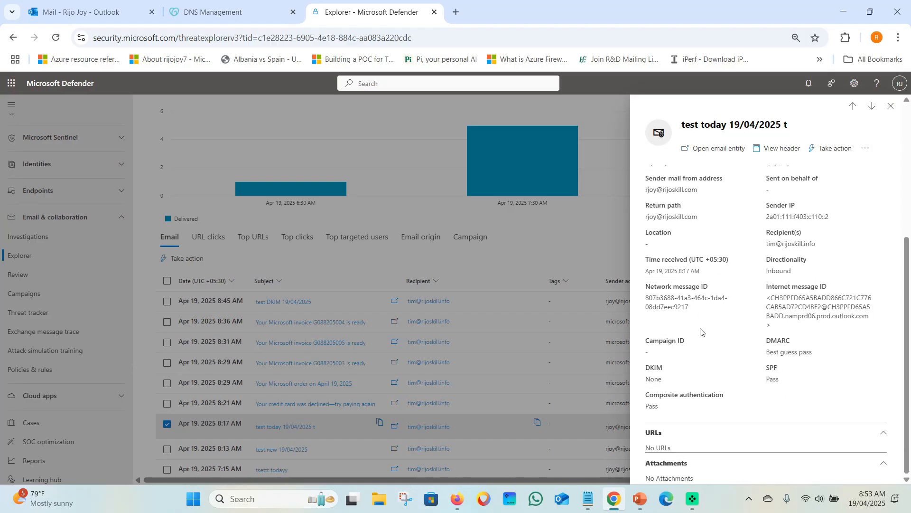
left_click_drag(668, 375, 640, 369)
left_click(661, 371)
left_click(891, 106)
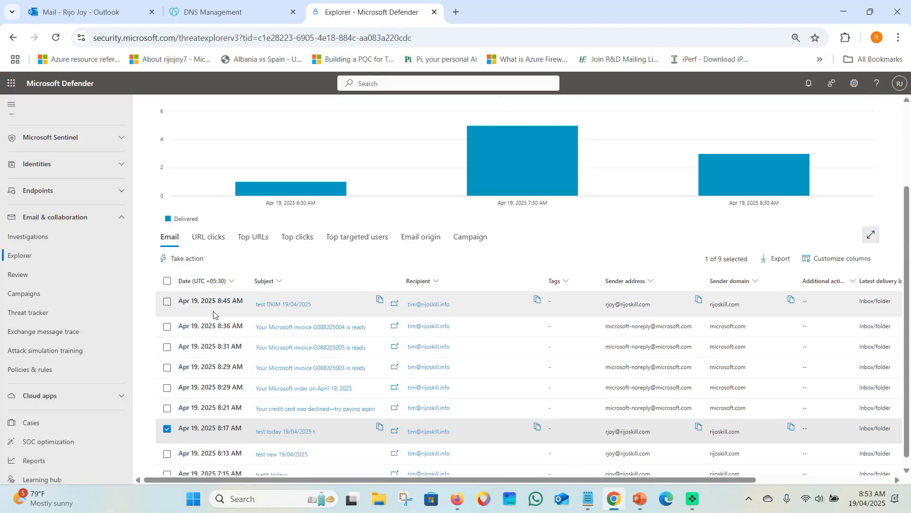
Verify 'test DKIM 19/04/2025' shows DKIM Pass and DMARC Best guess pass
left_click(213, 313)
left_click(285, 304)
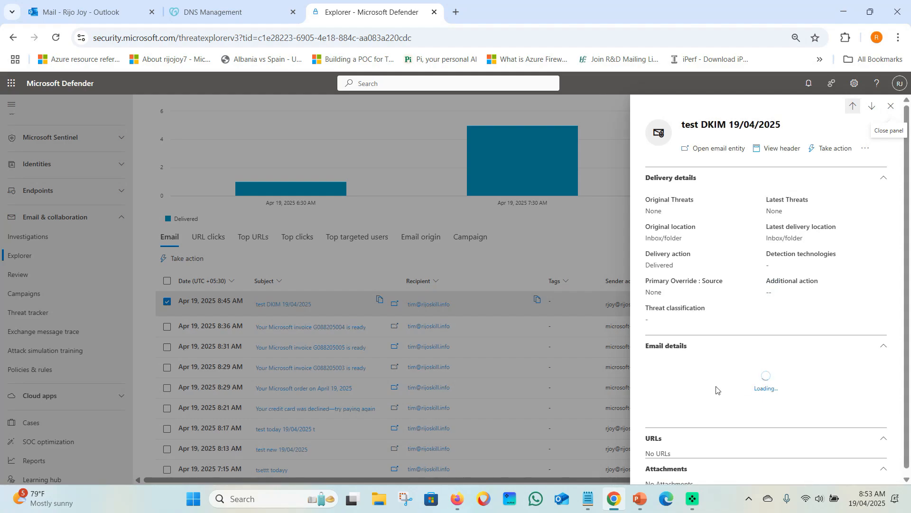
scroll(715, 384, "down", 1)
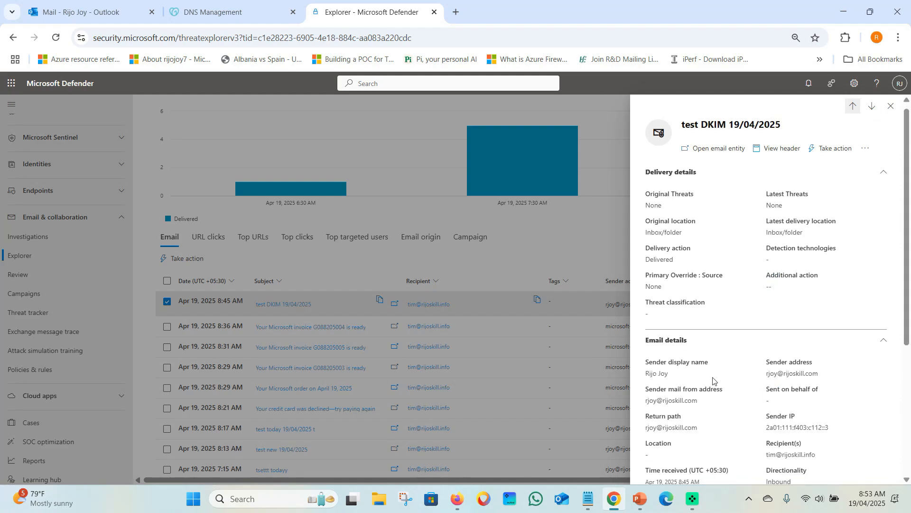
scroll(714, 380, "down", 4)
left_click_drag(645, 364, 667, 383)
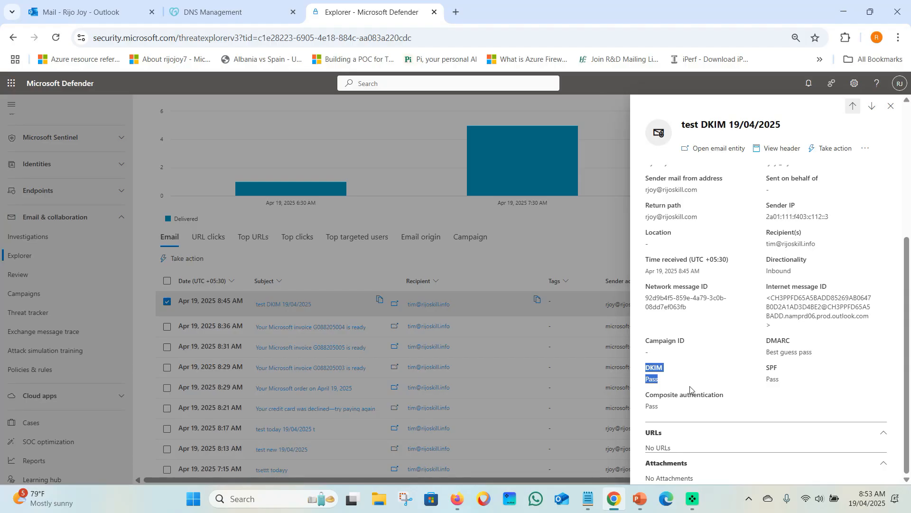
left_click_drag(758, 338, 814, 355)
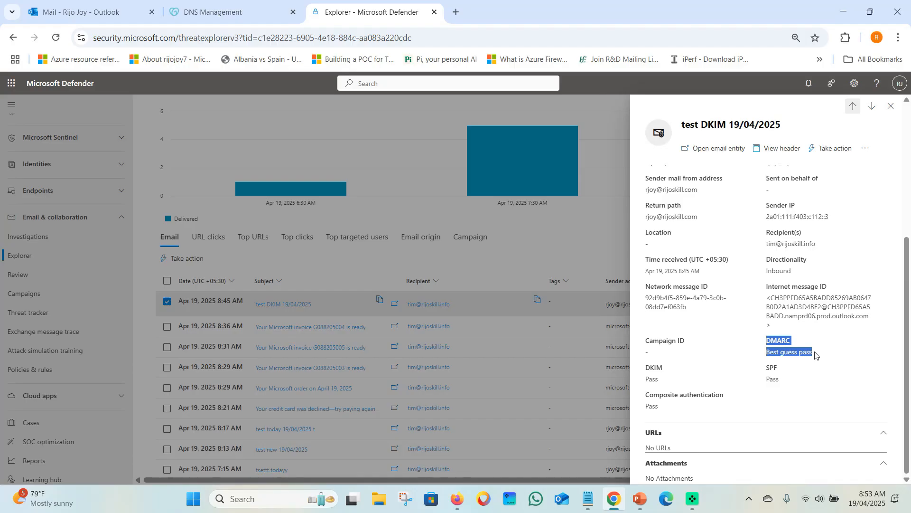
left_click(588, 499)
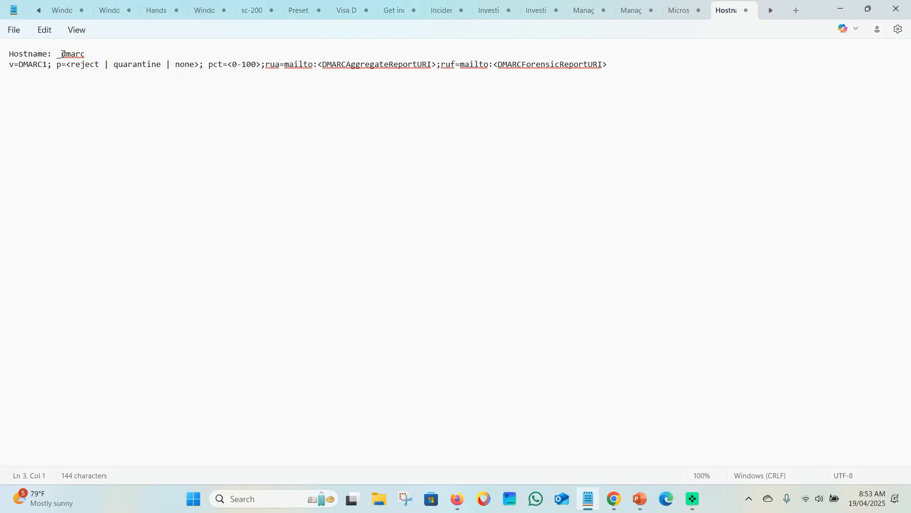
Copy the _dmarc host name from the Notepad notes and return to the browser
left_click_drag(56, 54, 84, 54)
left_click(84, 93)
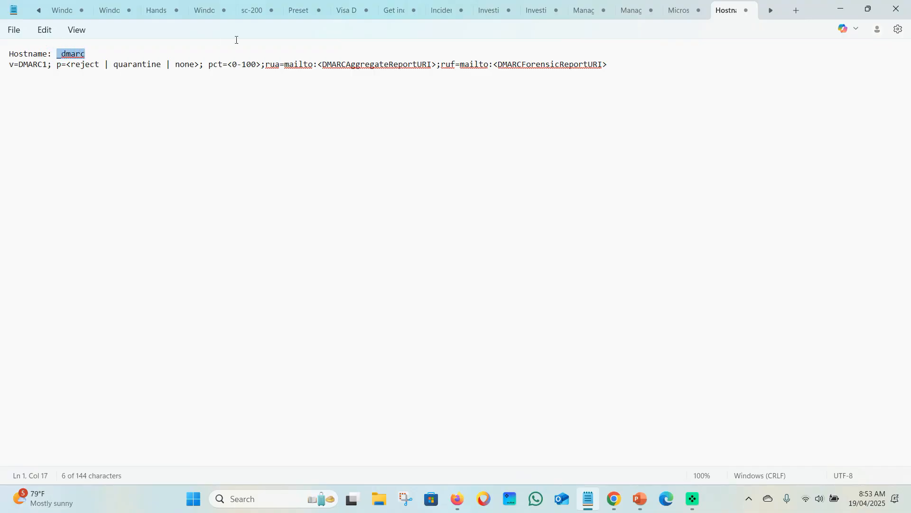
left_click(614, 499)
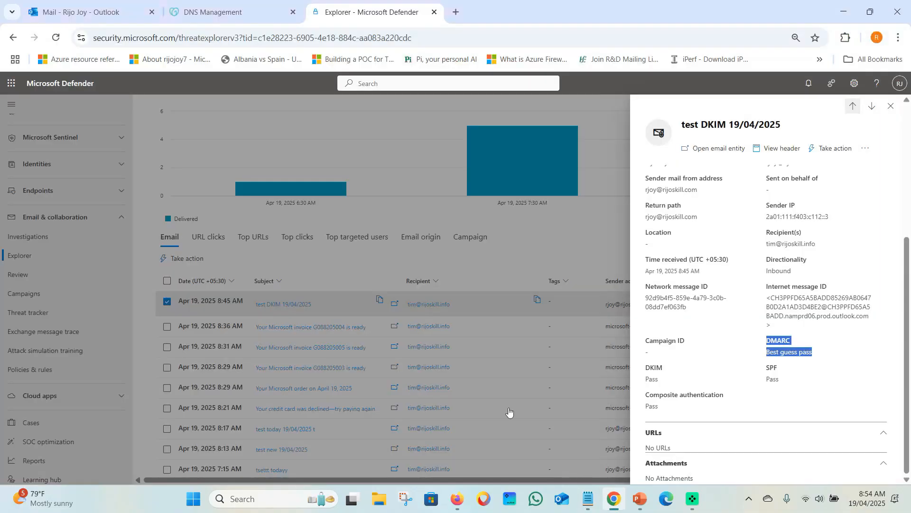
Draft a new GoDaddy DNS record of type TXT with the name _dmarc
left_click(223, 12)
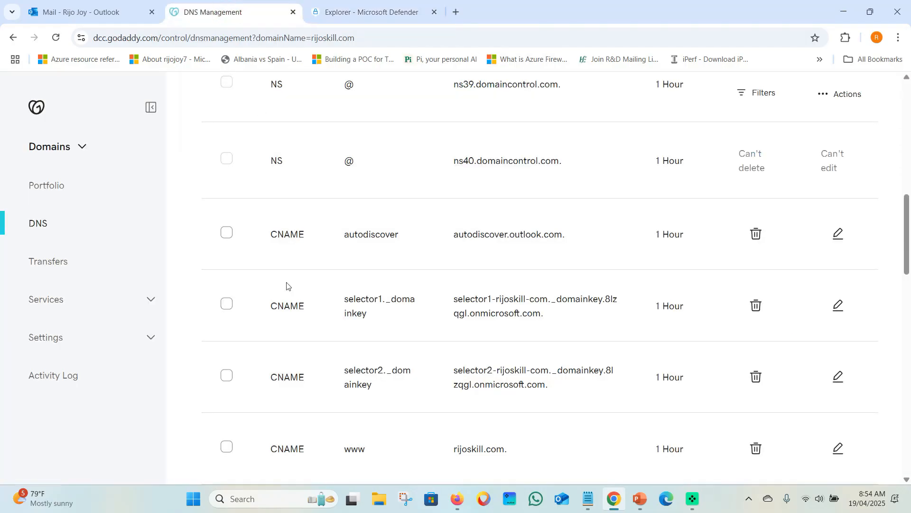
scroll(285, 285, "up", 5)
left_click(271, 261)
left_click(279, 374)
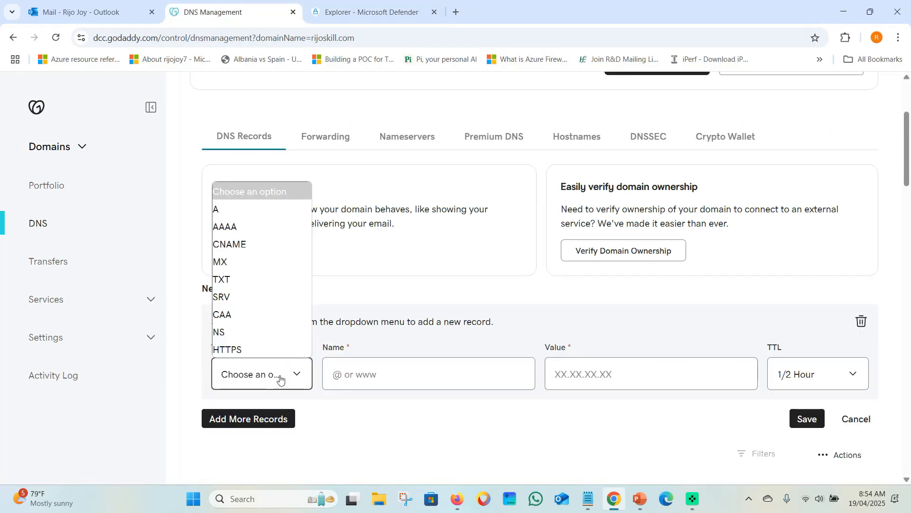
left_click(253, 280)
left_click(360, 375)
type("_dmarc")
left_click(373, 424)
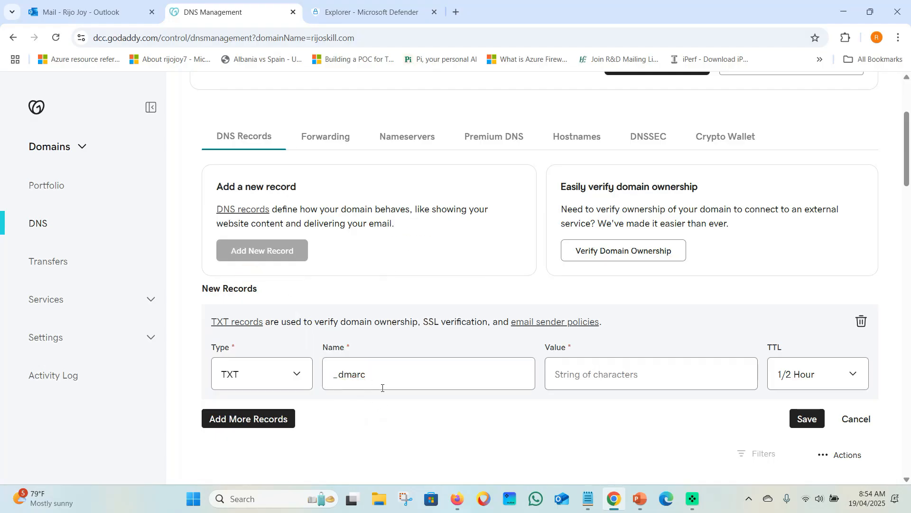
Duplicate the v=DMARC1 template line a couple of lines below in Notepad
mouse_move(619, 507)
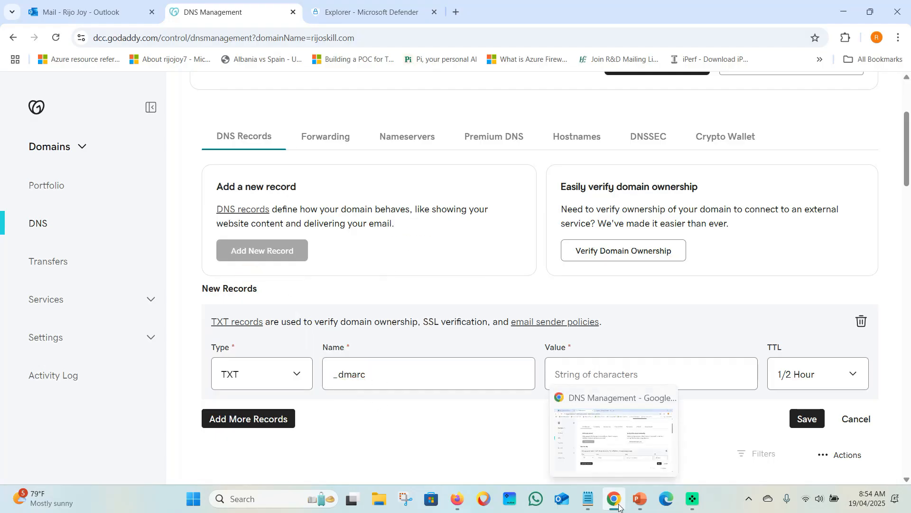
left_click(588, 499)
left_click(220, 187)
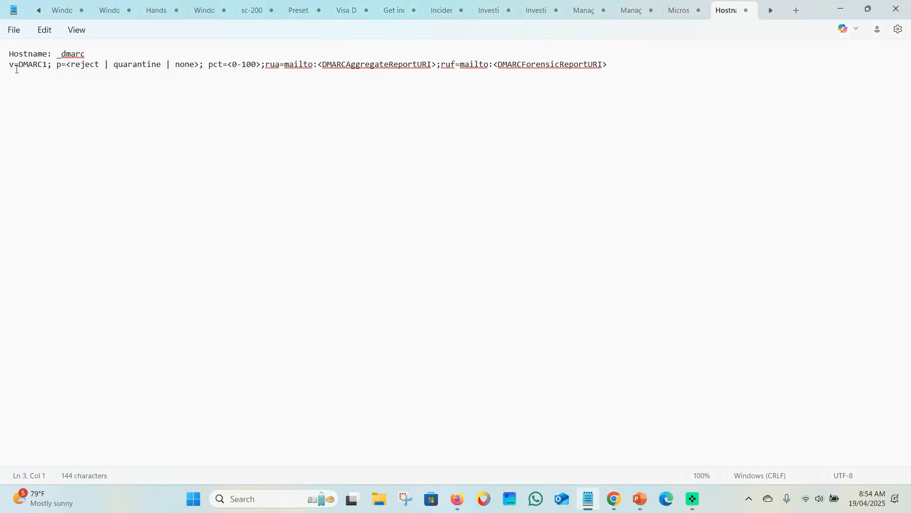
left_click_drag(10, 68, 613, 62)
key("ctrl+c")
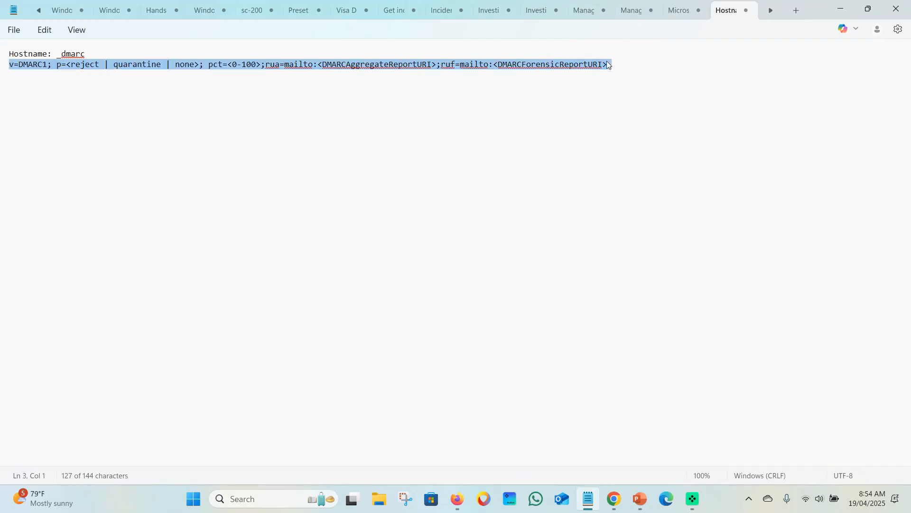
left_click(65, 94)
key("Return")
key("Return")
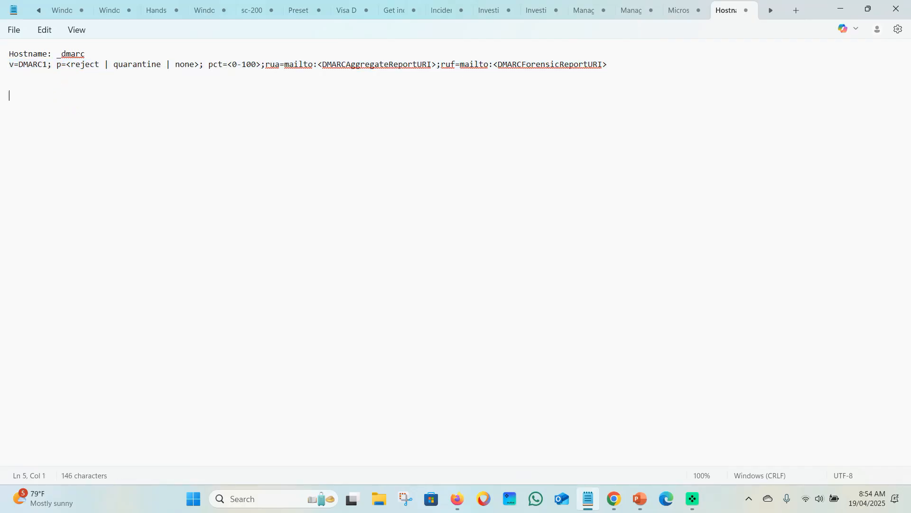
key("ctrl+v")
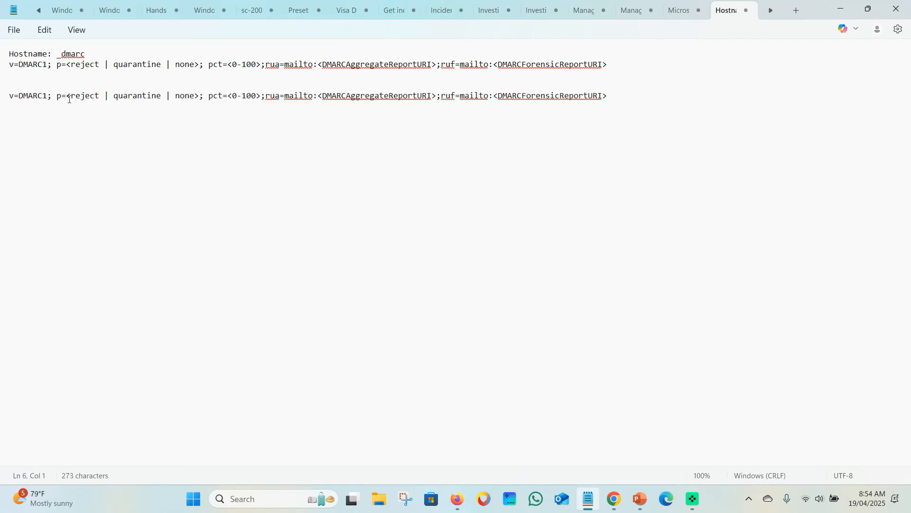
Edit the copied line so it reads p=reject; pct=100
left_click(74, 99)
key("BackSpace")
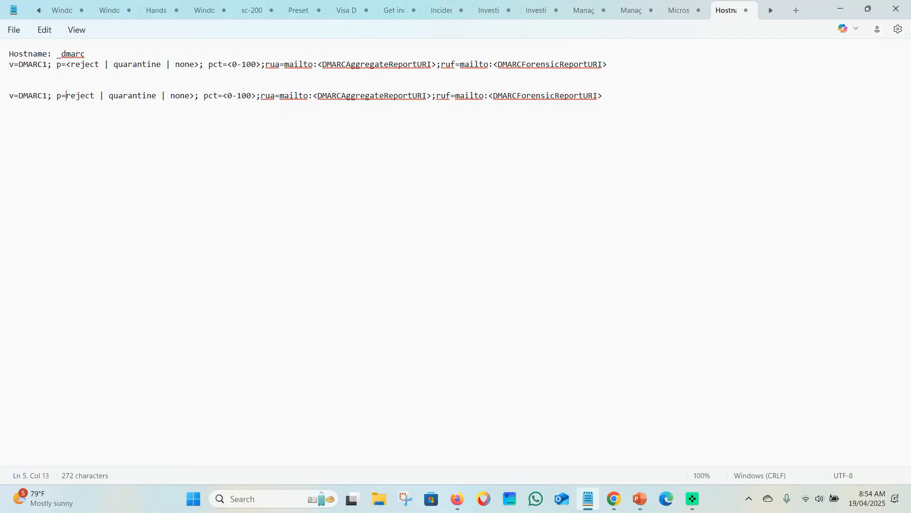
left_click_drag(104, 96, 196, 97)
key("BackSpace")
key("BackSpace")
key("BackSpace")
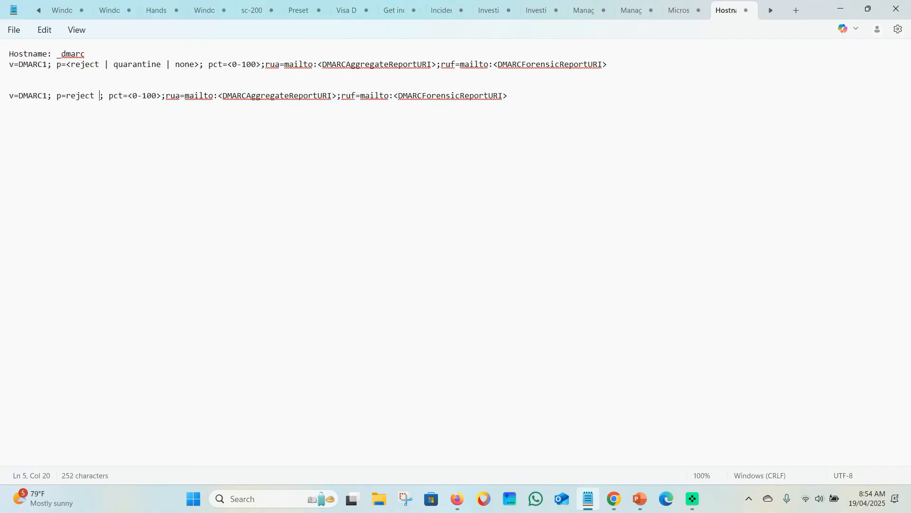
left_click_drag(125, 95, 139, 96)
key("BackSpace")
left_click(138, 96)
key("Delete")
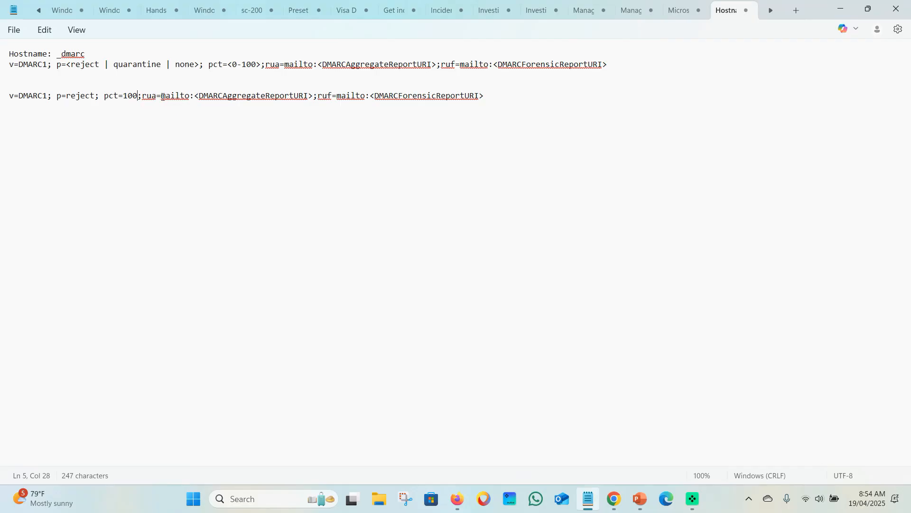
left_click_drag(142, 95, 157, 96)
key("ctrl+c")
left_click_drag(195, 96, 313, 97)
key("ctrl+v")
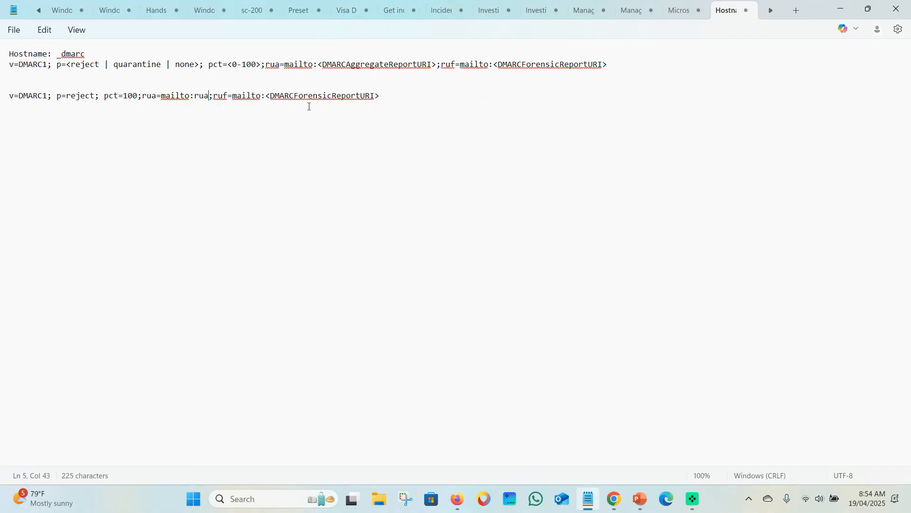
type("@")
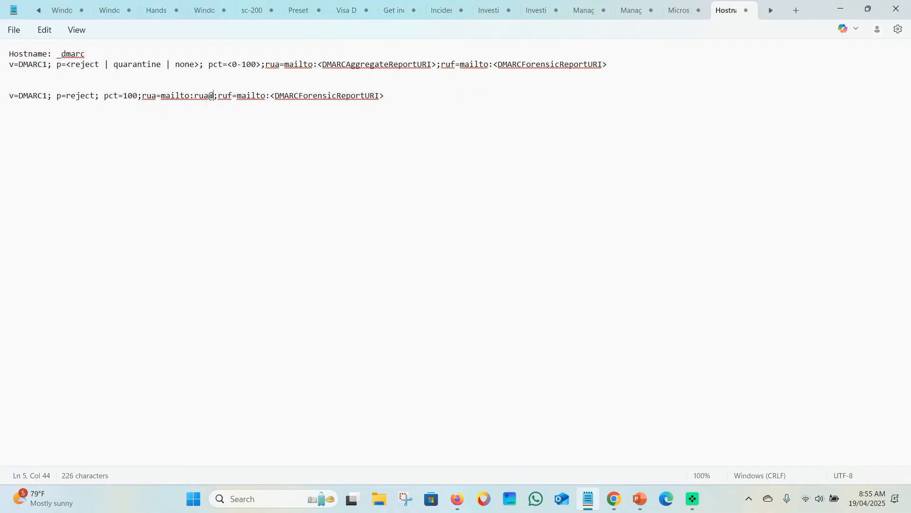
type("rijoski")
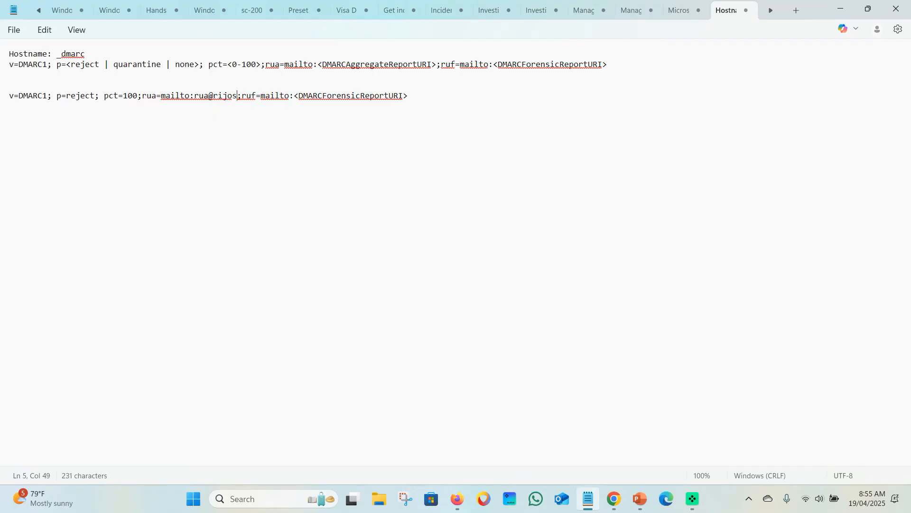
type("ll")
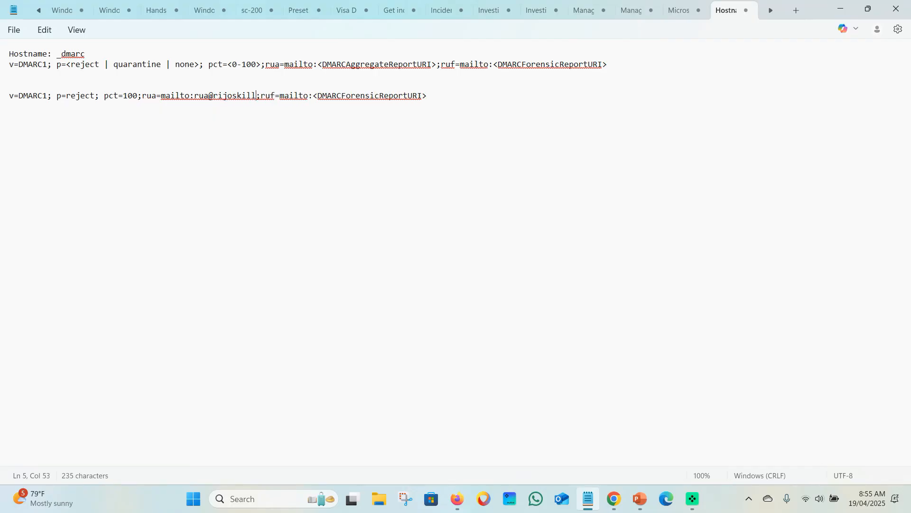
type(".com")
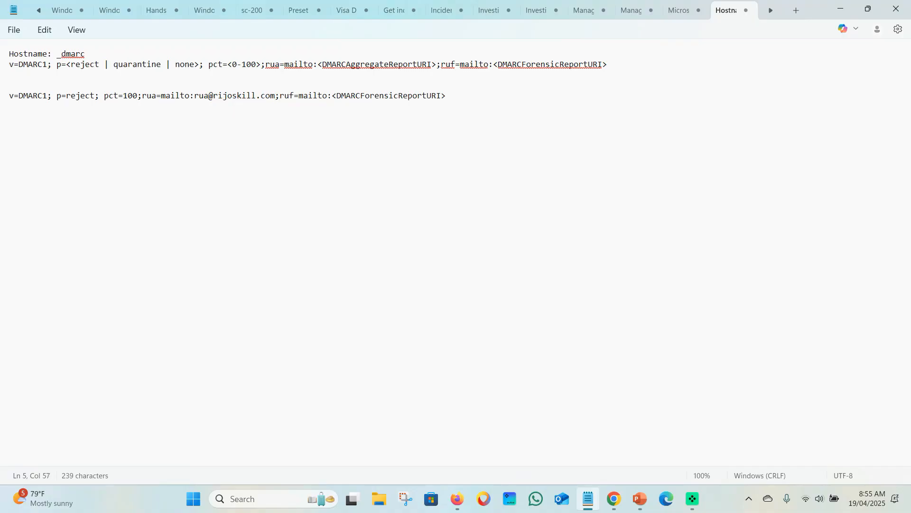
double_click(281, 96)
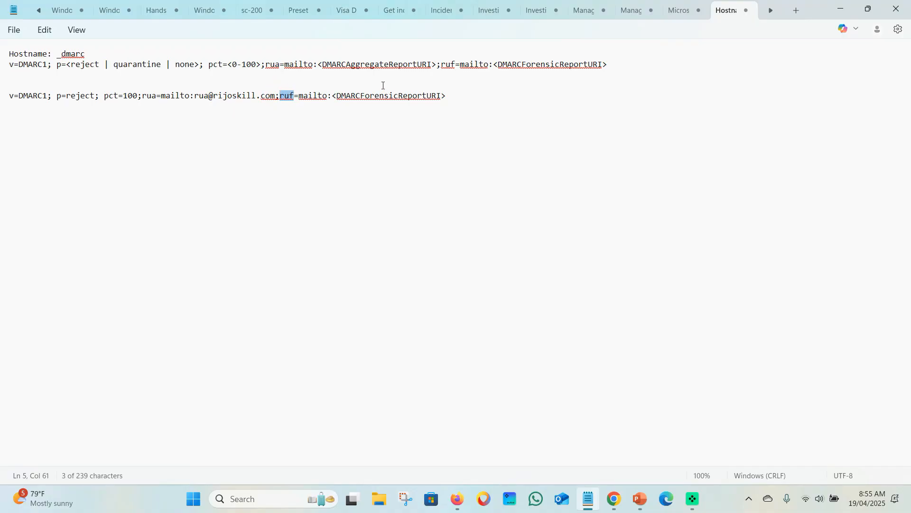
left_click_drag(331, 96, 447, 95)
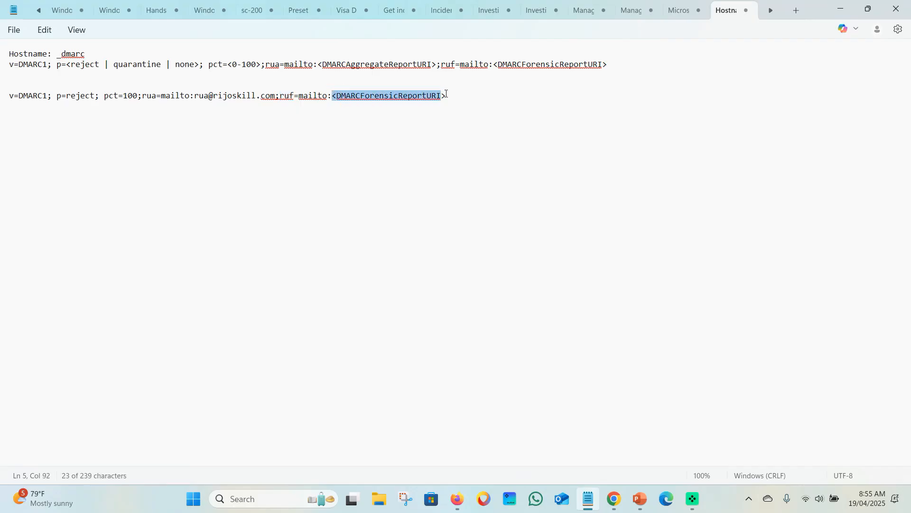
key("Delete")
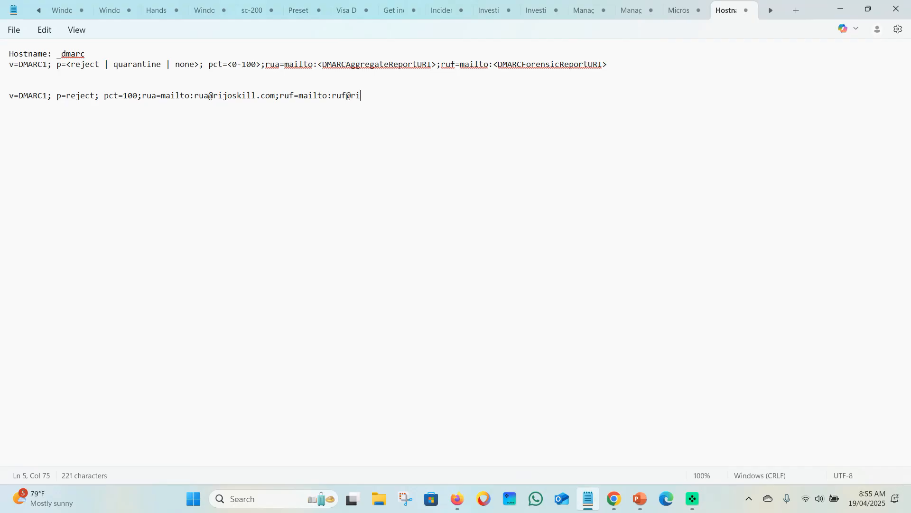
left_click_drag(195, 95, 277, 93)
key("ctrl+c")
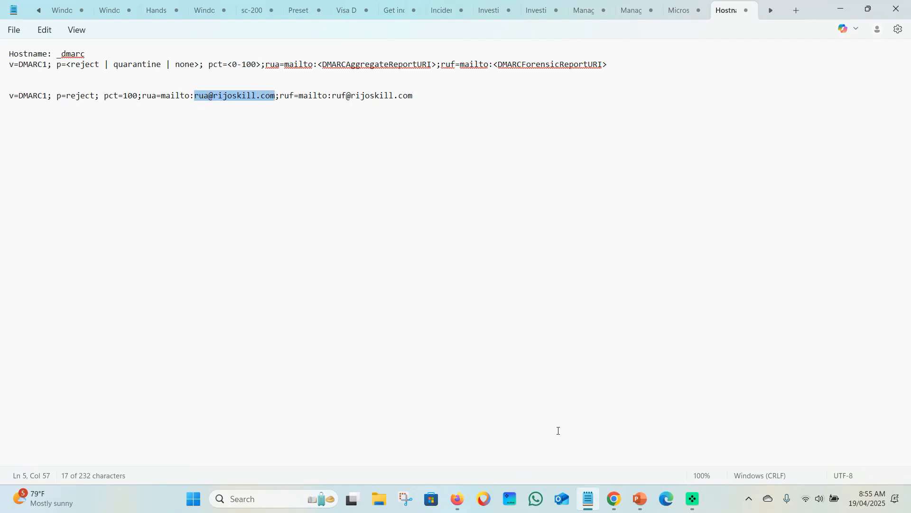
left_click(454, 498)
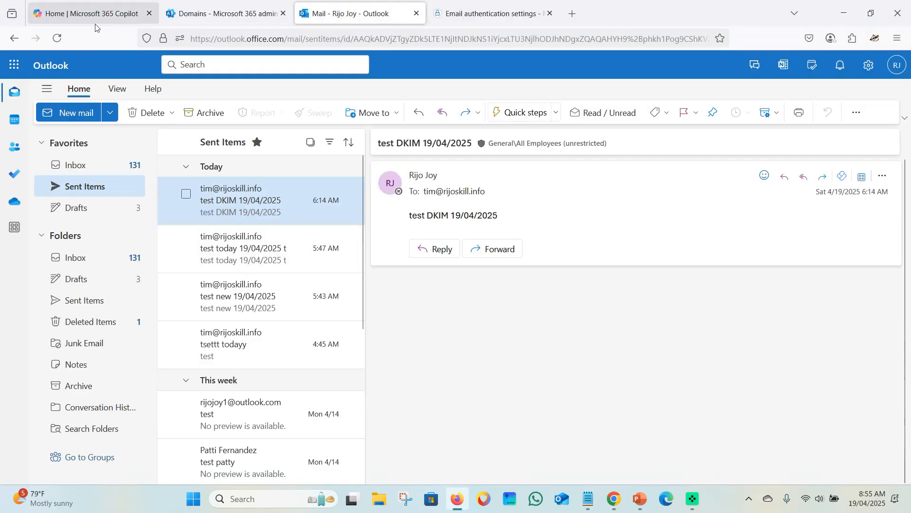
Go to Users > Active users in the admin center and start adding a new user
left_click(214, 14)
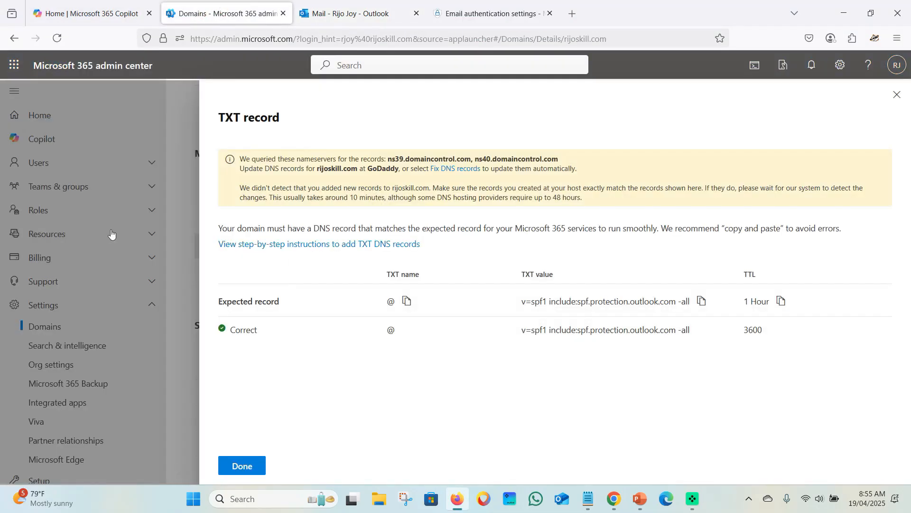
left_click(897, 95)
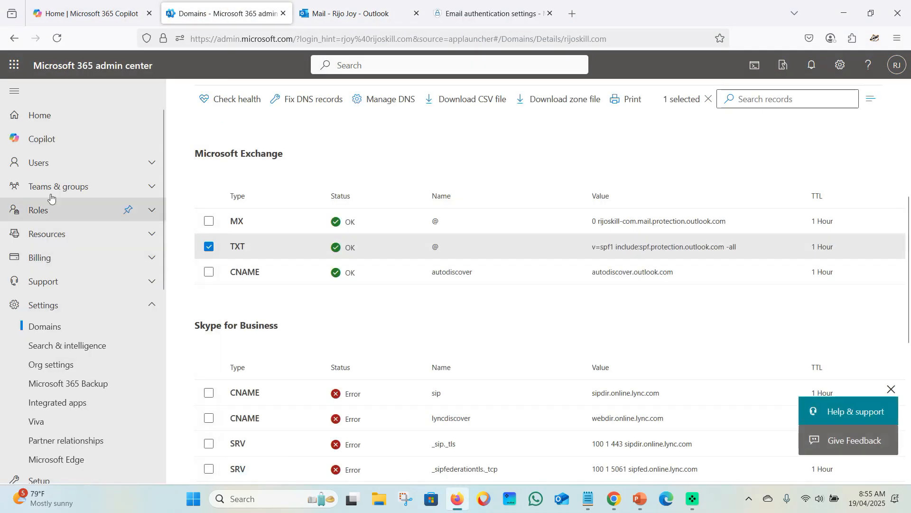
left_click(55, 164)
left_click(52, 184)
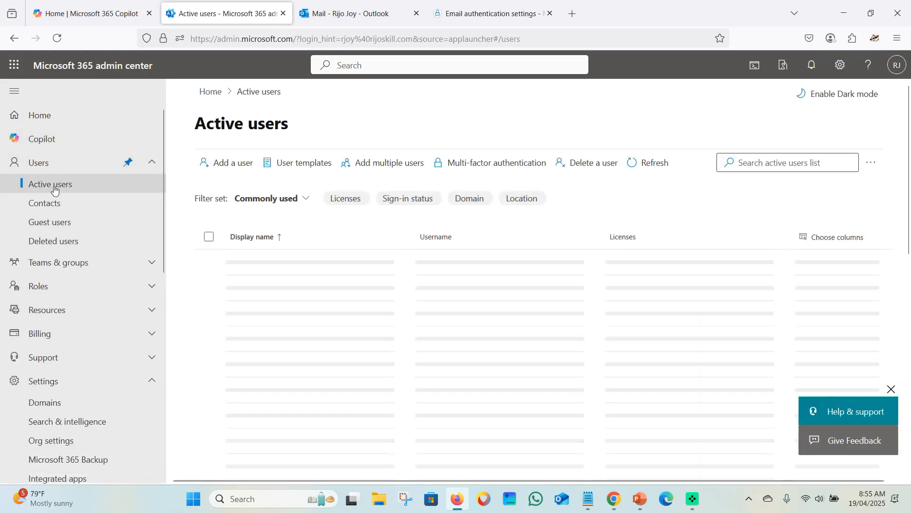
left_click(239, 163)
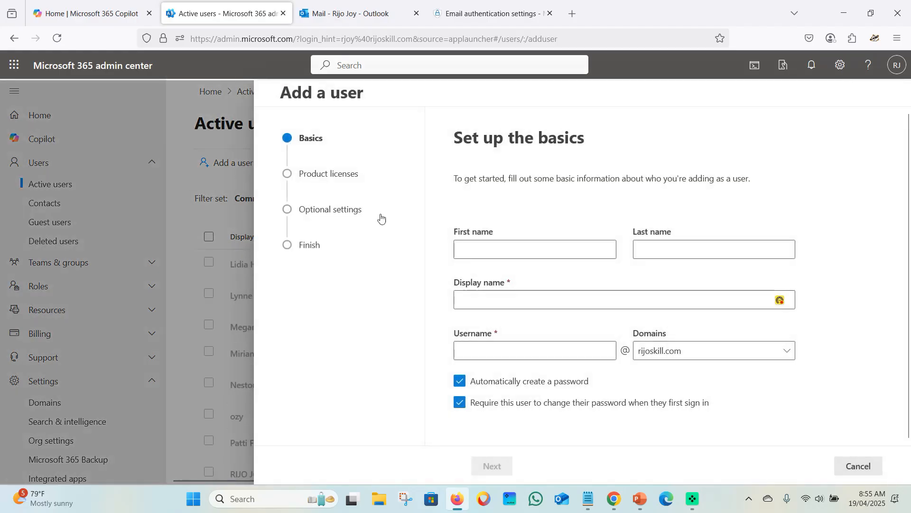
left_click(525, 251)
Enter rua as both the new user's display name and username
left_click(507, 298)
key("ctrl+v")
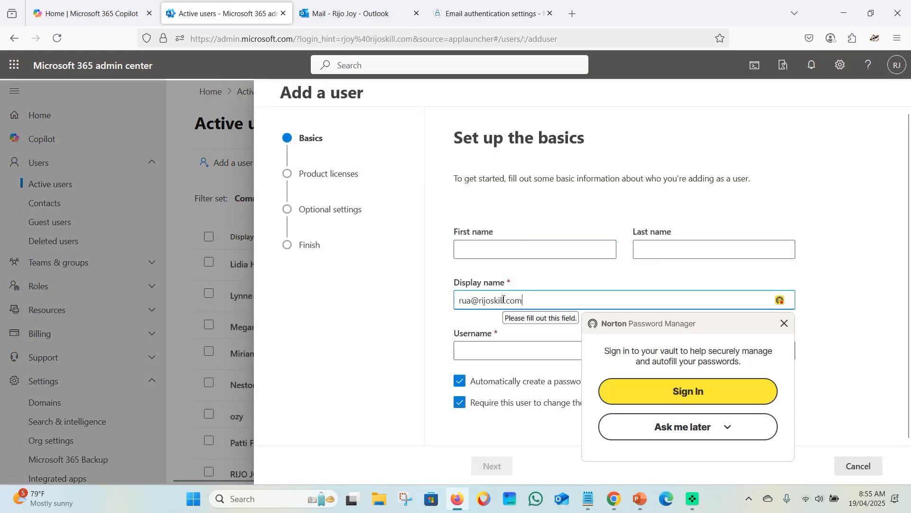
left_click_drag(472, 301, 549, 302)
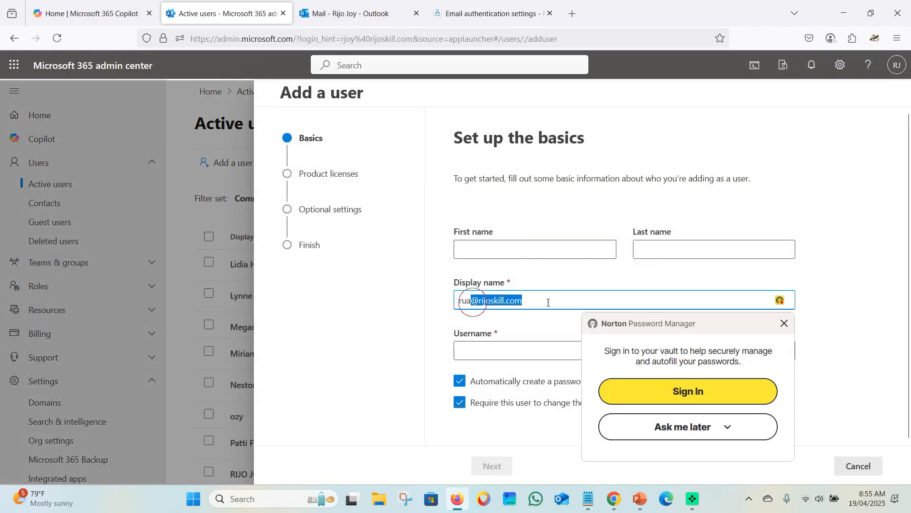
key("BackSpace")
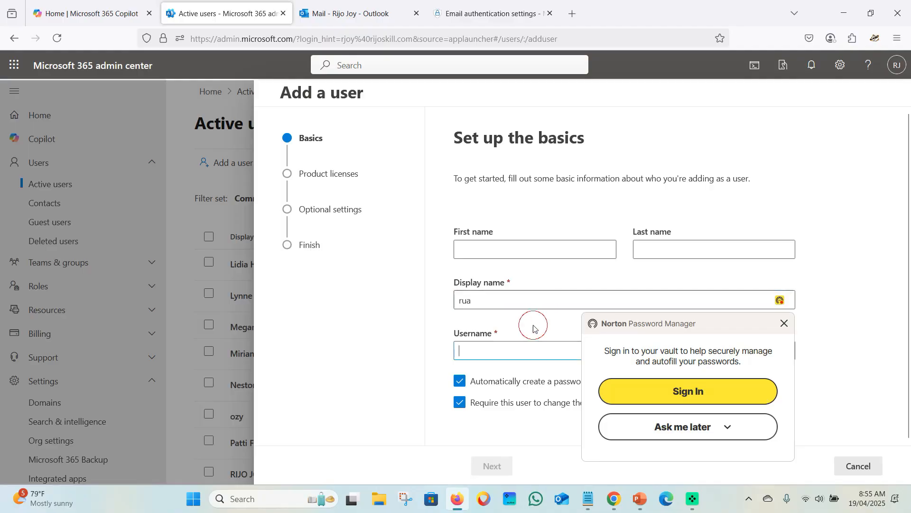
left_click(784, 322)
left_click(571, 353)
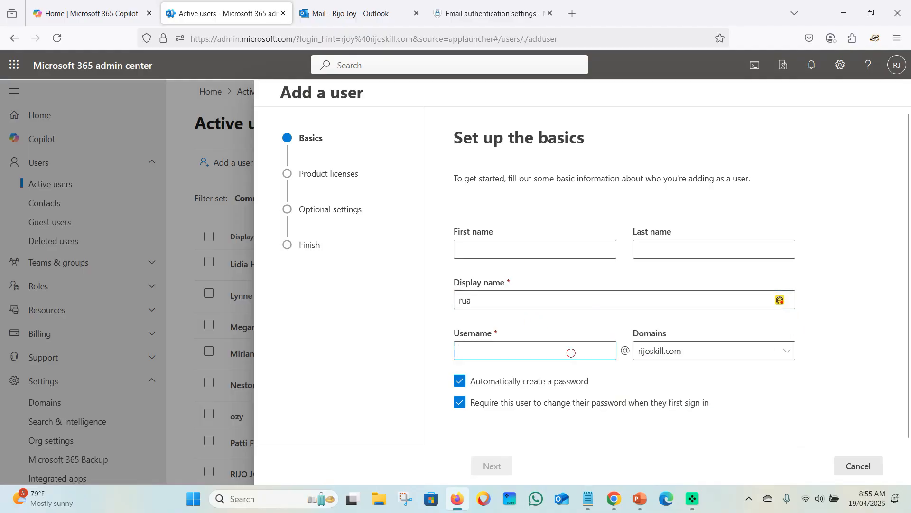
left_click(490, 307)
double_click(457, 290)
double_click(469, 303)
key("ctrl+c")
left_click(489, 349)
key("ctrl+v")
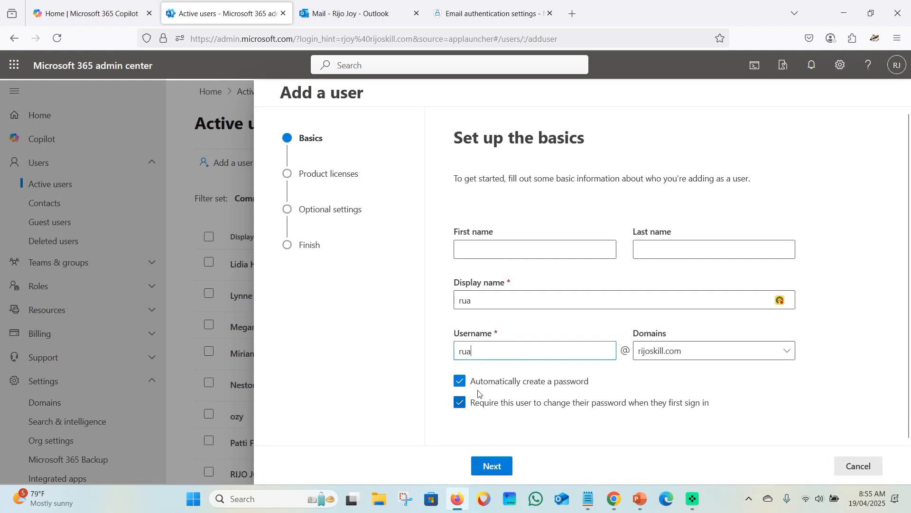
Keep the auto-generated password without a forced change, assign the Microsoft 365 E5 Developer licence, and reach the review step
left_click(460, 381)
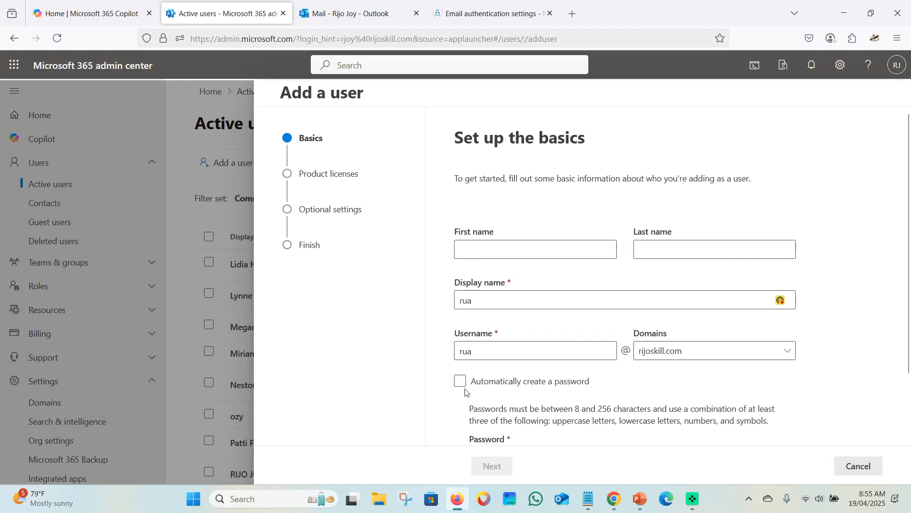
left_click(460, 381)
left_click(460, 401)
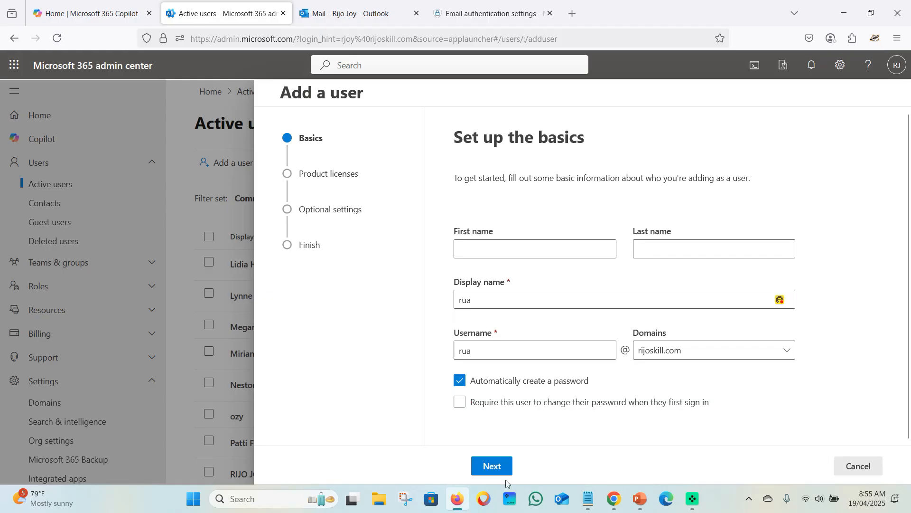
left_click(492, 465)
scroll(510, 370, "down", 2)
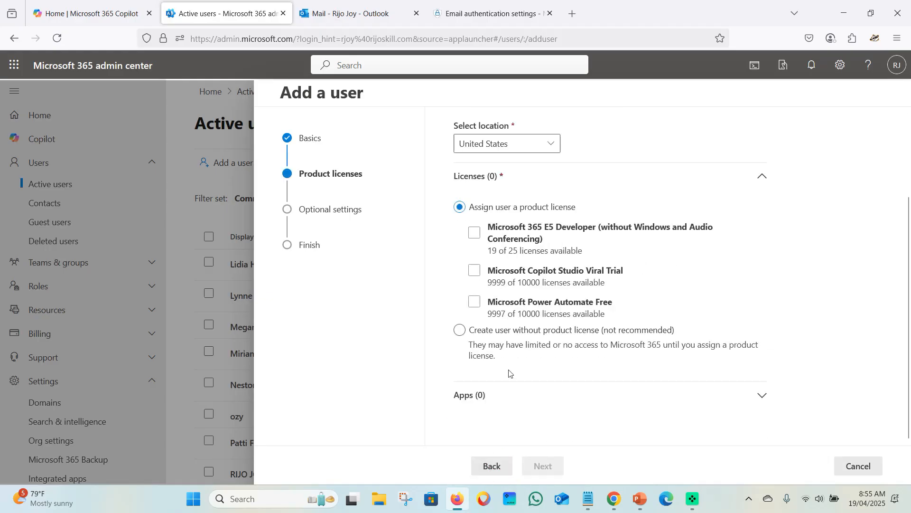
scroll(493, 342, "up", 2)
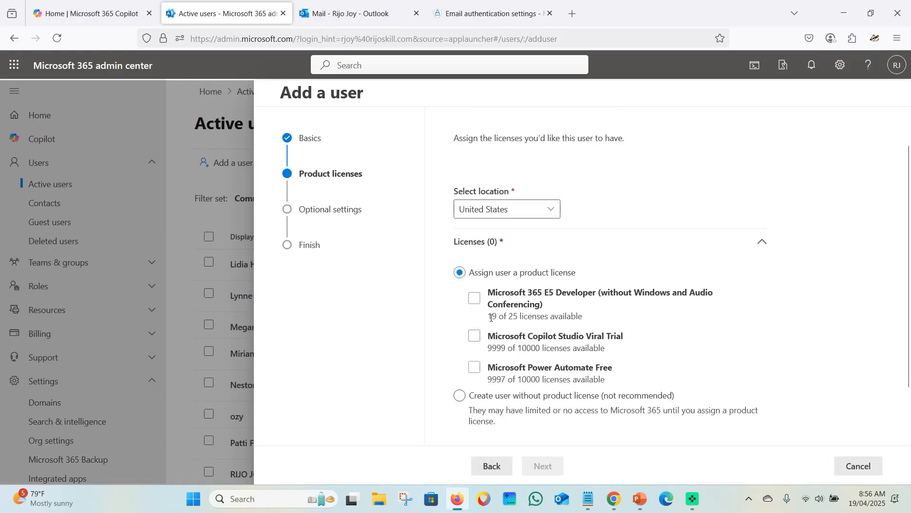
left_click(490, 297)
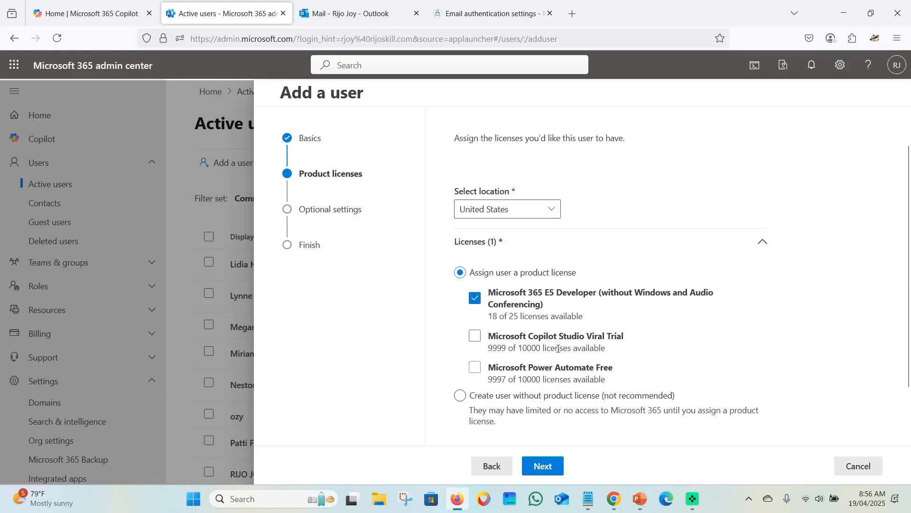
scroll(551, 403, "down", 1)
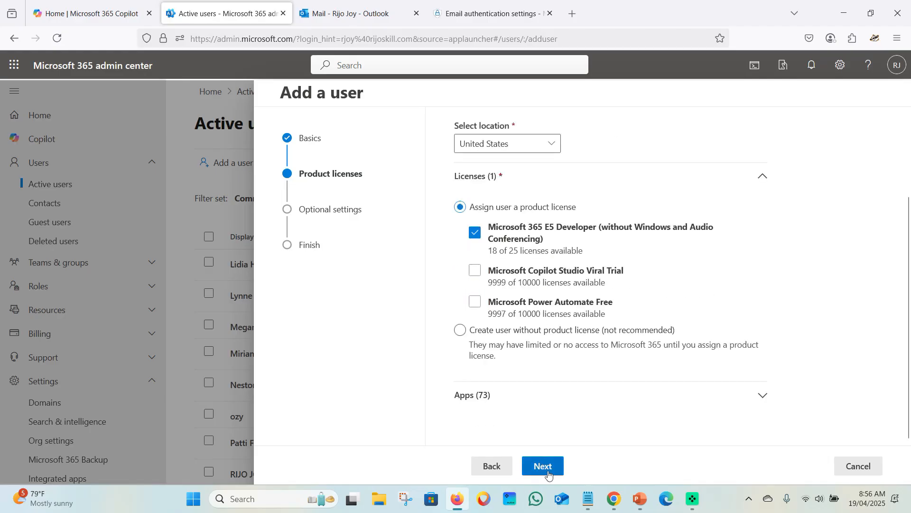
left_click(540, 465)
left_click(549, 467)
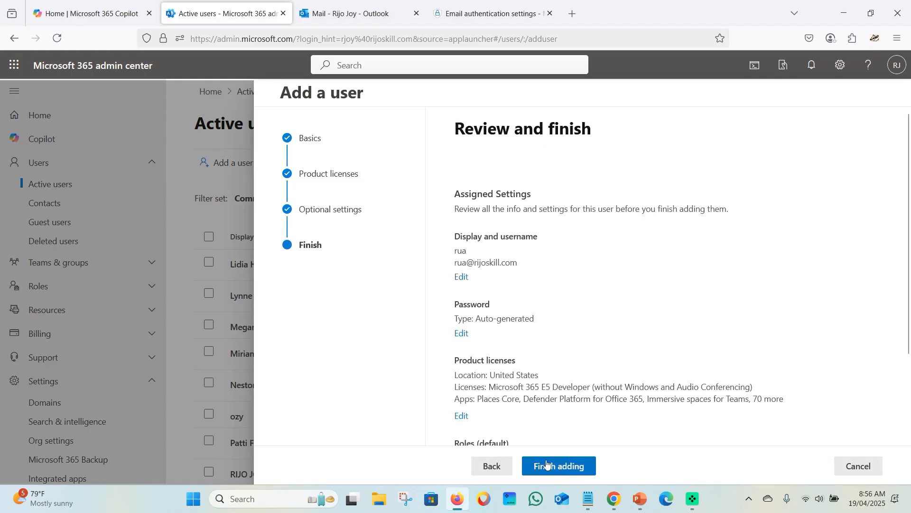
Copy the new rua user's full address and select the rua address in the DMARC notes
left_click_drag(453, 262, 520, 265)
right_click(521, 264)
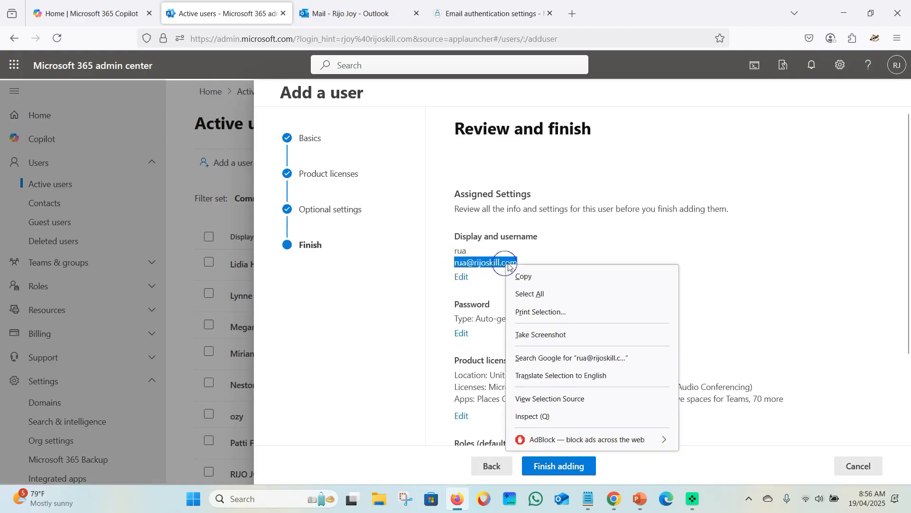
left_click(527, 275)
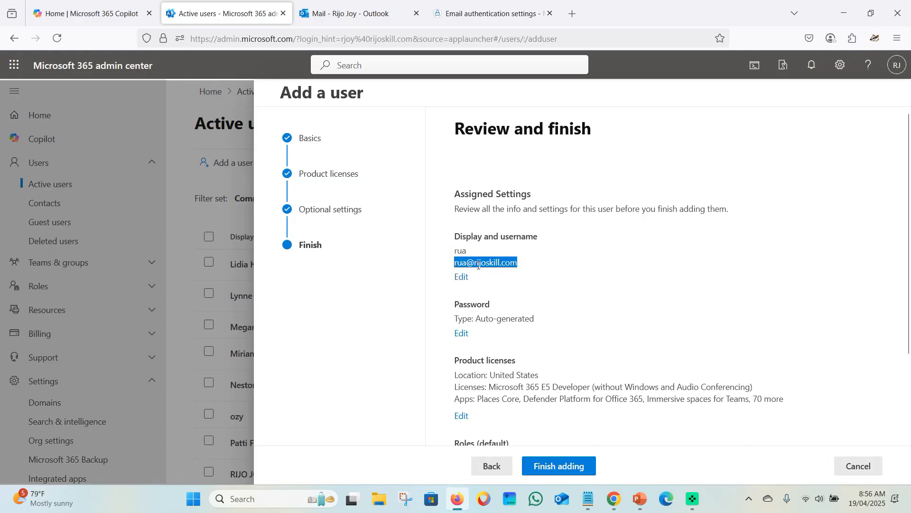
left_click(589, 498)
left_click(215, 138)
left_click_drag(194, 95, 277, 99)
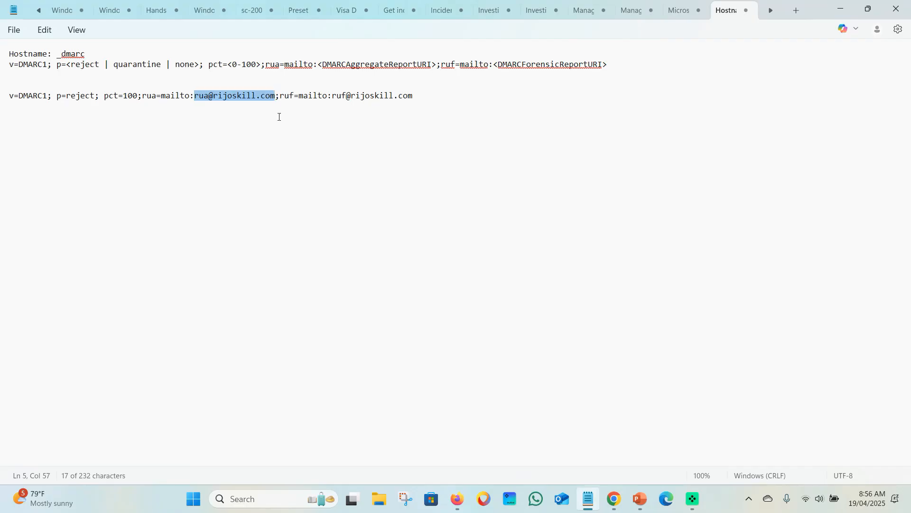
Select the entire v=DMARC1 reject record line in Notepad for pasting into GoDaddy
left_click(279, 117)
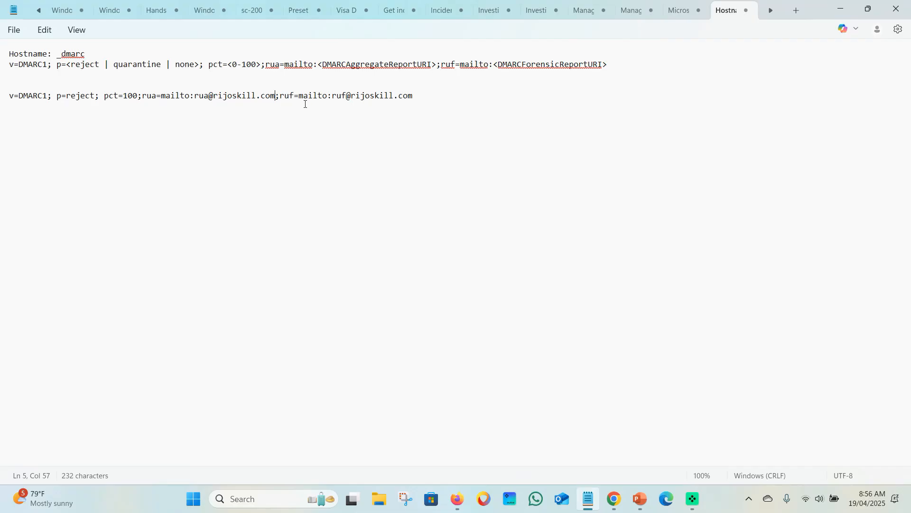
left_click_drag(413, 96, 10, 96)
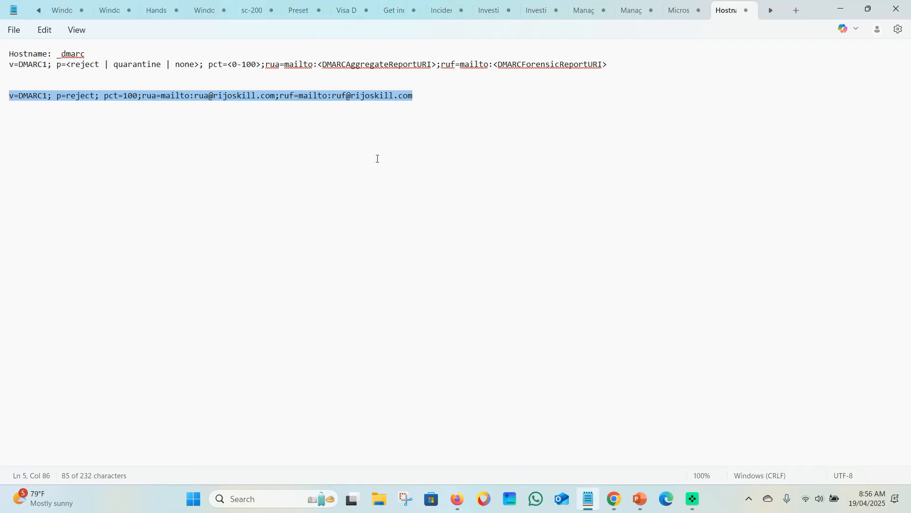
left_click(615, 497)
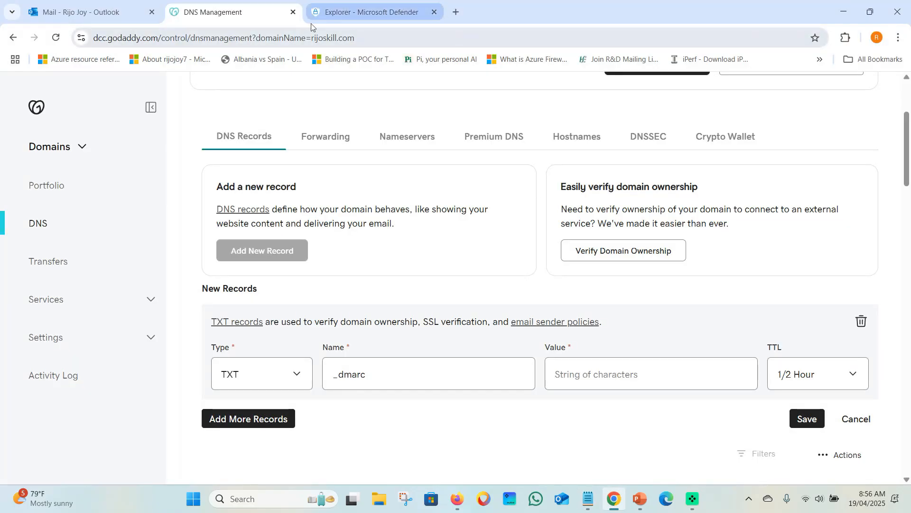
Paste the DMARC record as the _dmarc TXT value, set TTL to 1 Hour, and save
left_click(569, 374)
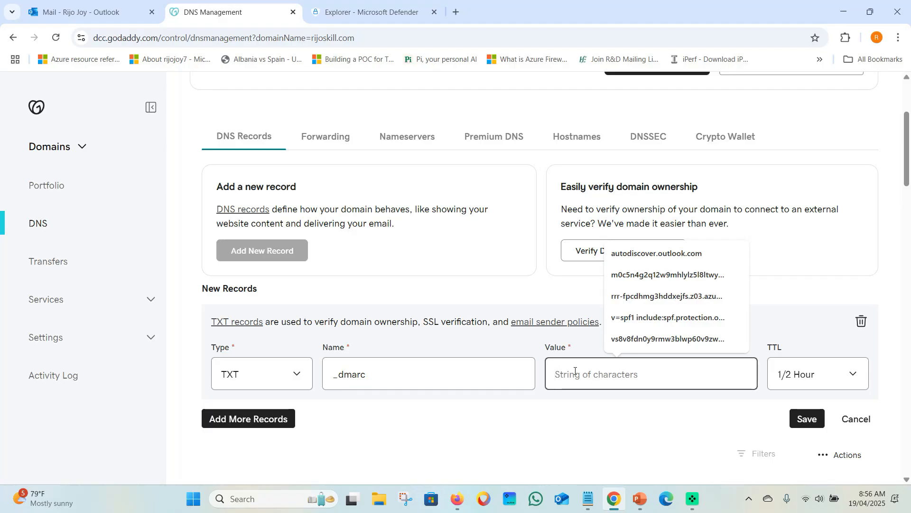
key("ctrl+v")
left_click(672, 432)
left_click(807, 375)
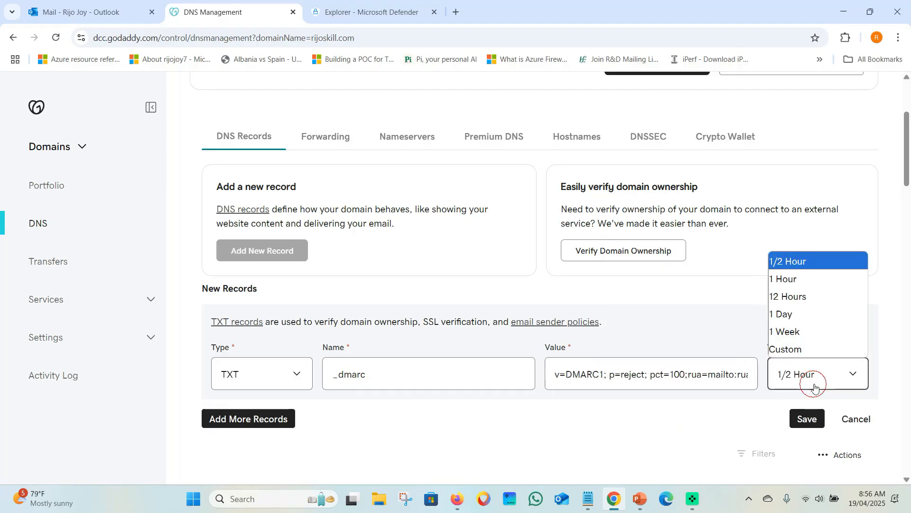
left_click(799, 281)
scroll(285, 375, "down", 1)
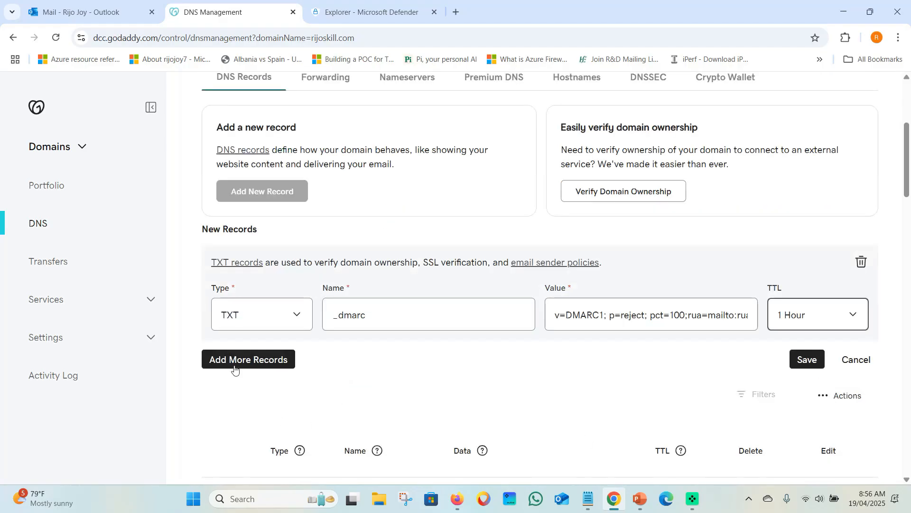
left_click(802, 361)
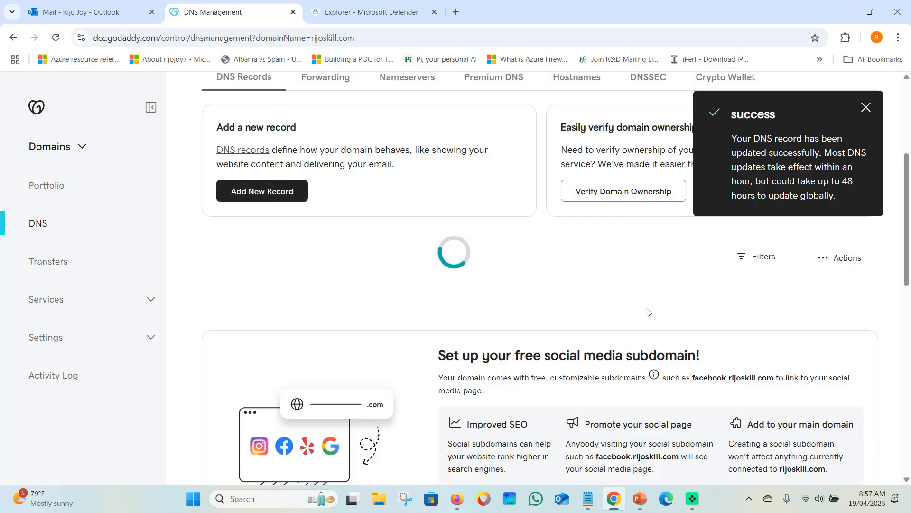
Dismiss the success message and check page 2 of the DNS records for the new _dmarc entry
left_click(866, 107)
scroll(337, 315, "down", 5)
scroll(337, 316, "down", 6)
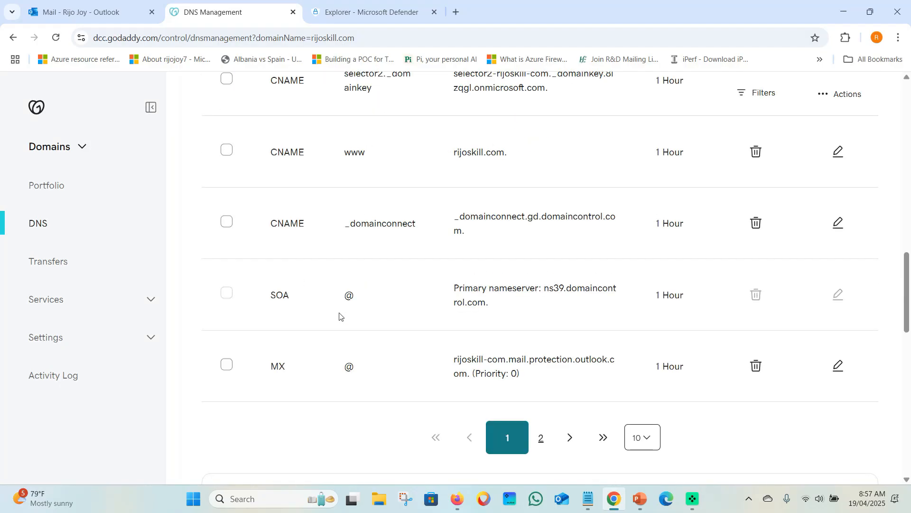
left_click(543, 438)
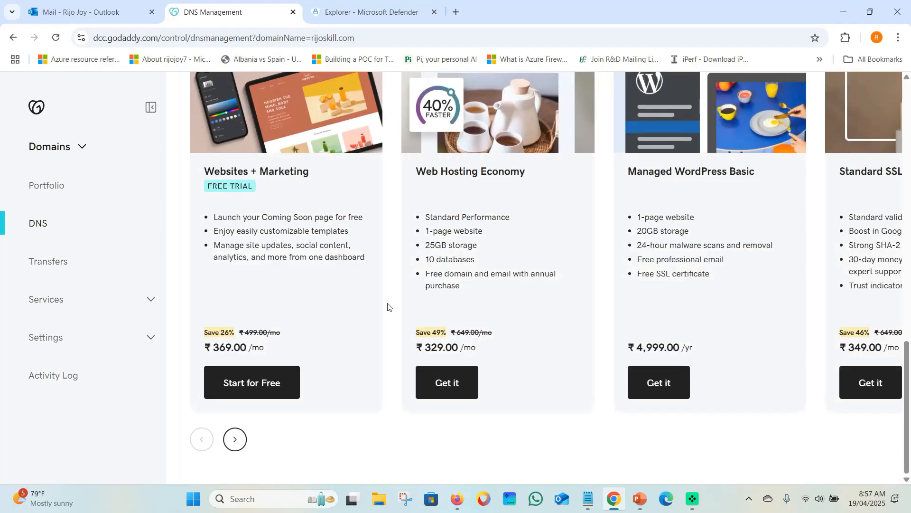
scroll(403, 327, "up", 15)
scroll(403, 328, "down", 4)
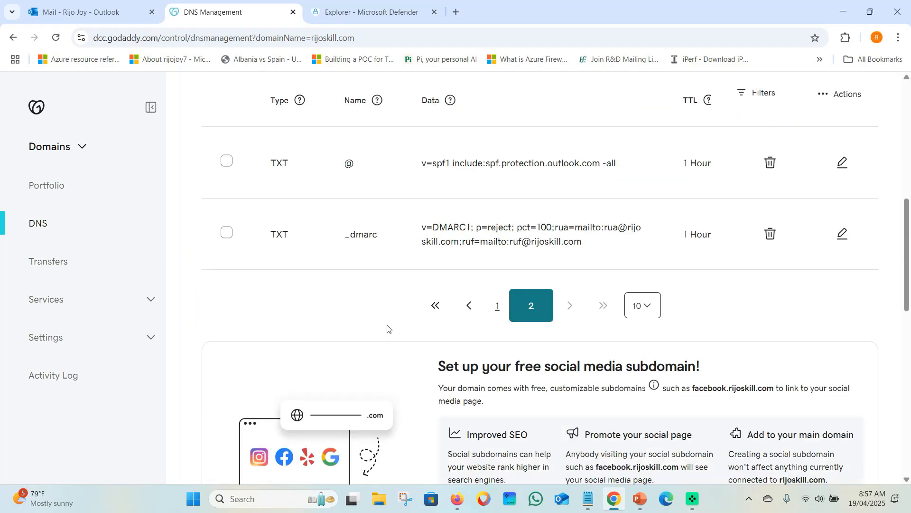
scroll(387, 290, "up", 2)
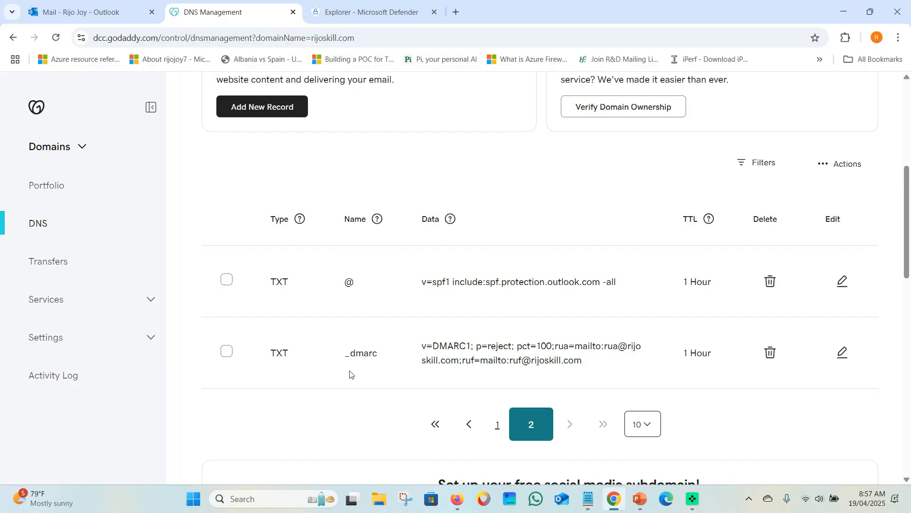
Search the web for a DMARC checker and open MxToolbox's DMARC Check Tool
left_click(457, 499)
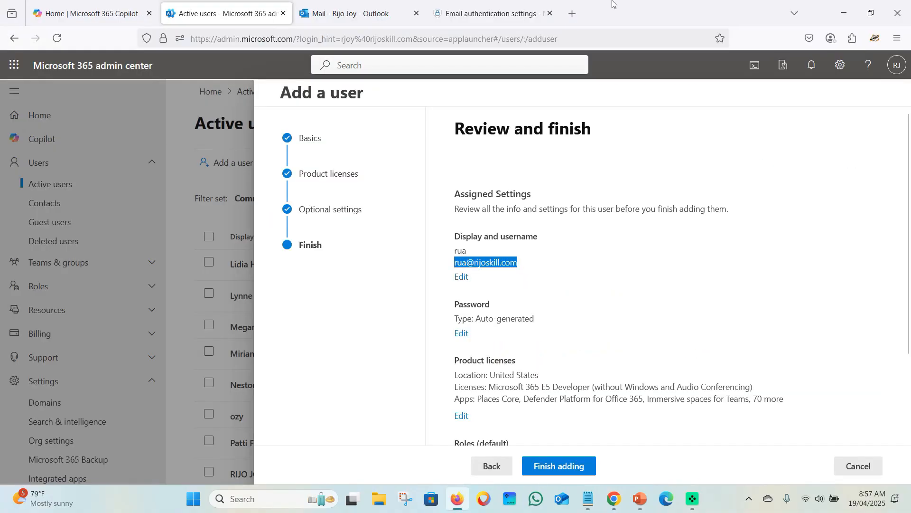
key("ctrl+t")
left_click(580, 40)
type("dkim")
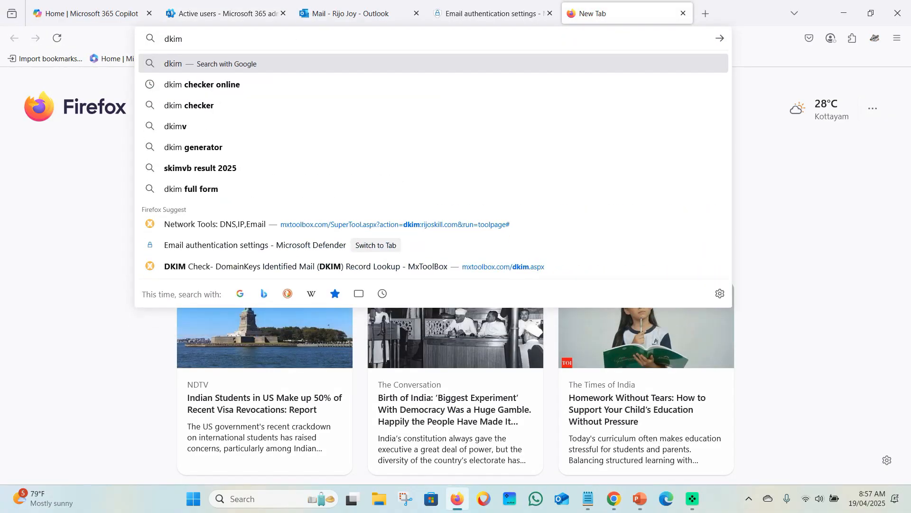
key("Down")
key("Down")
key("Down")
key("Down")
key("Down")
key("Down")
key("Down")
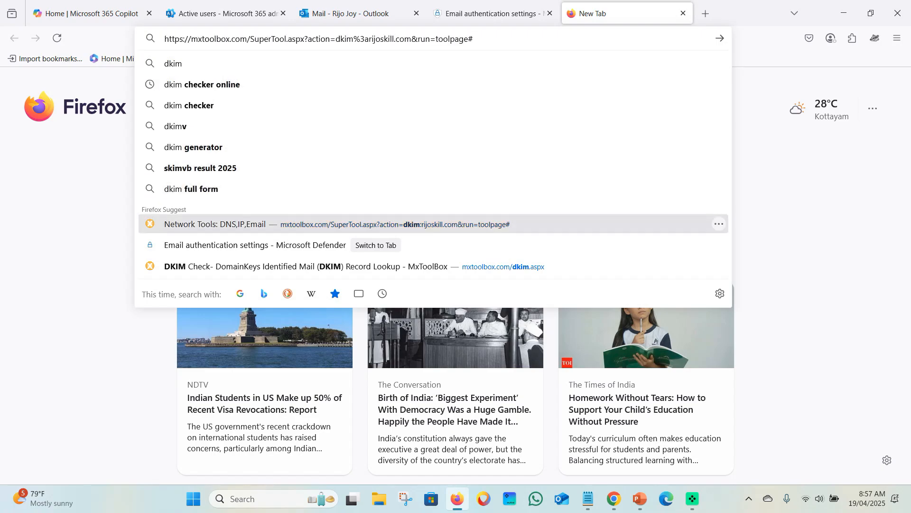
type("dmrc check")
key("Down")
key("Return")
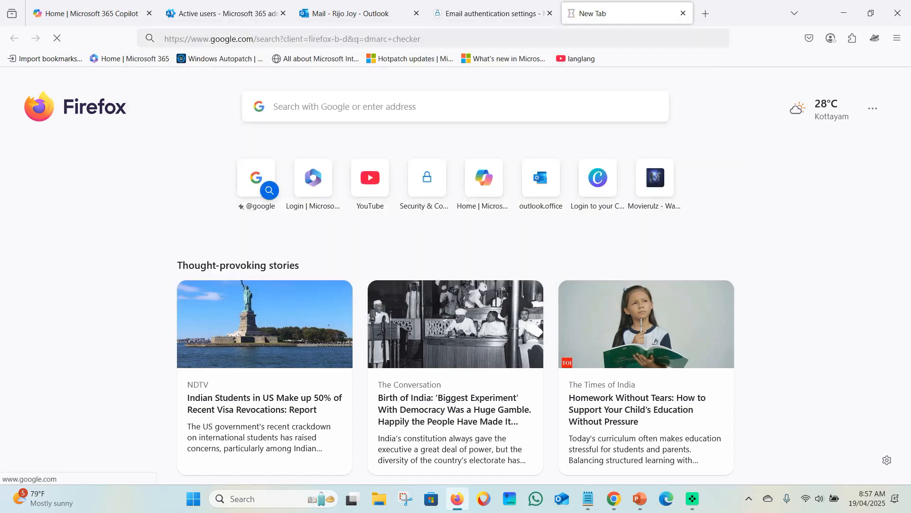
left_click(151, 179)
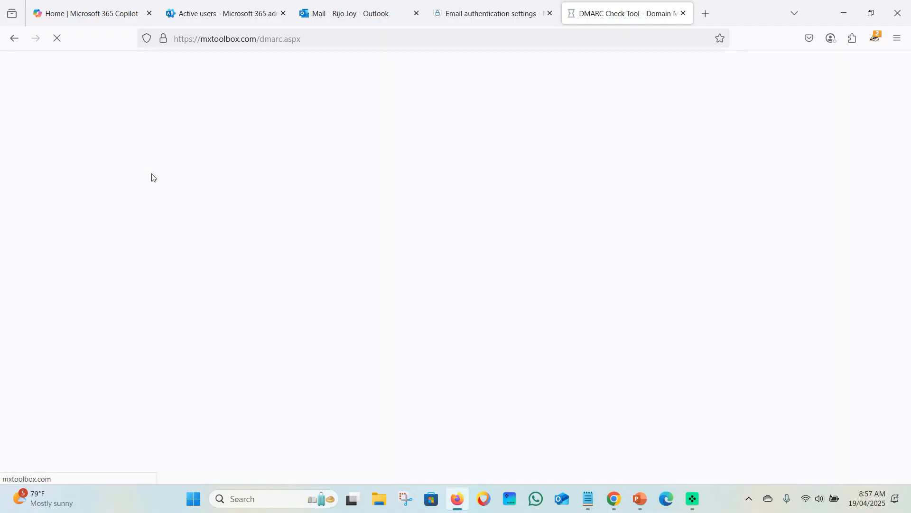
Run a DMARC Lookup for rijoskill.com and review the published record and test results
left_click(135, 196)
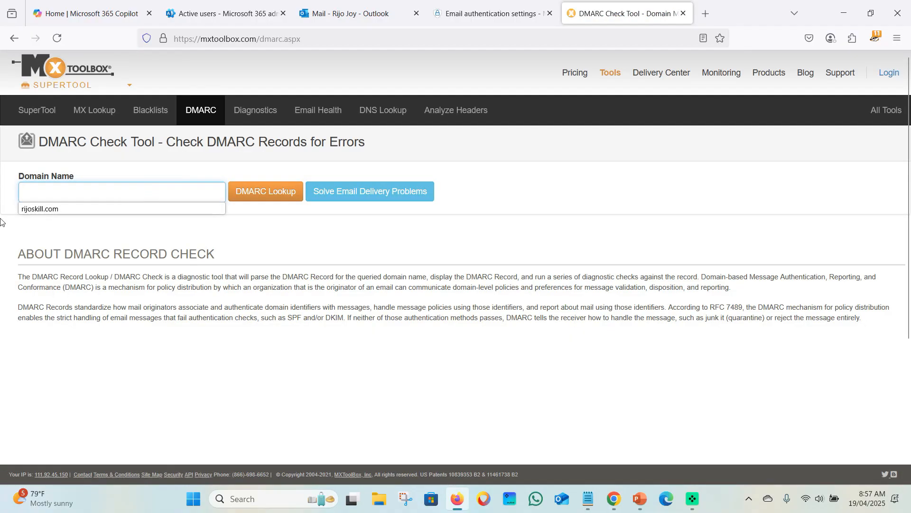
left_click(55, 209)
left_click(249, 198)
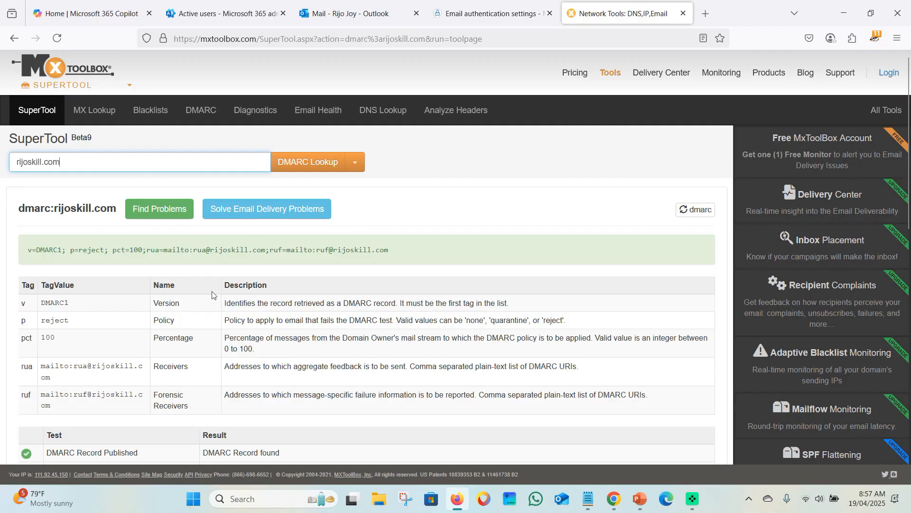
left_click_drag(27, 252, 309, 260)
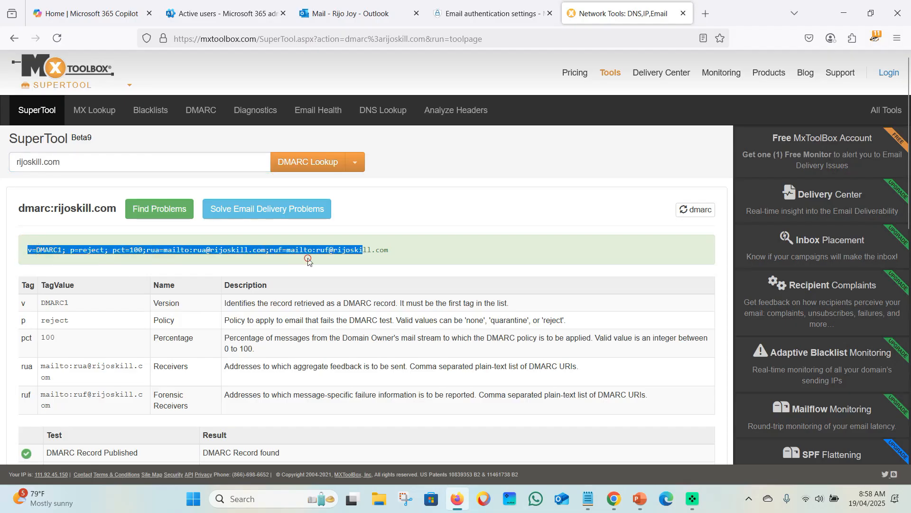
left_click(338, 259)
scroll(80, 257, "down", 3)
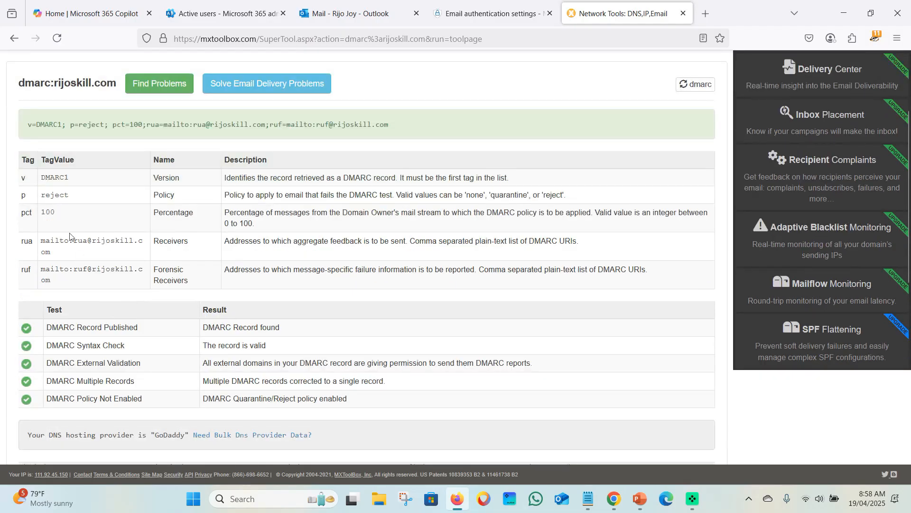
scroll(92, 324, "down", 1)
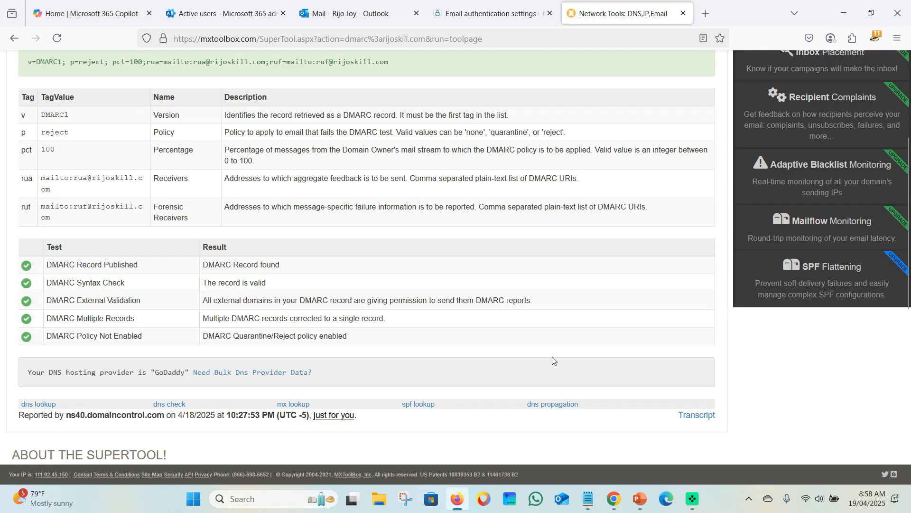
left_click(454, 501)
Copy the test recipient's e-mail address from a sent message's contact card
left_click(63, 5)
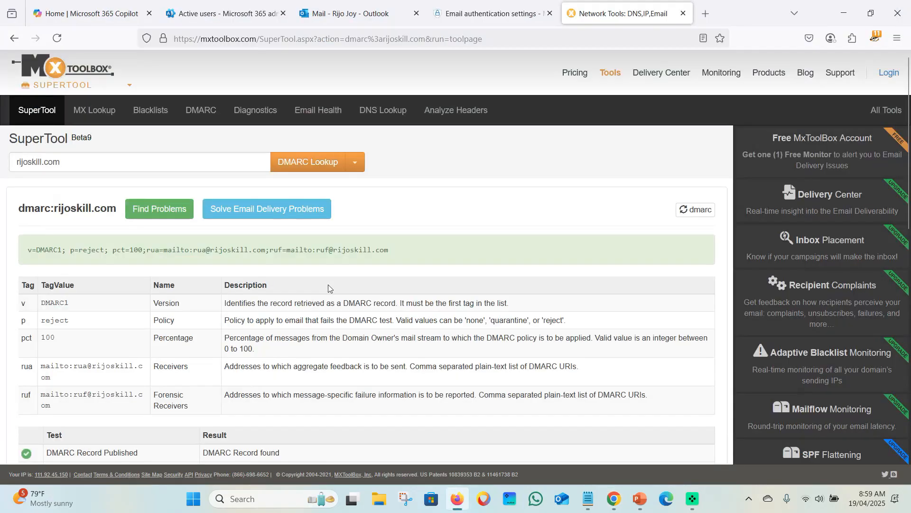
scroll(160, 274, "down", 3)
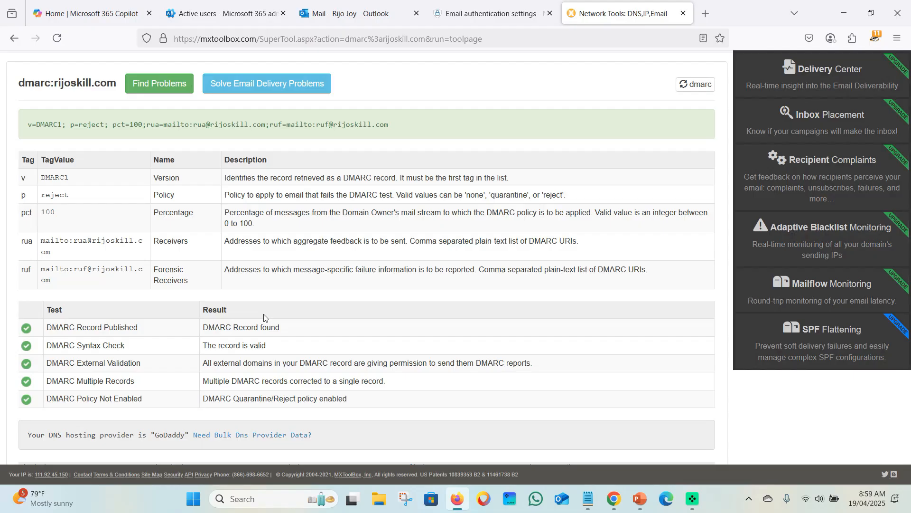
left_click(340, 15)
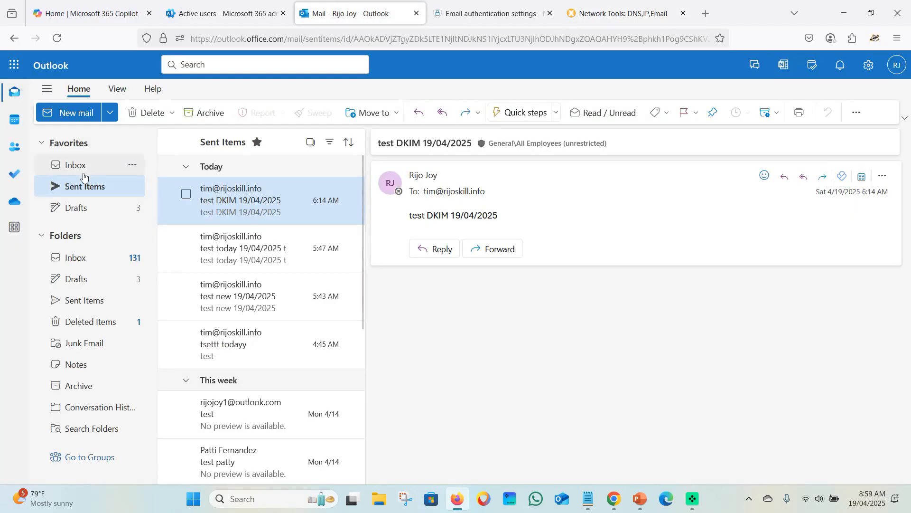
left_click(450, 192)
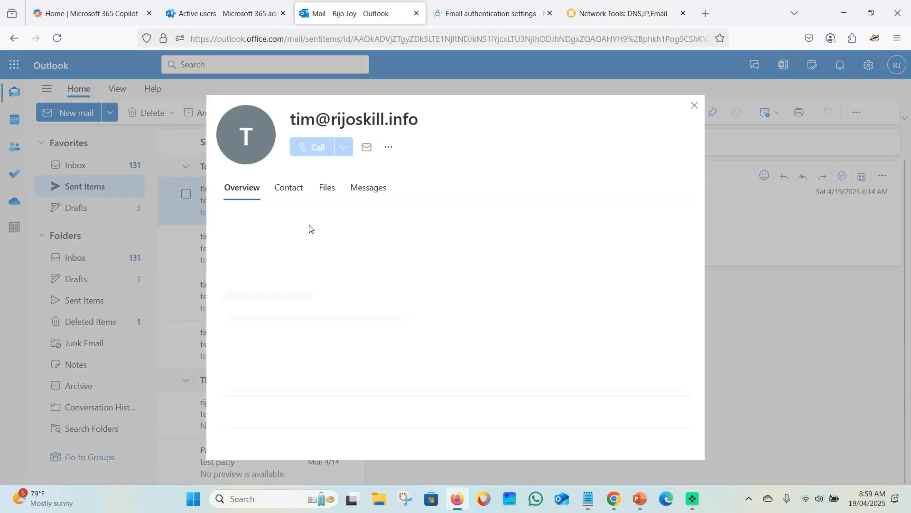
left_click(361, 237)
left_click(695, 105)
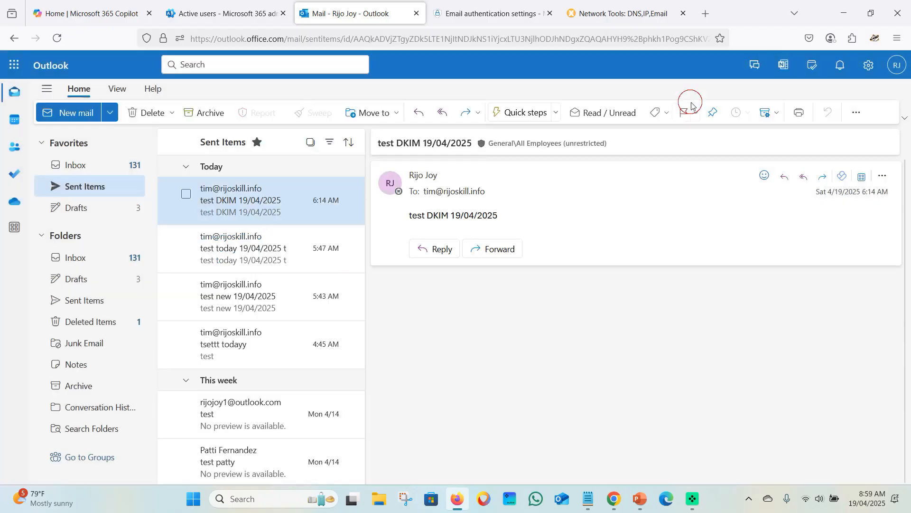
Send a new email to the recipient with subject and body 'dmrc check 19/04/2025'
left_click(73, 114)
left_click(460, 177)
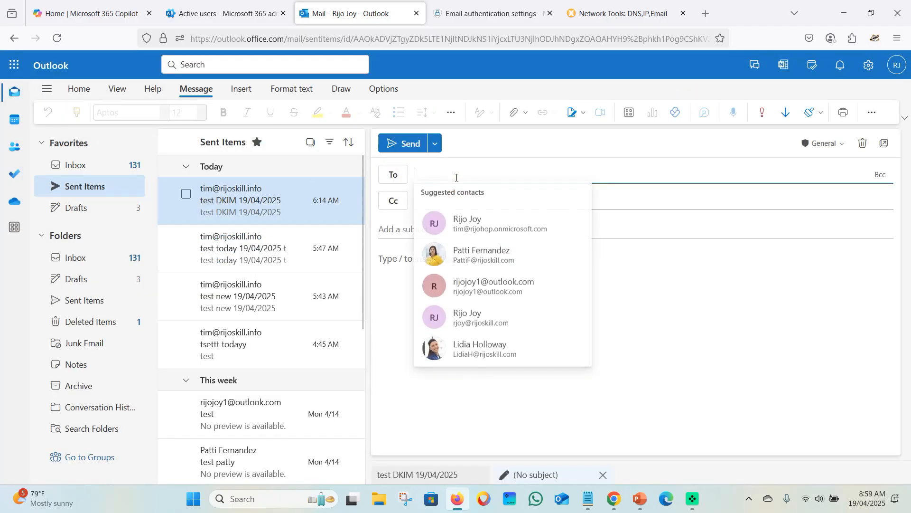
key("ctrl+v")
left_click(415, 229)
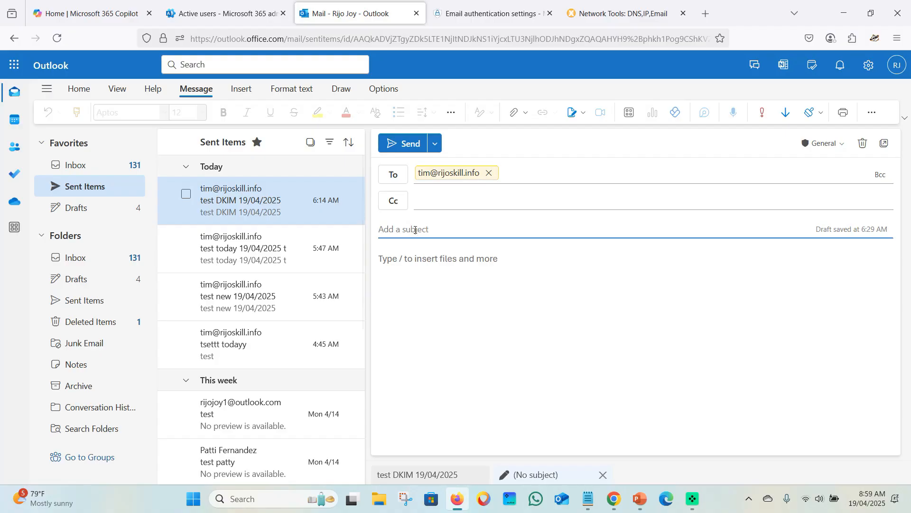
type("dmr")
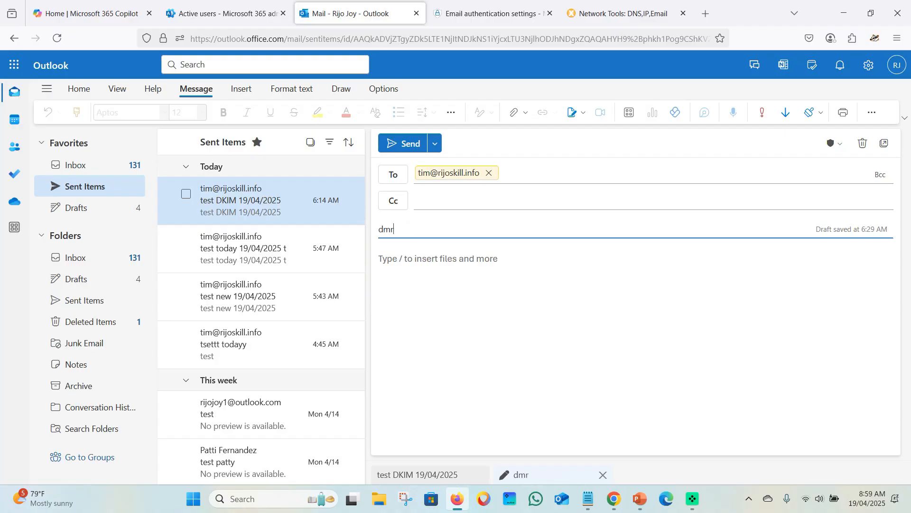
type("c check 19/04")
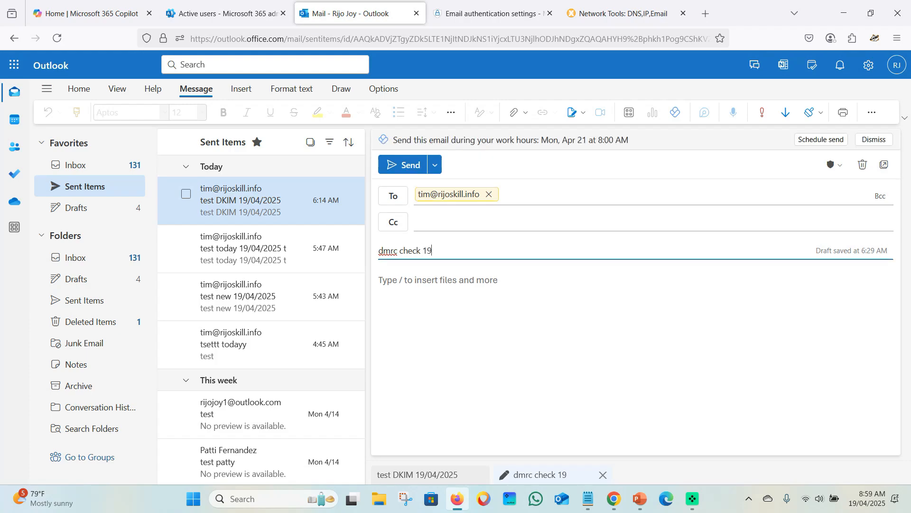
type("/2025")
left_click_drag(505, 256, 373, 260)
key("ctrl+c")
left_click(424, 290)
key("ctrl+v")
left_click(569, 353)
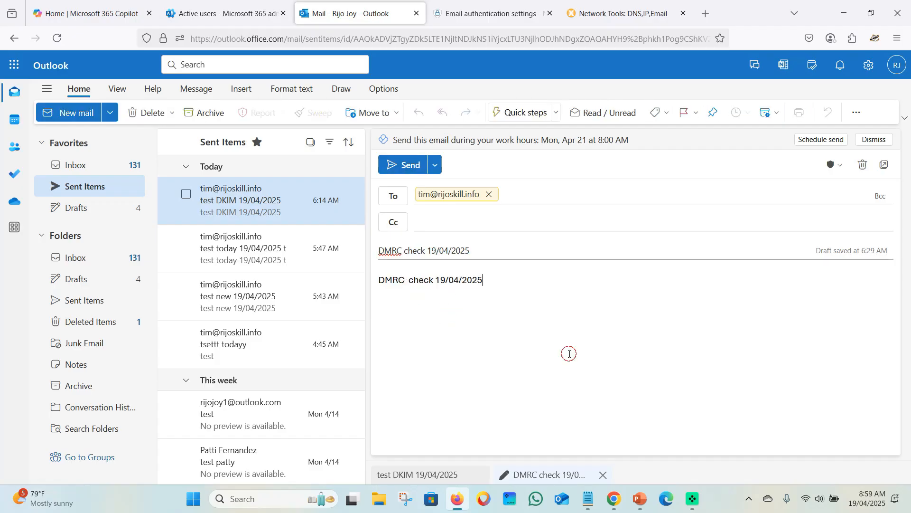
left_click(401, 166)
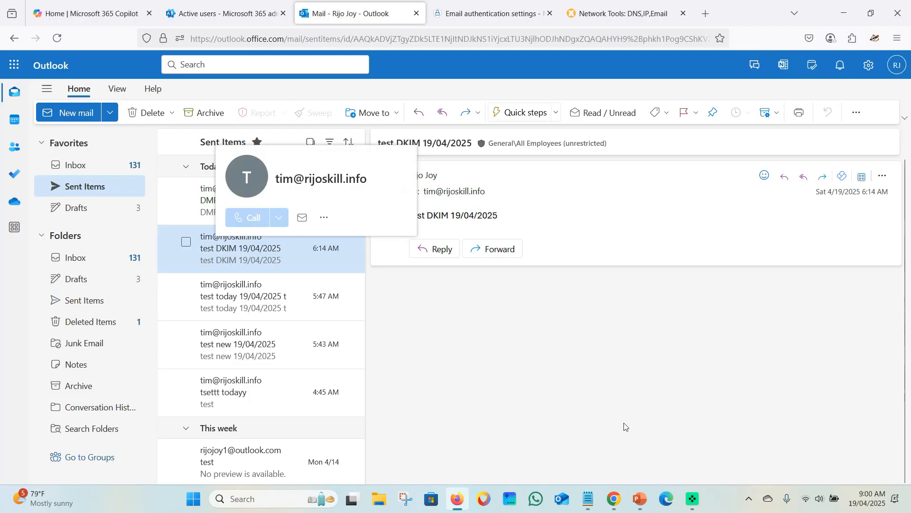
left_click(614, 498)
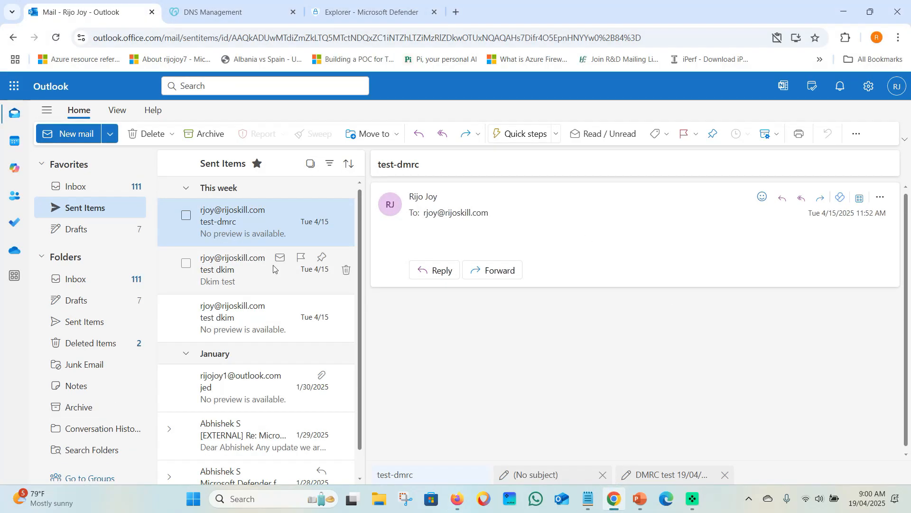
Open the received 'dmrc check 19/04/2025' message from the recipient's Inbox
left_click(75, 207)
left_click(65, 183)
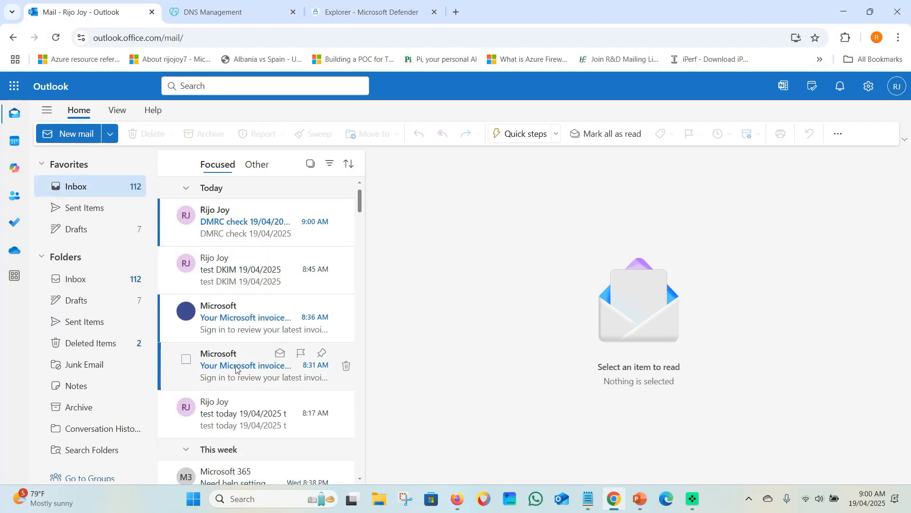
left_click(247, 230)
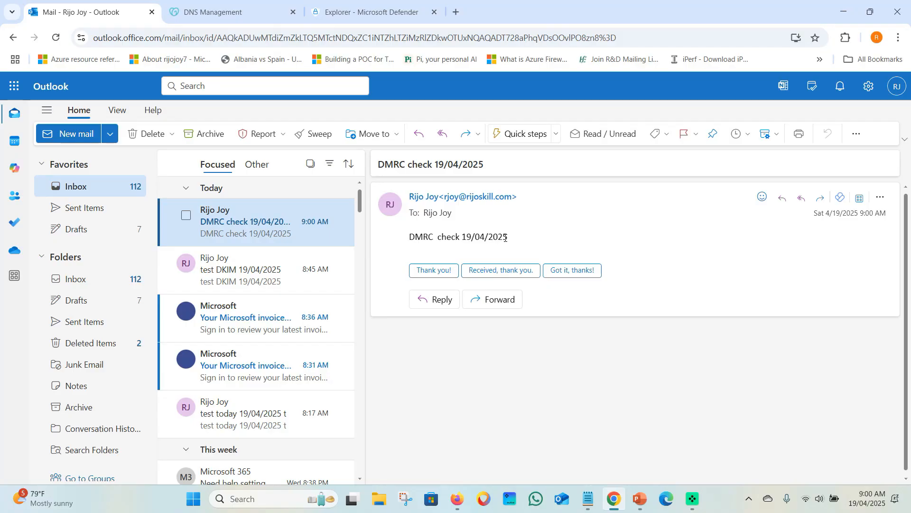
left_click(371, 11)
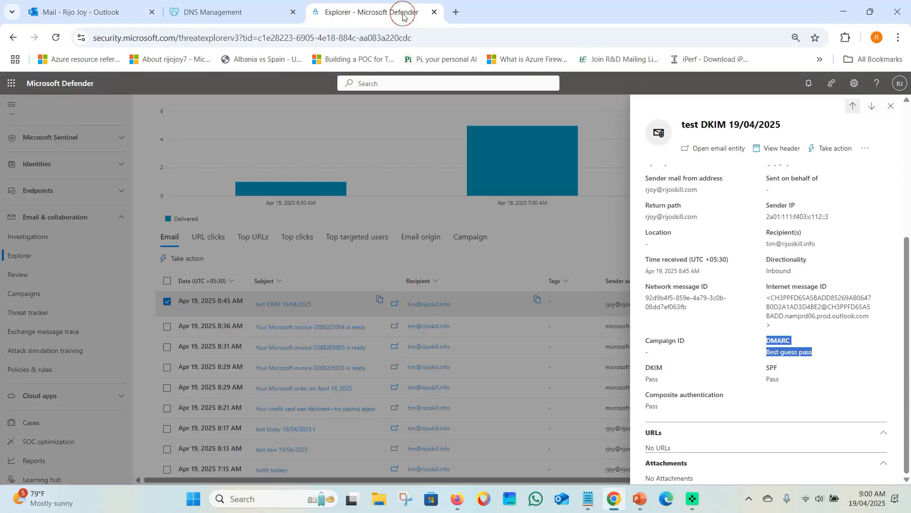
Refresh Explorer and open the 'DMRC check 19/04/2025' email's details to view its DMARC, DKIM and SPF results
scroll(874, 110, "up", 1)
left_click(891, 106)
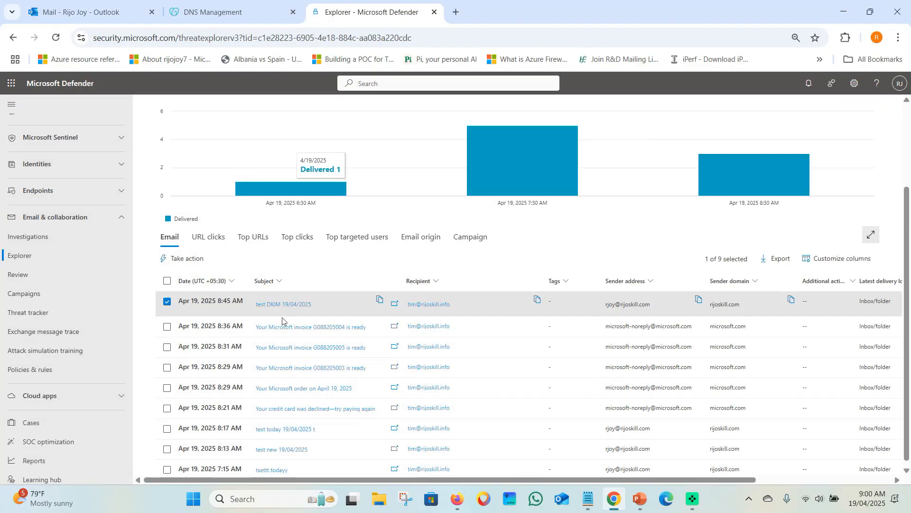
scroll(250, 305, "up", 3)
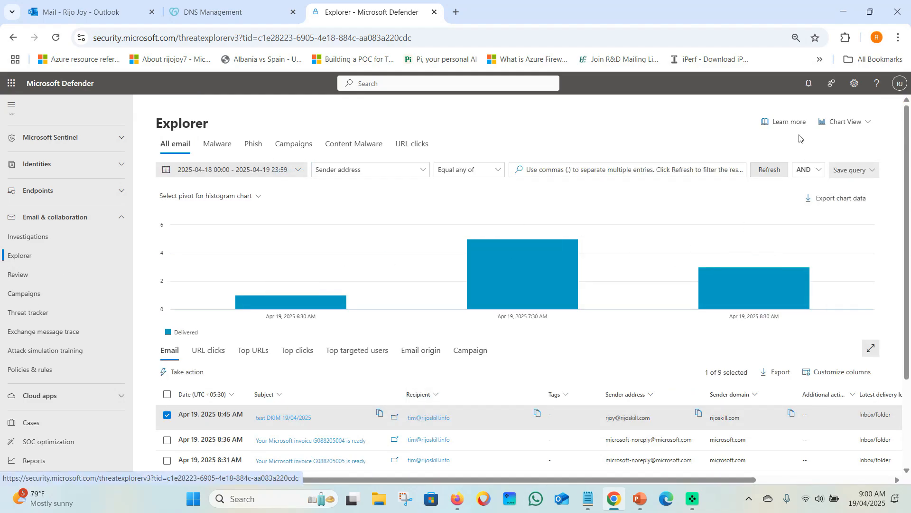
left_click(766, 170)
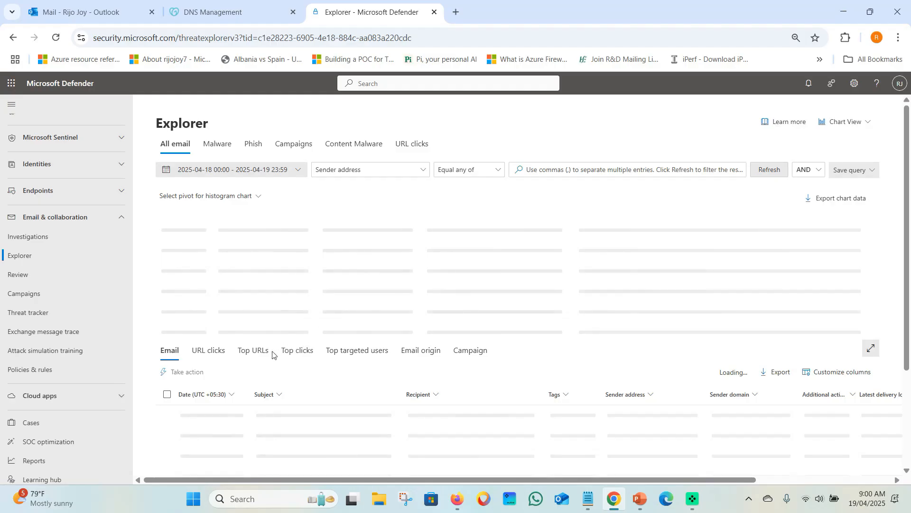
scroll(269, 353, "down", 1)
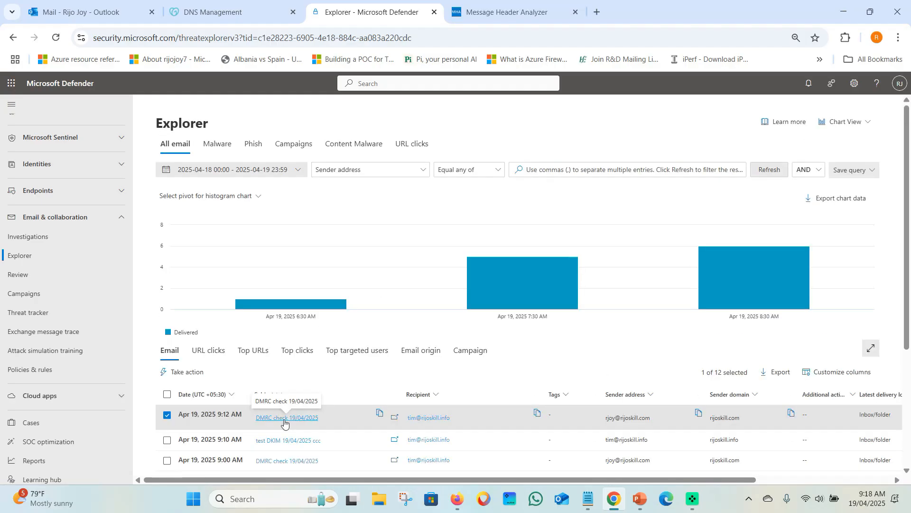
left_click(284, 419)
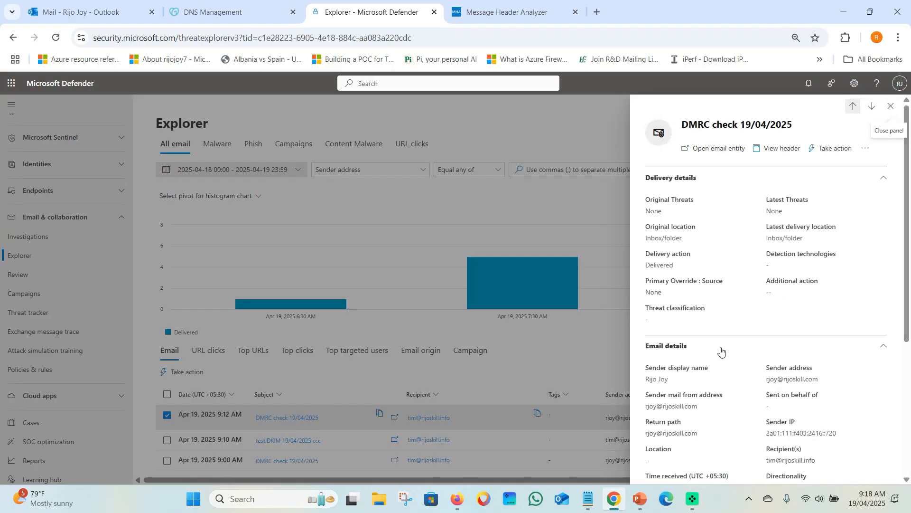
scroll(721, 352, "down", 5)
double_click(651, 369)
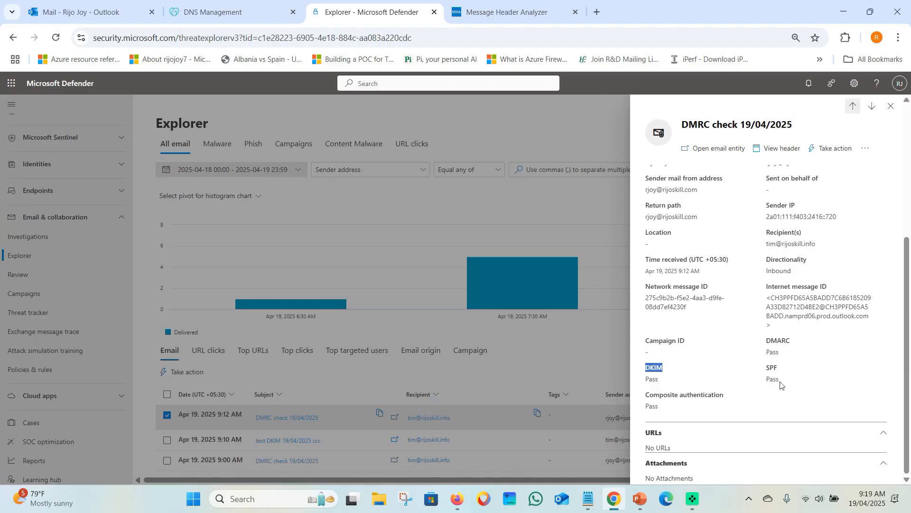
left_click(731, 371)
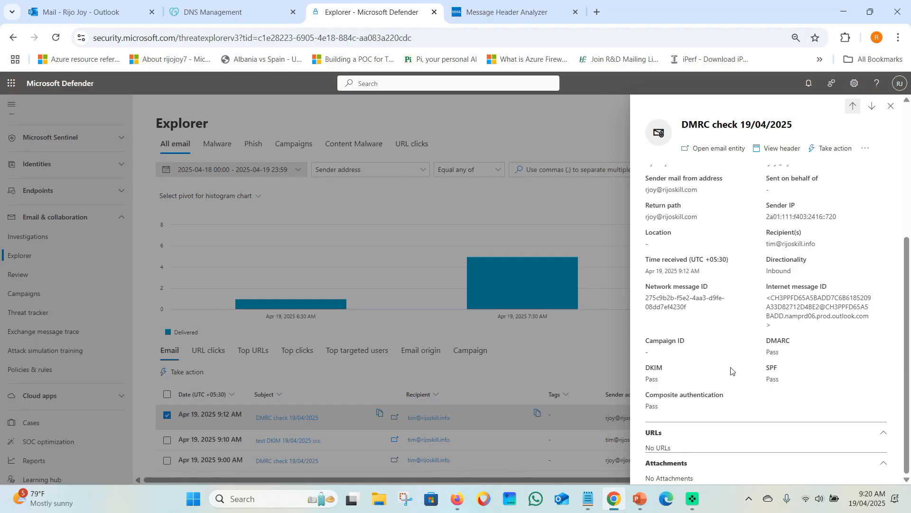